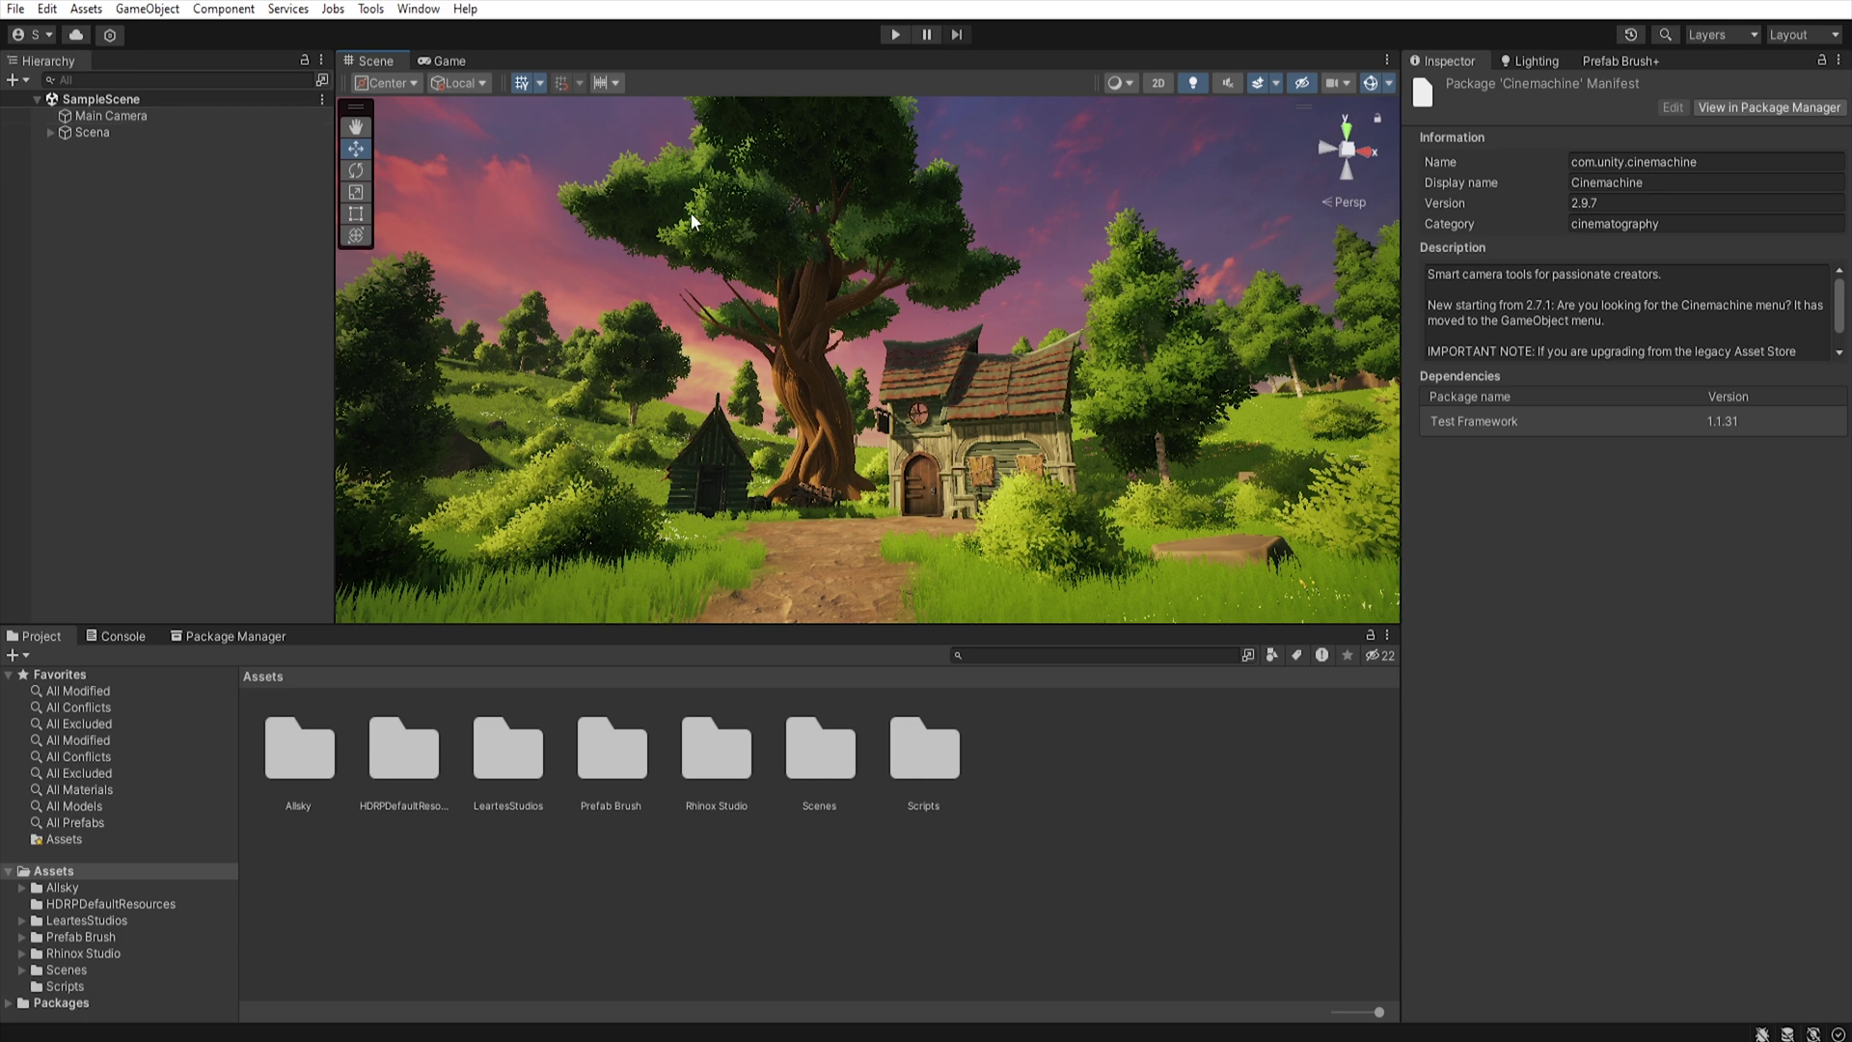
Check Cinemachine in the package list, then add an empty GameObject named Timeline.
{"action": "left_click", "coordinate": [231, 633]}
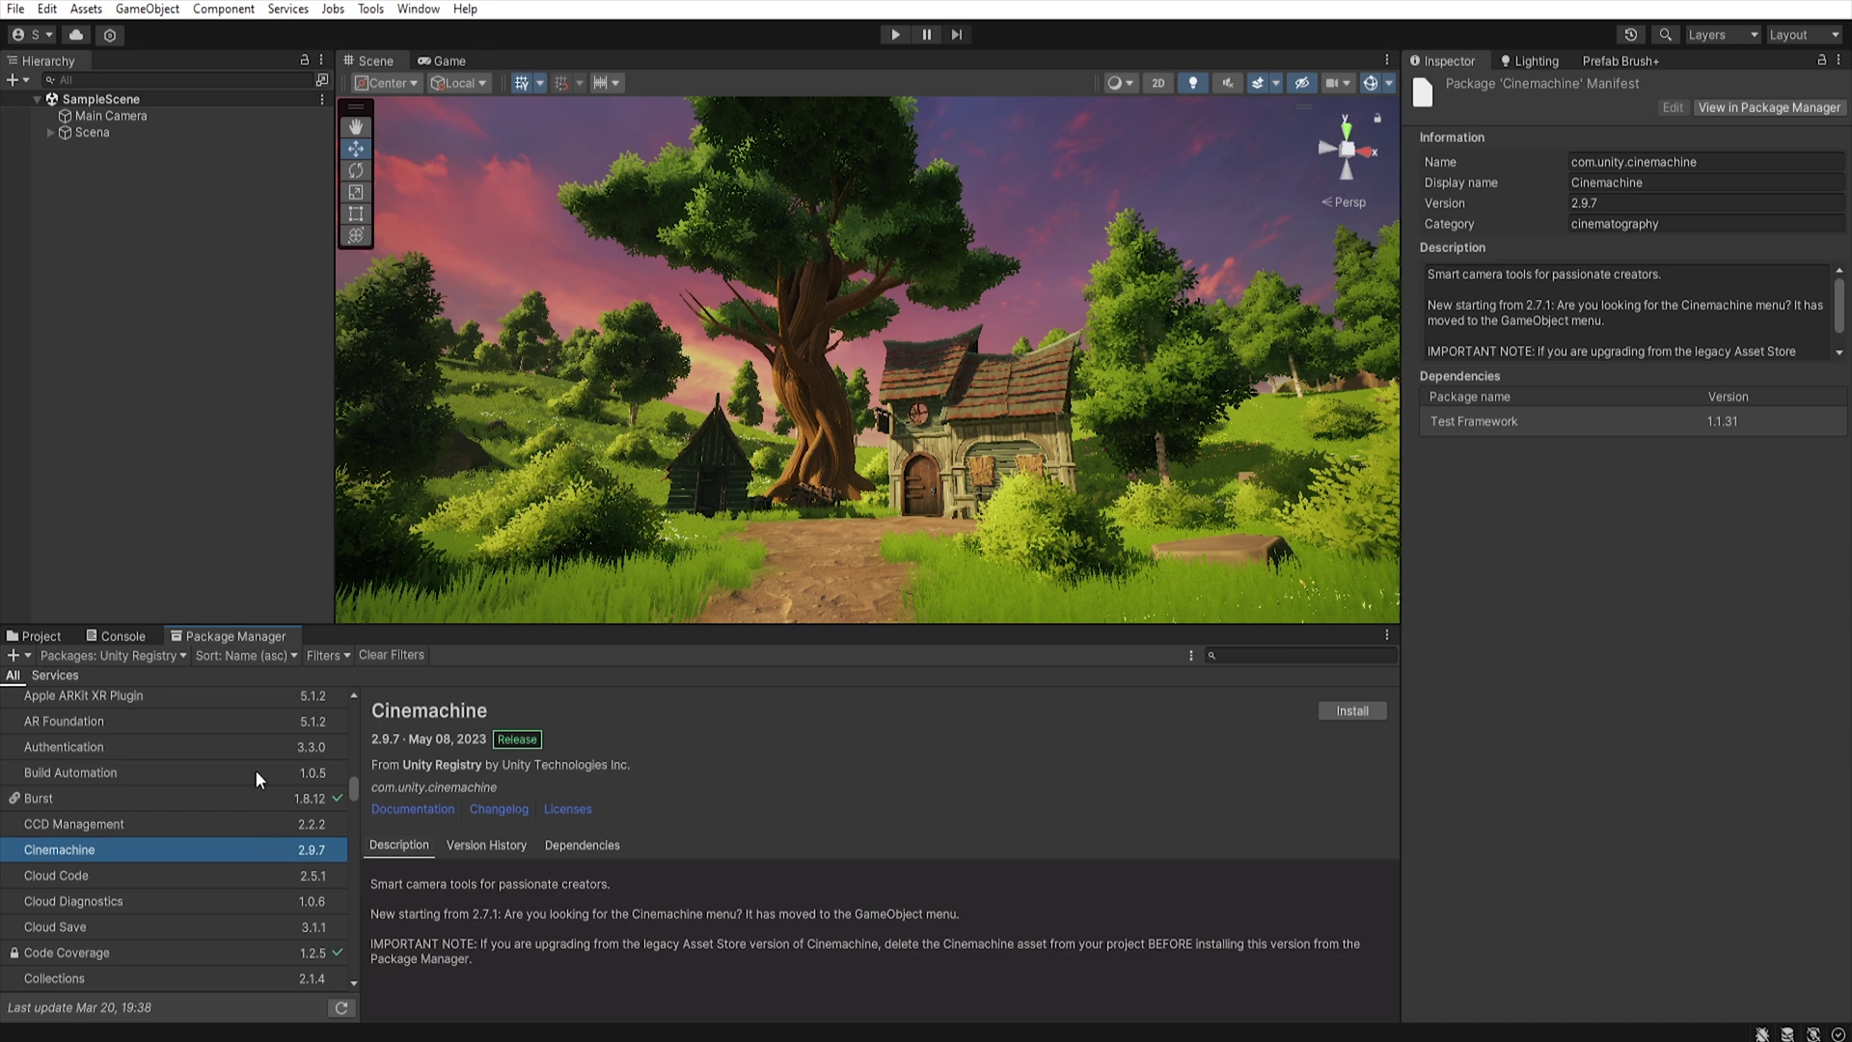
{"action": "left_click", "coordinate": [55, 638]}
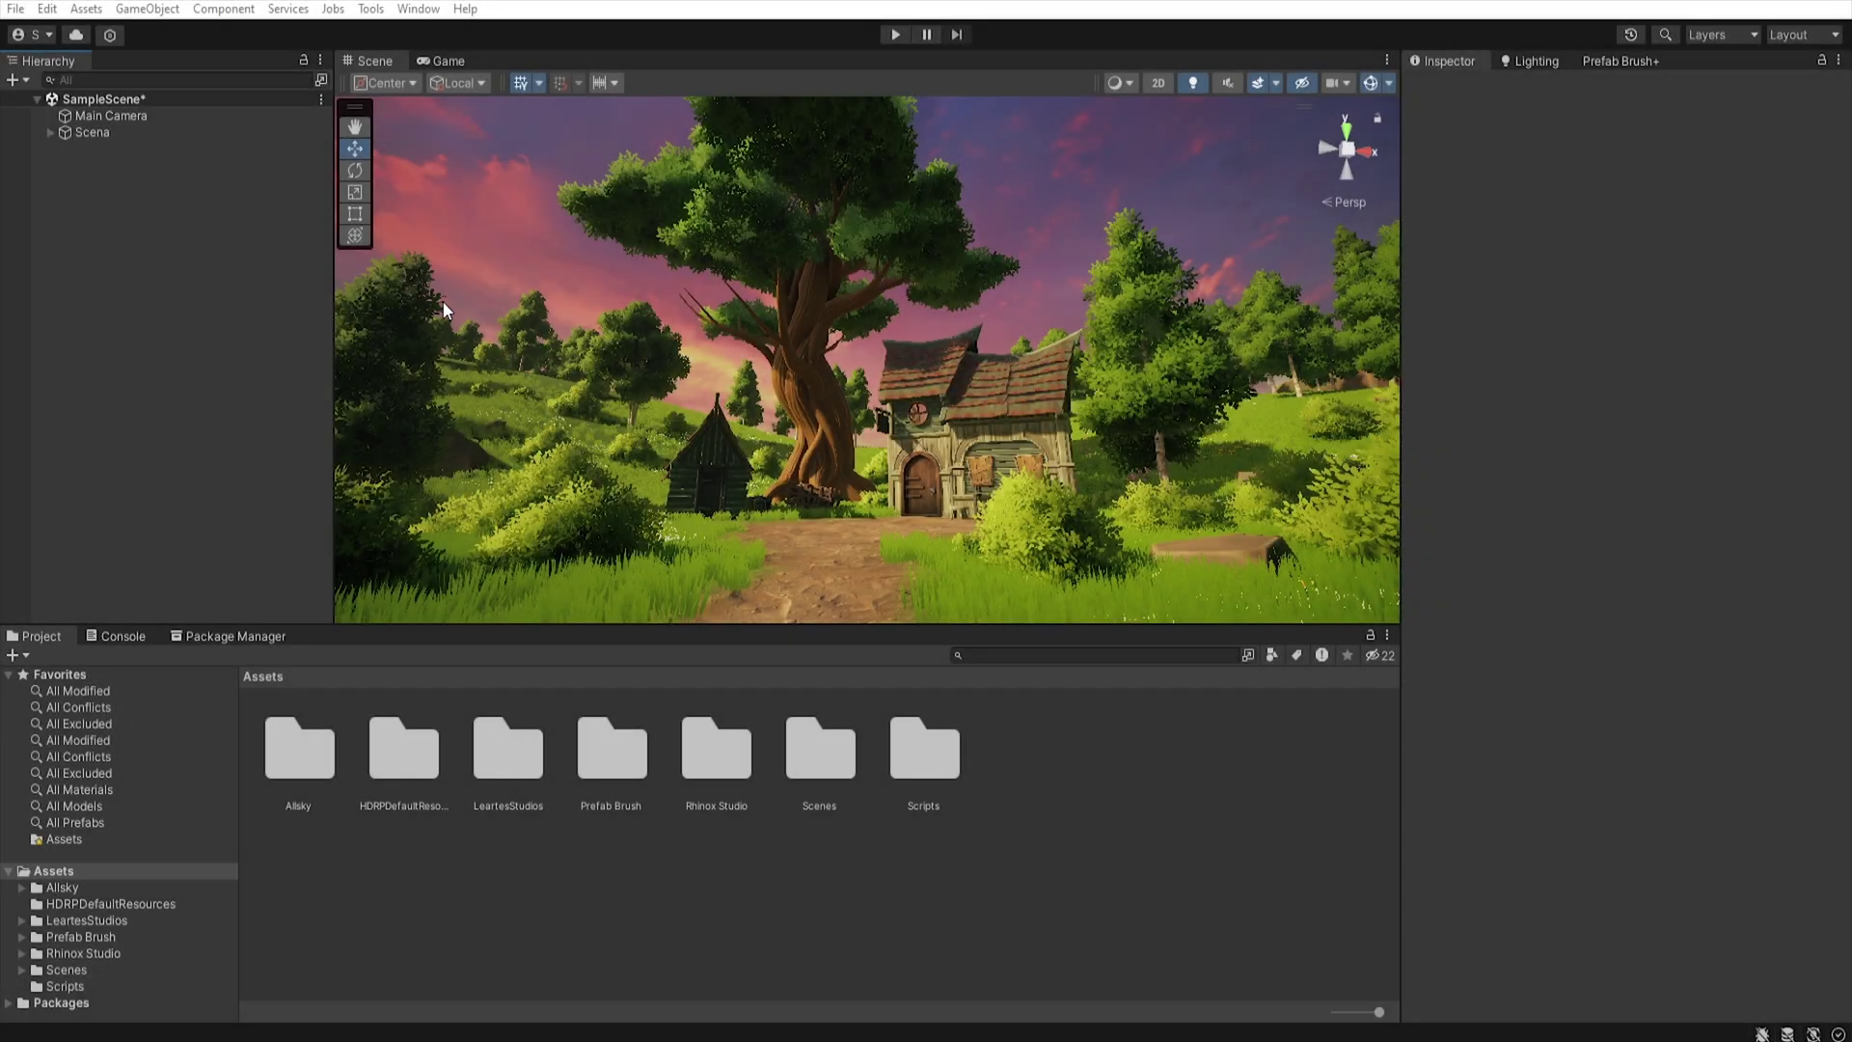
{"action": "right_click", "coordinate": [164, 178]}
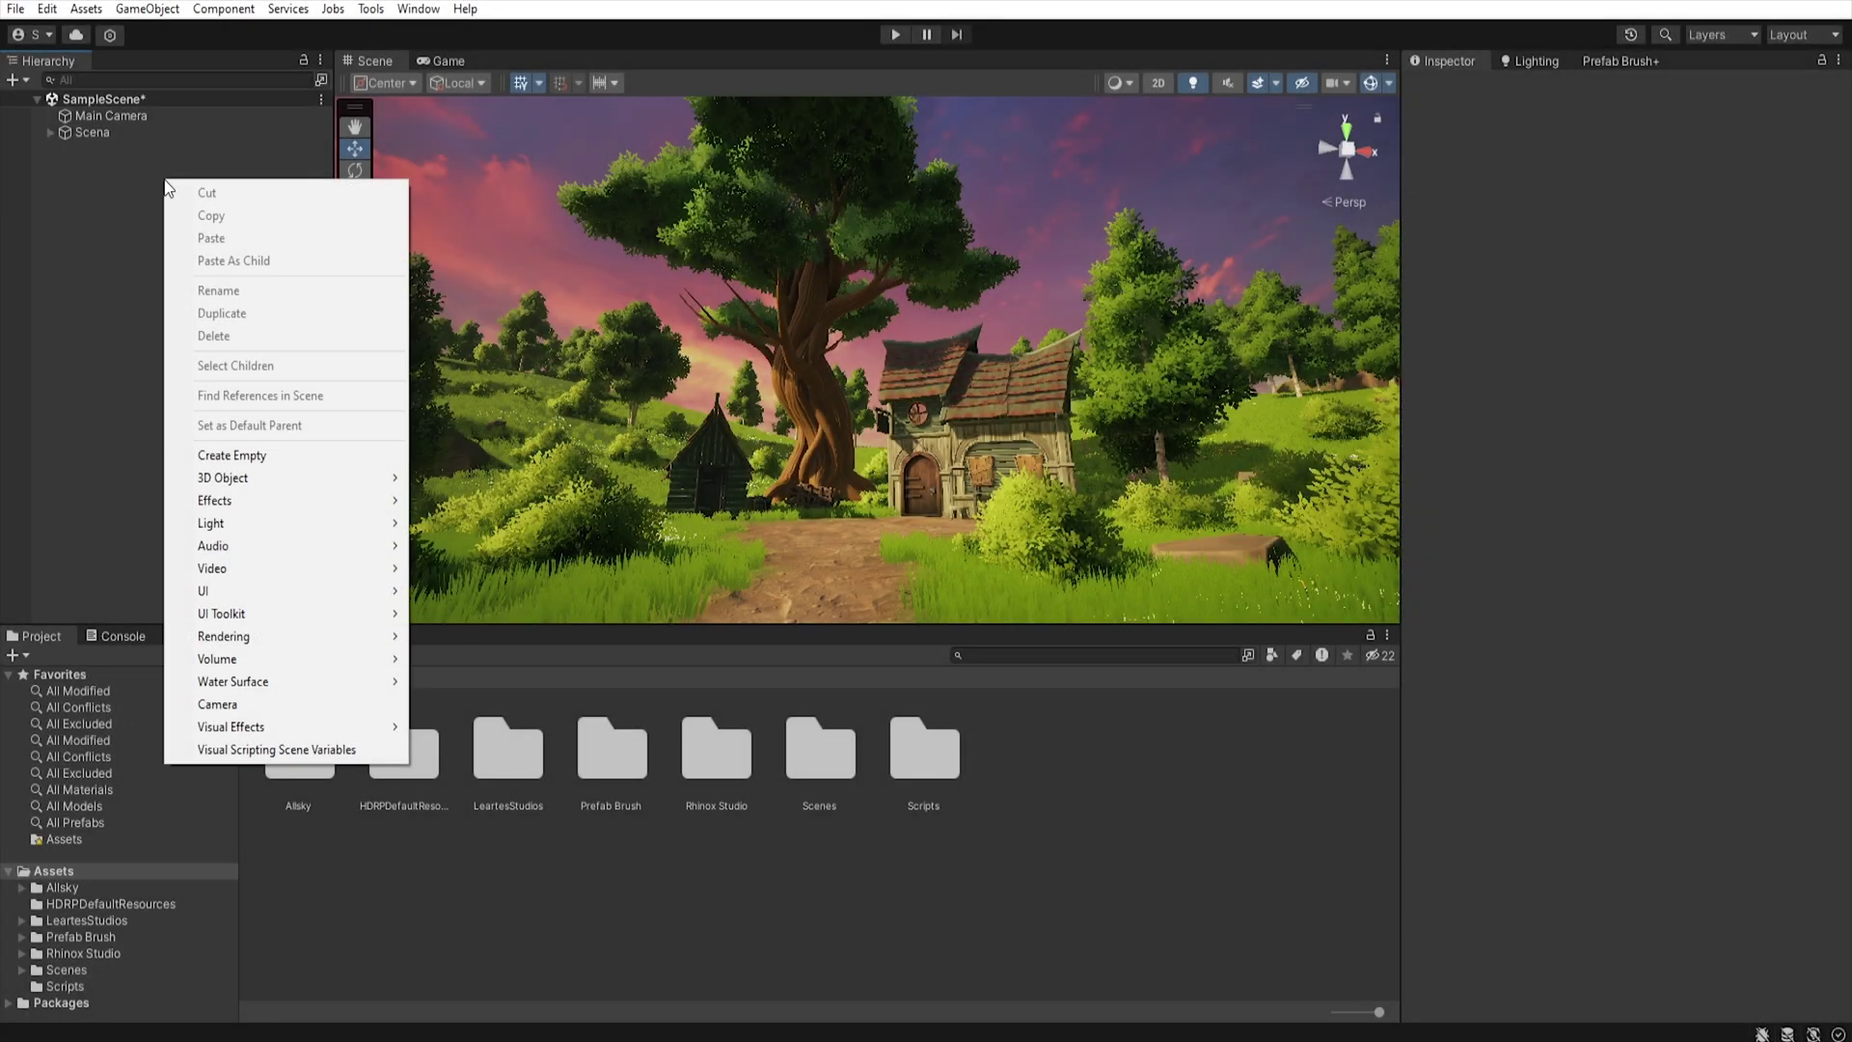
{"action": "left_click", "coordinate": [294, 456]}
{"action": "type", "text": "T"}
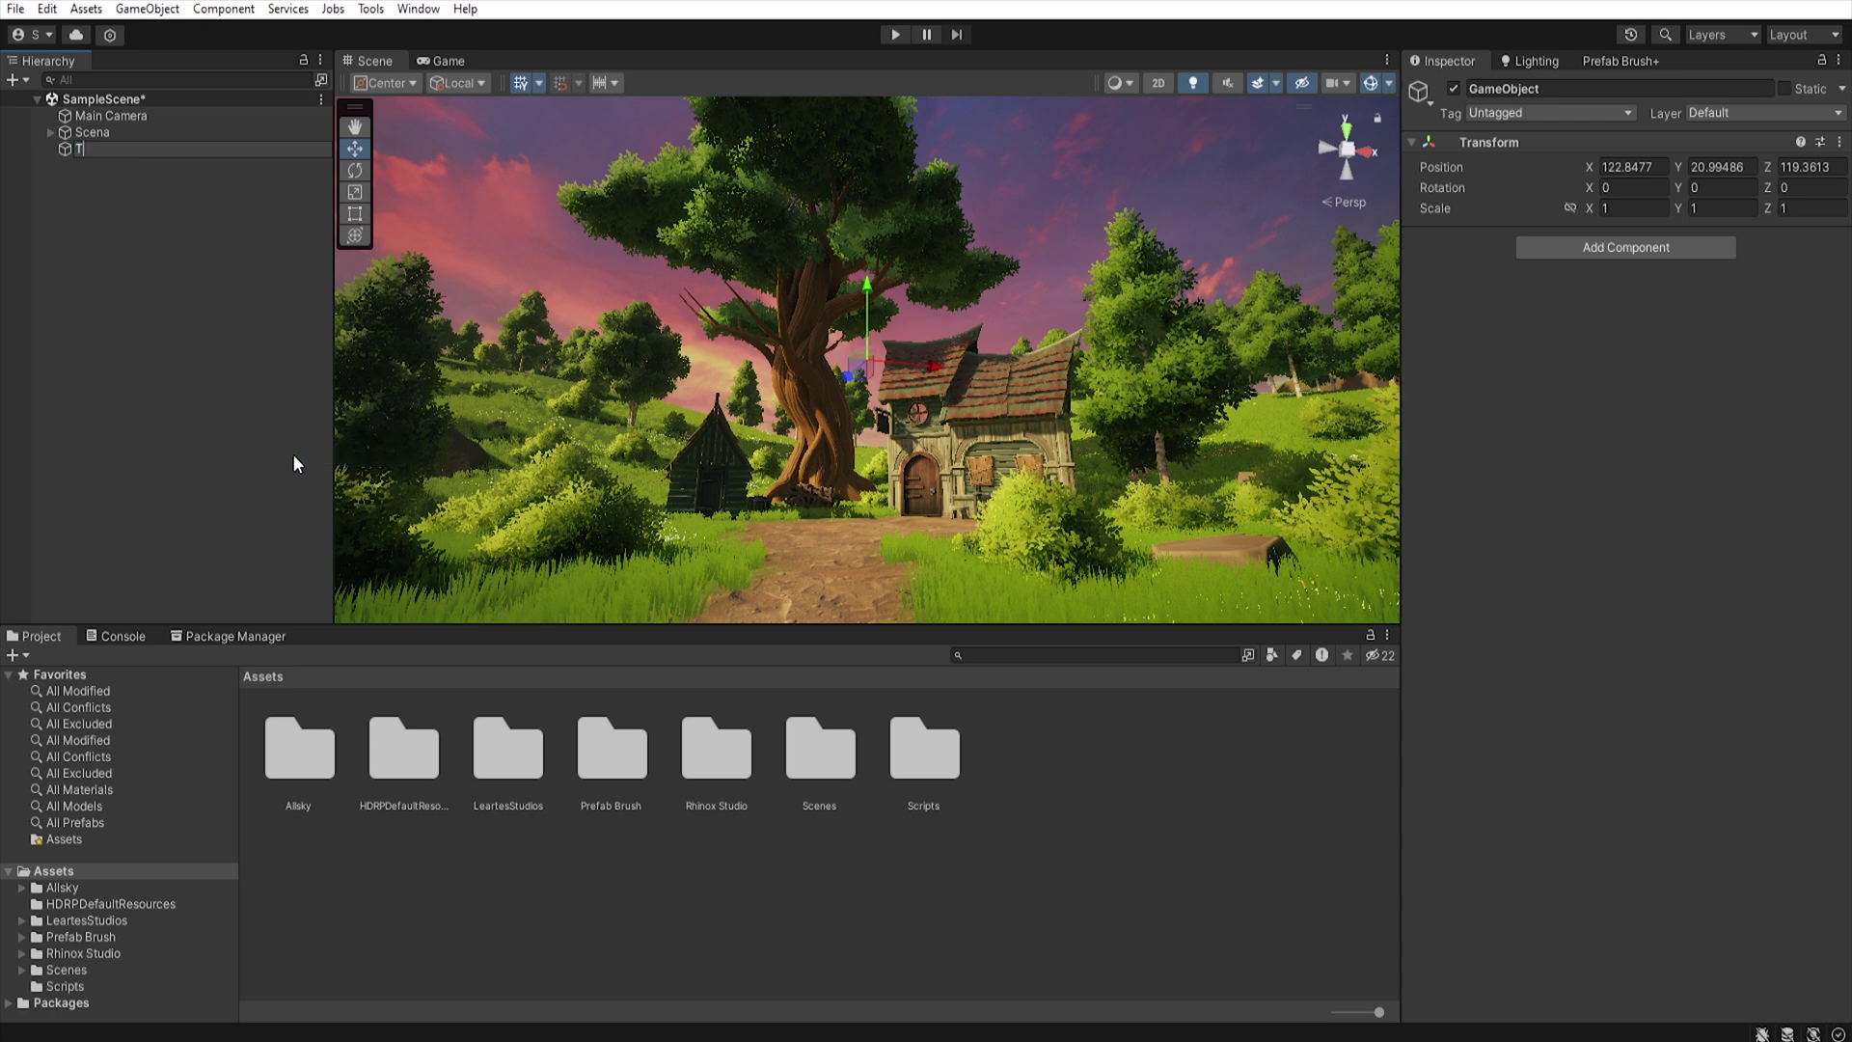
{"action": "type", "text": "imeline"}
{"action": "key", "text": "Return"}
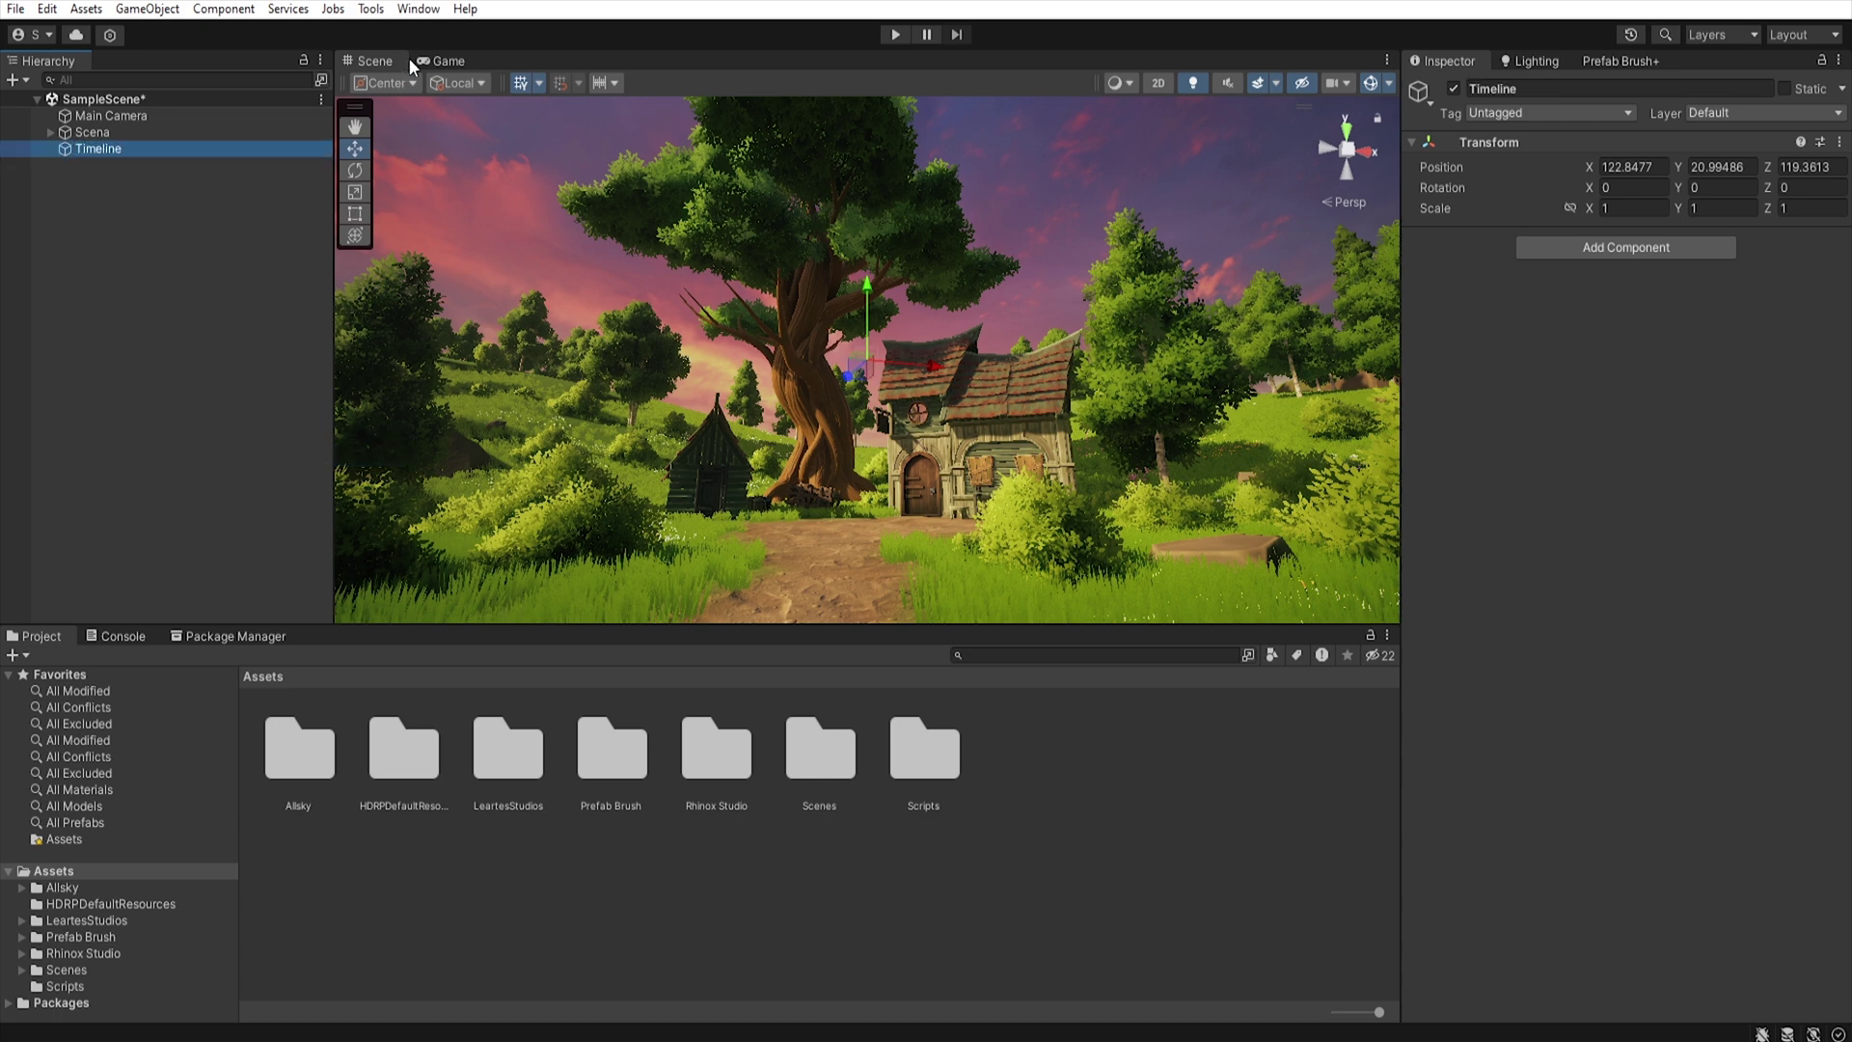
Open the Timeline editor from Window > Sequencing, dock it at the bottom, and start creating an asset.
{"action": "left_click", "coordinate": [426, 14]}
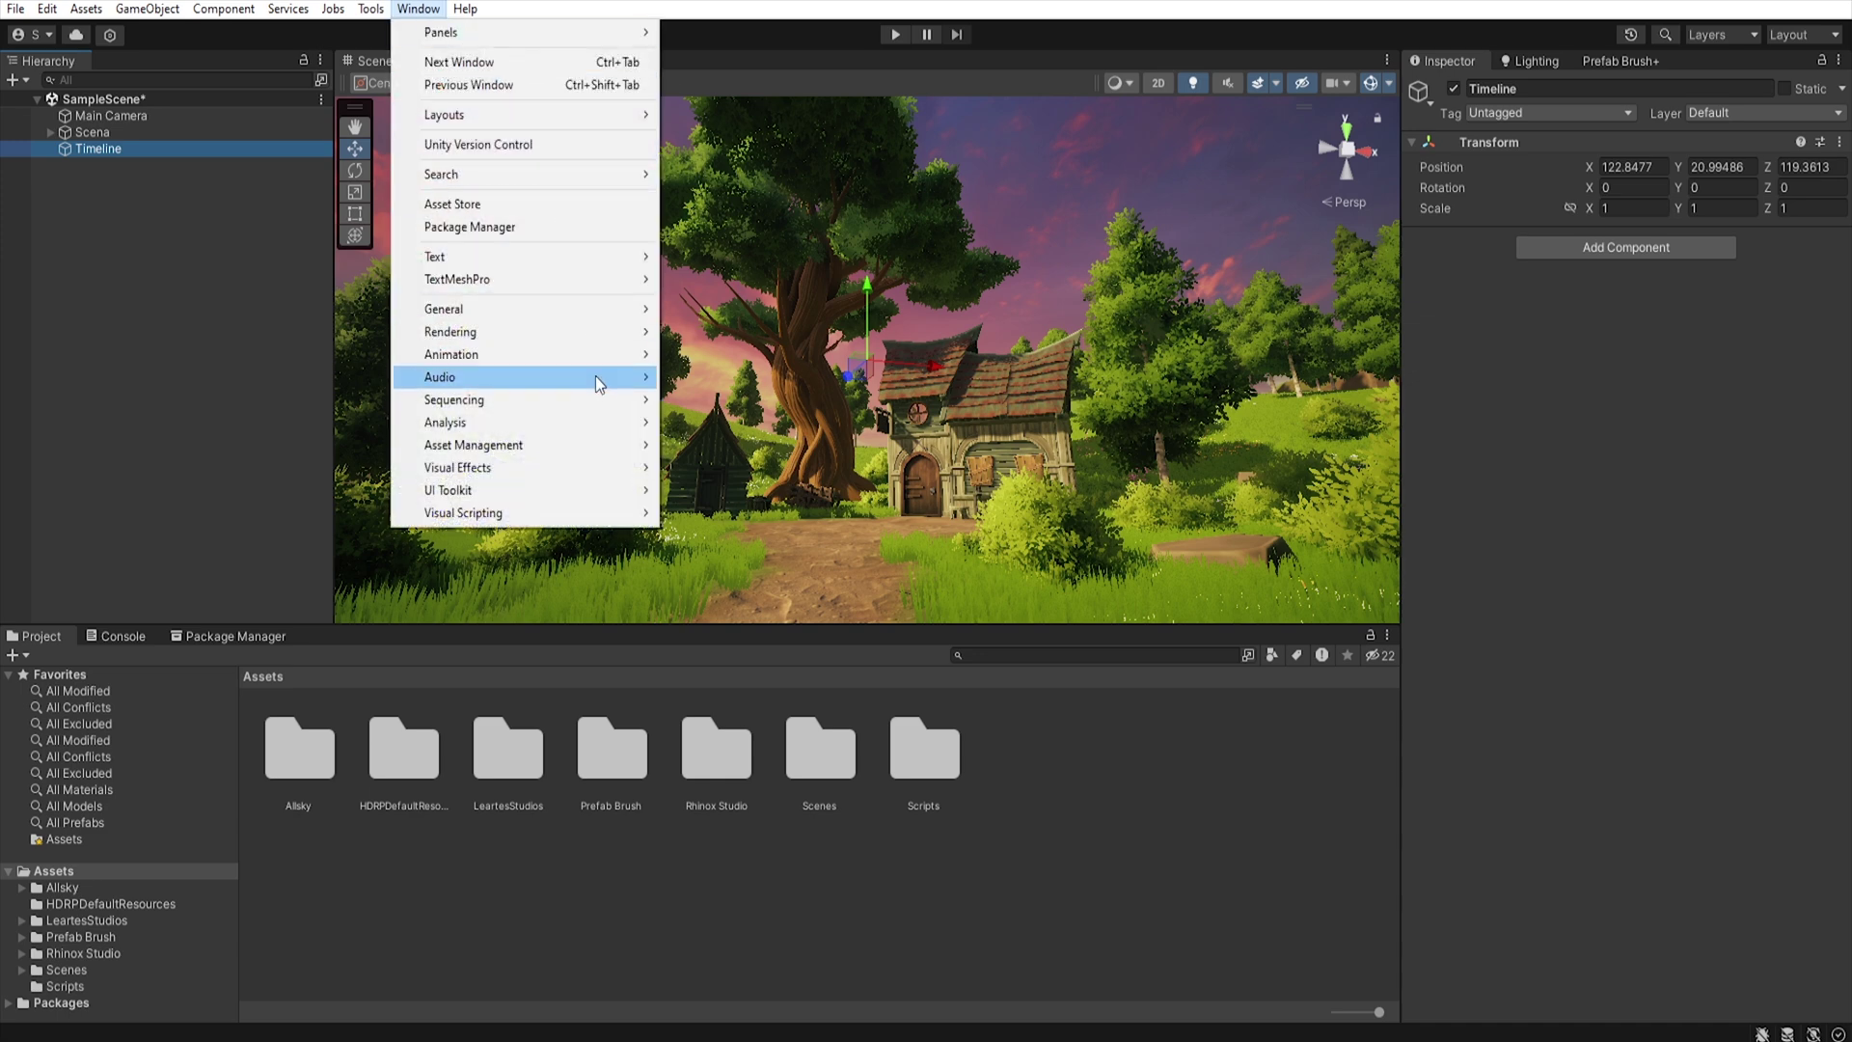
{"action": "mouse_move", "coordinate": [594, 398]}
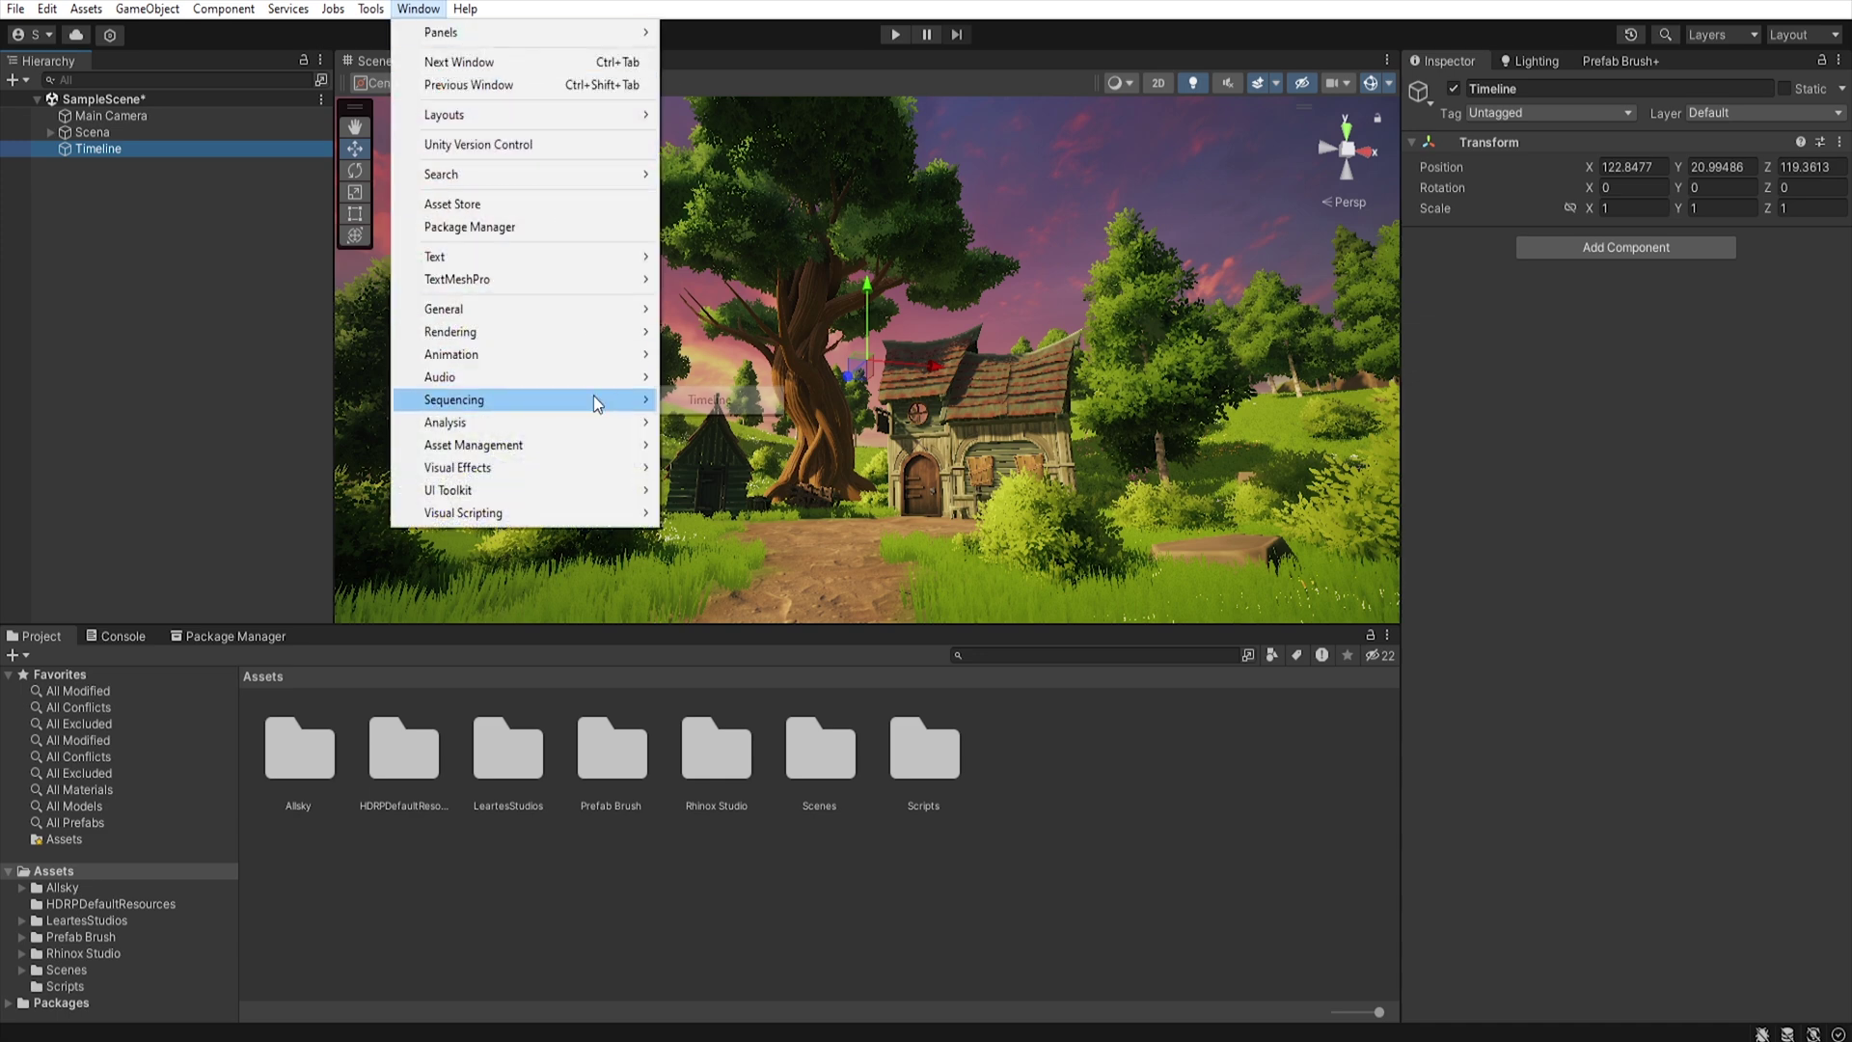
{"action": "left_click", "coordinate": [716, 400]}
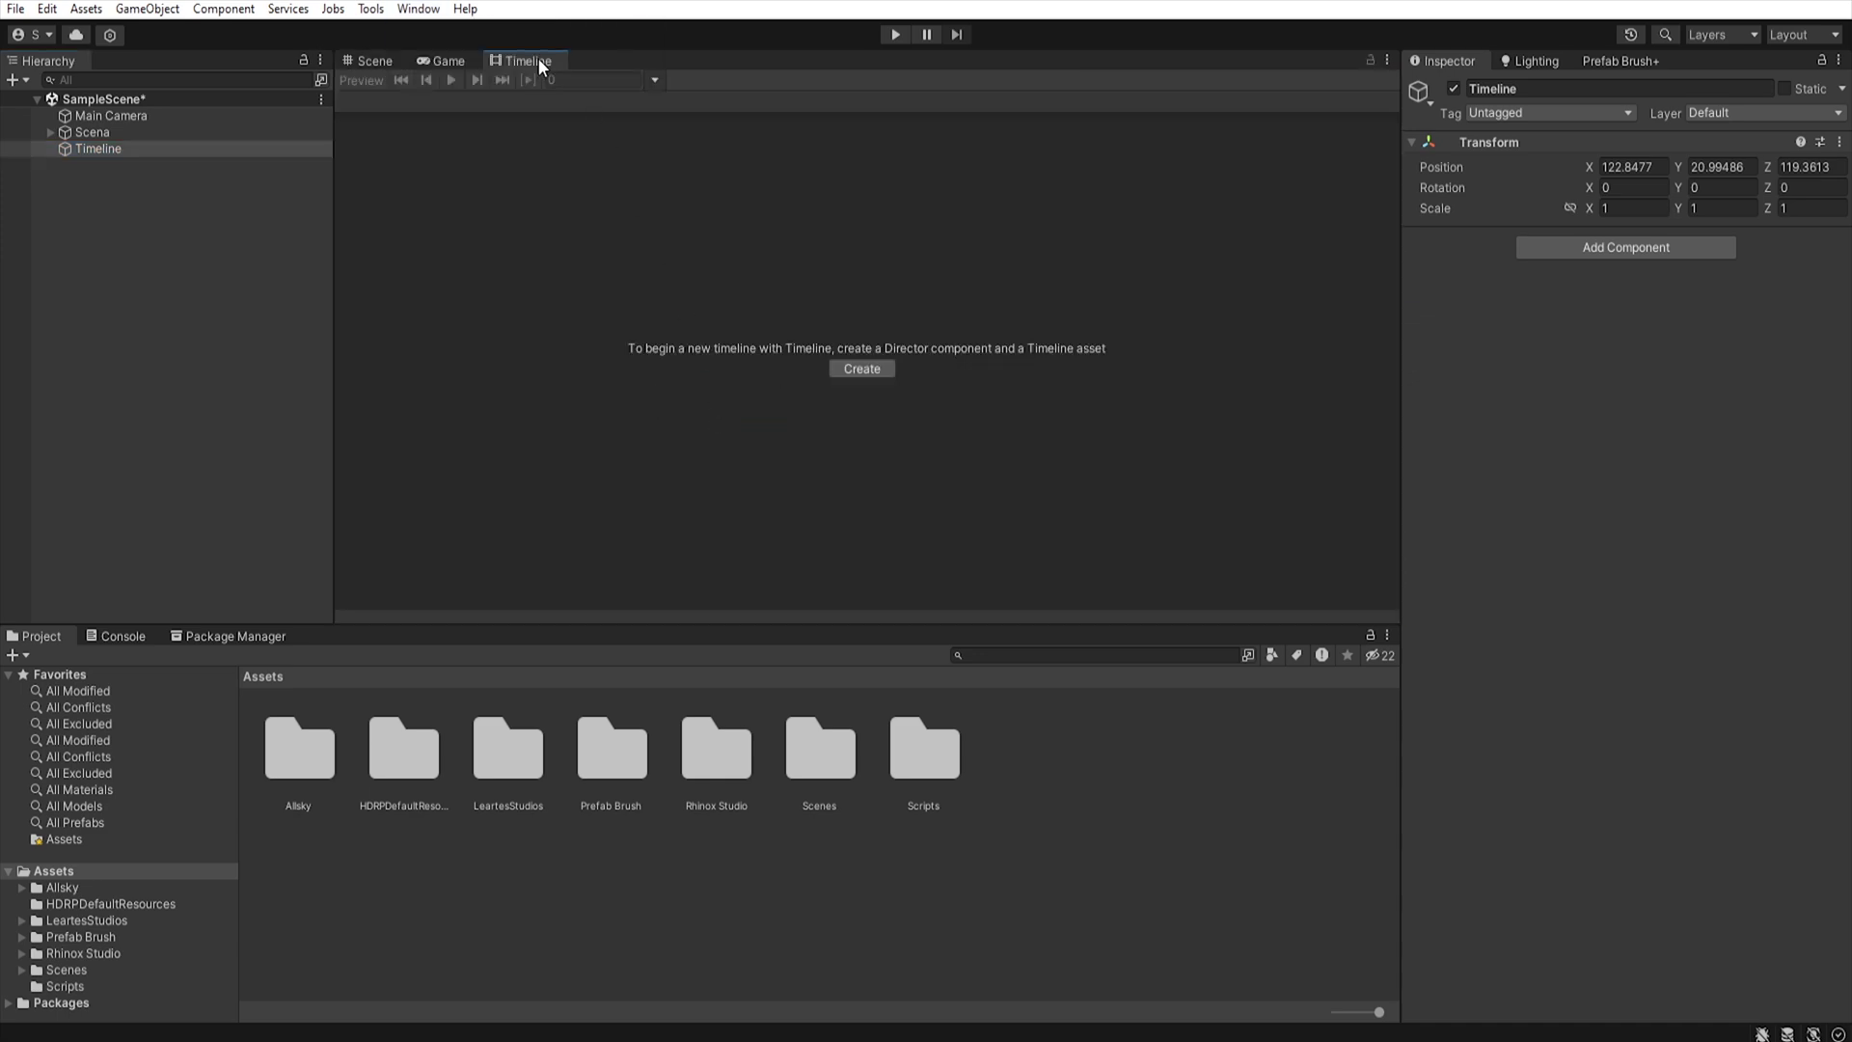
{"action": "left_click_drag", "start_coordinate": [538, 60], "coordinate": [323, 640]}
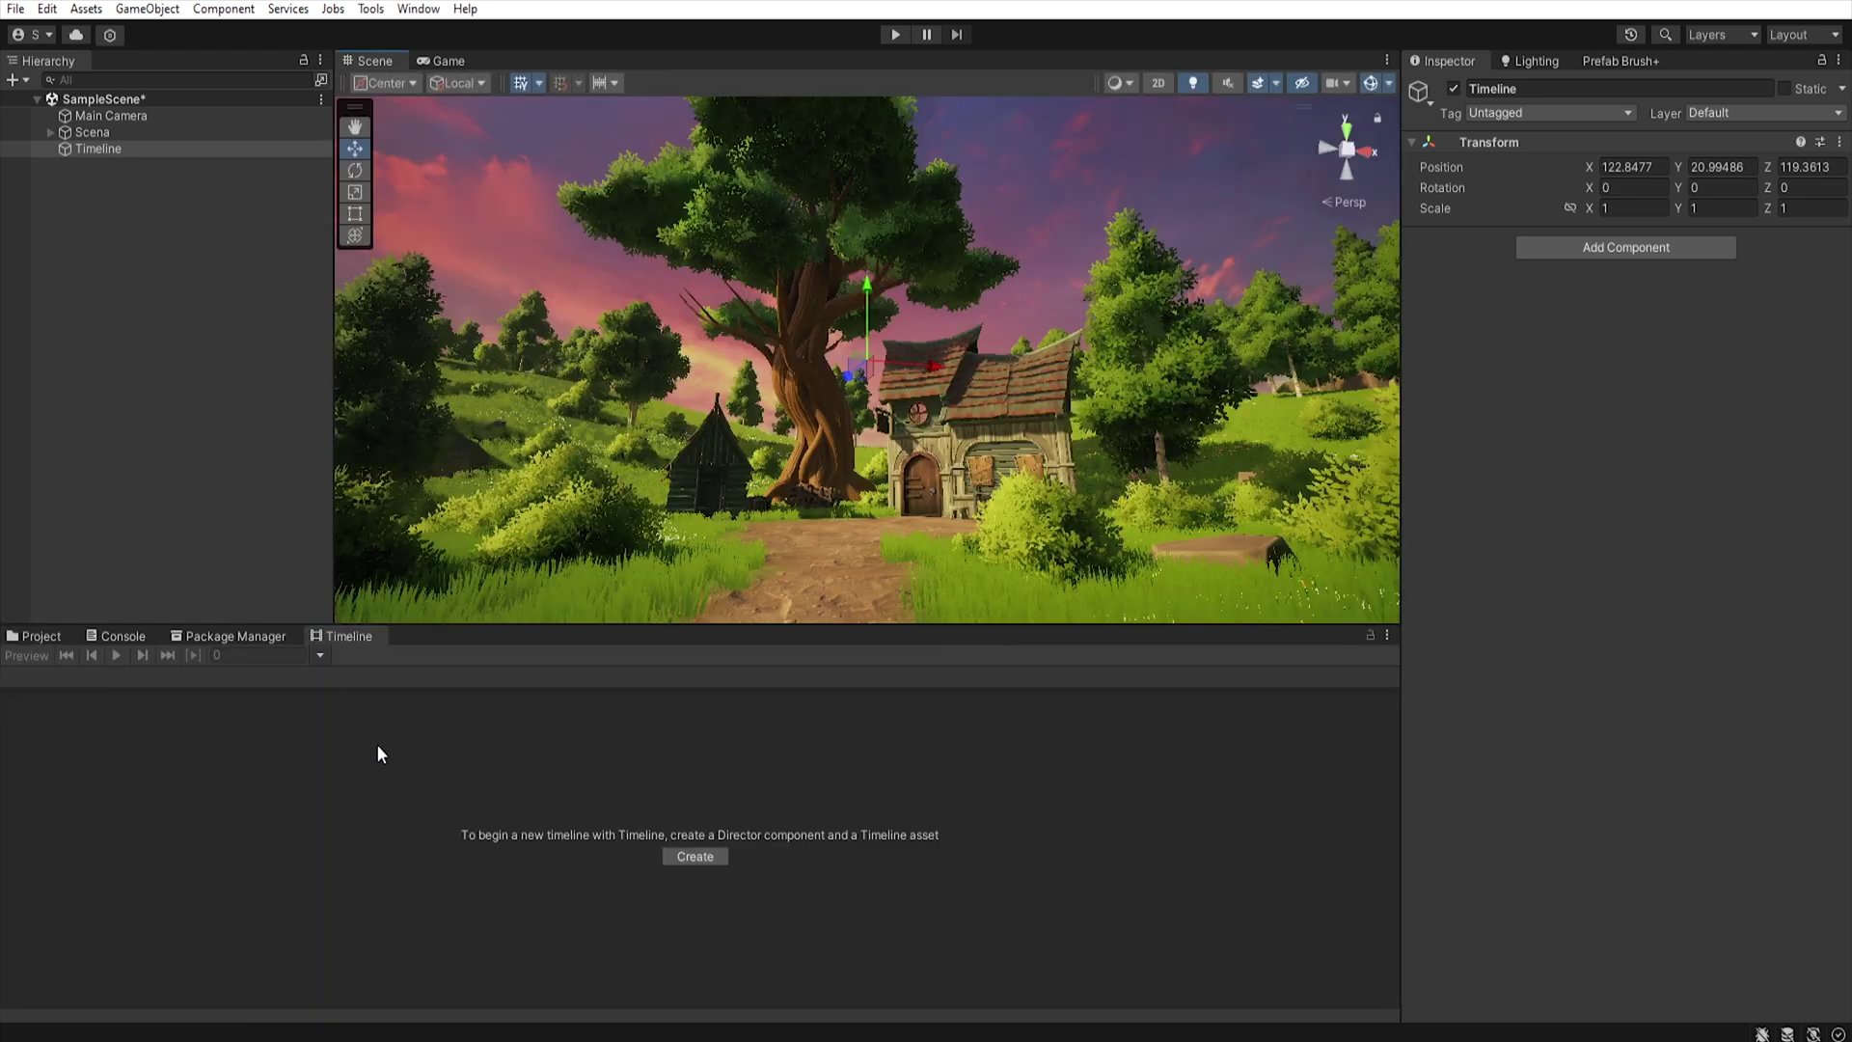
{"action": "left_click", "coordinate": [693, 857]}
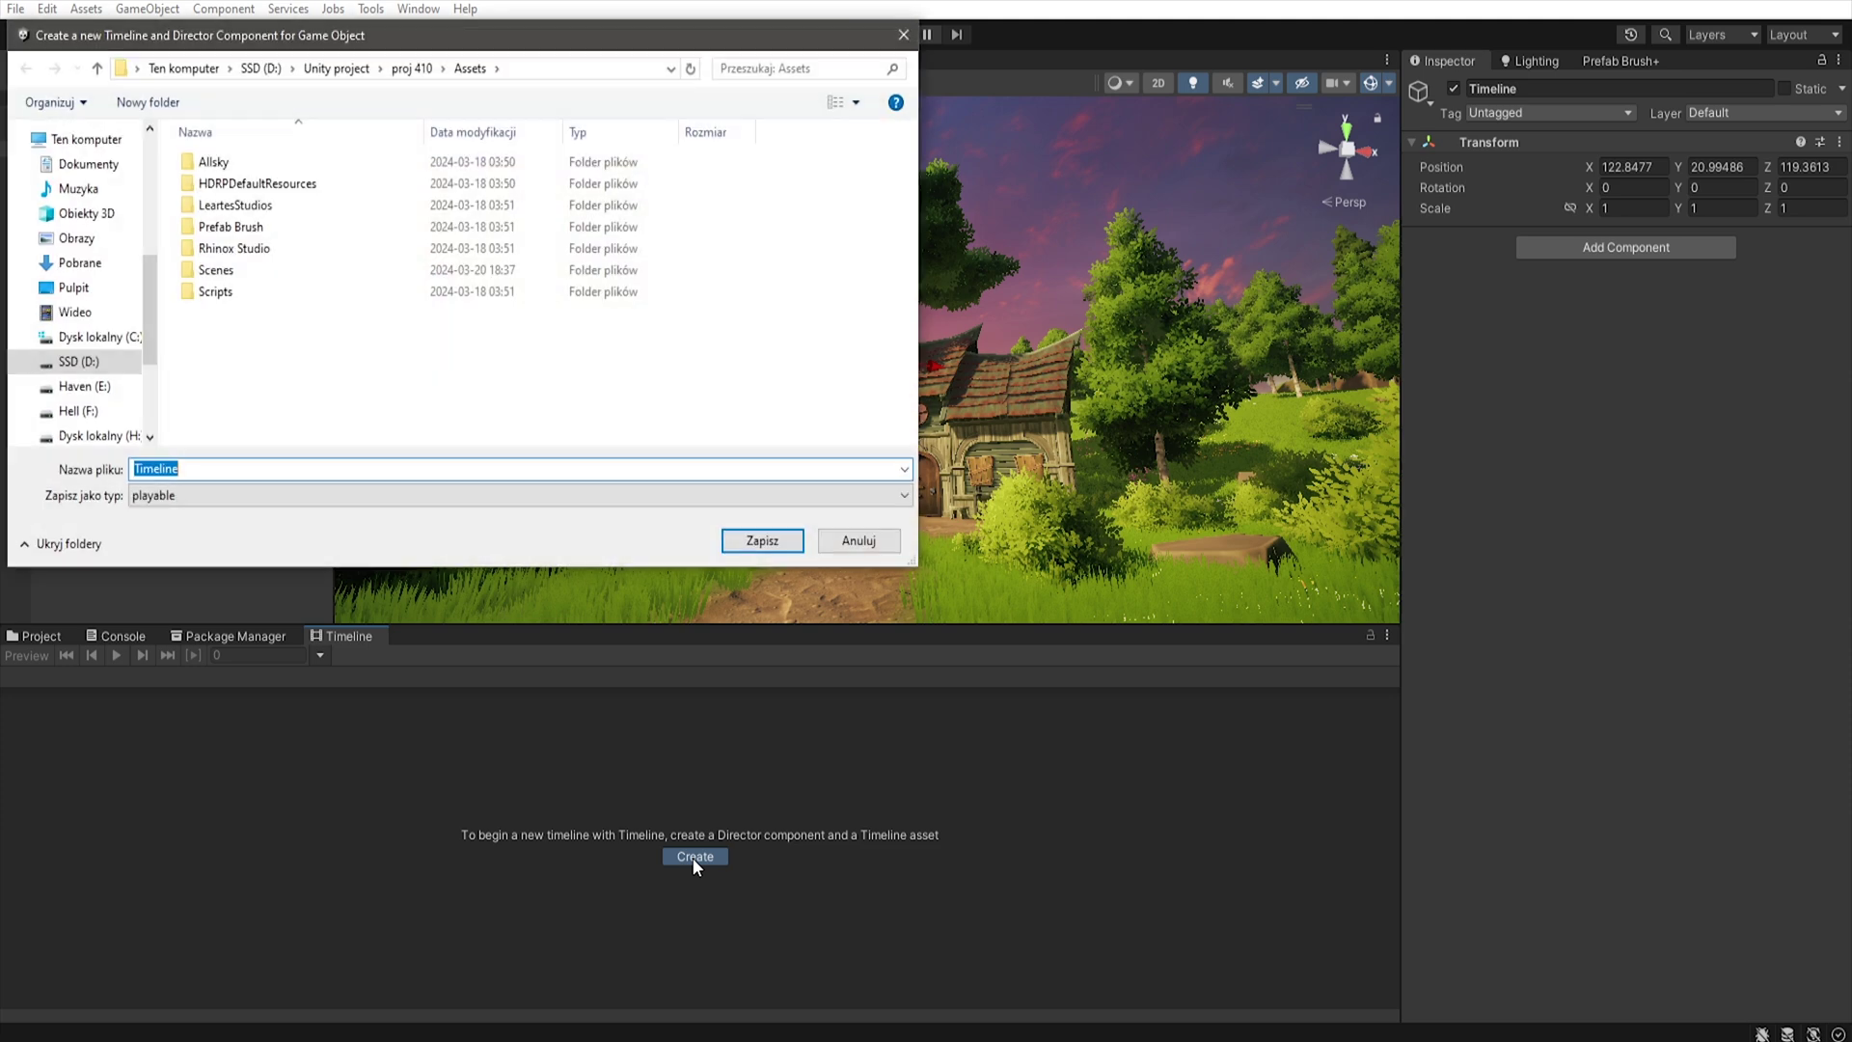
Save the Timeline asset in Assets and add an Animation Track bound to Main Camera with a new Animator.
{"action": "left_click", "coordinate": [768, 542]}
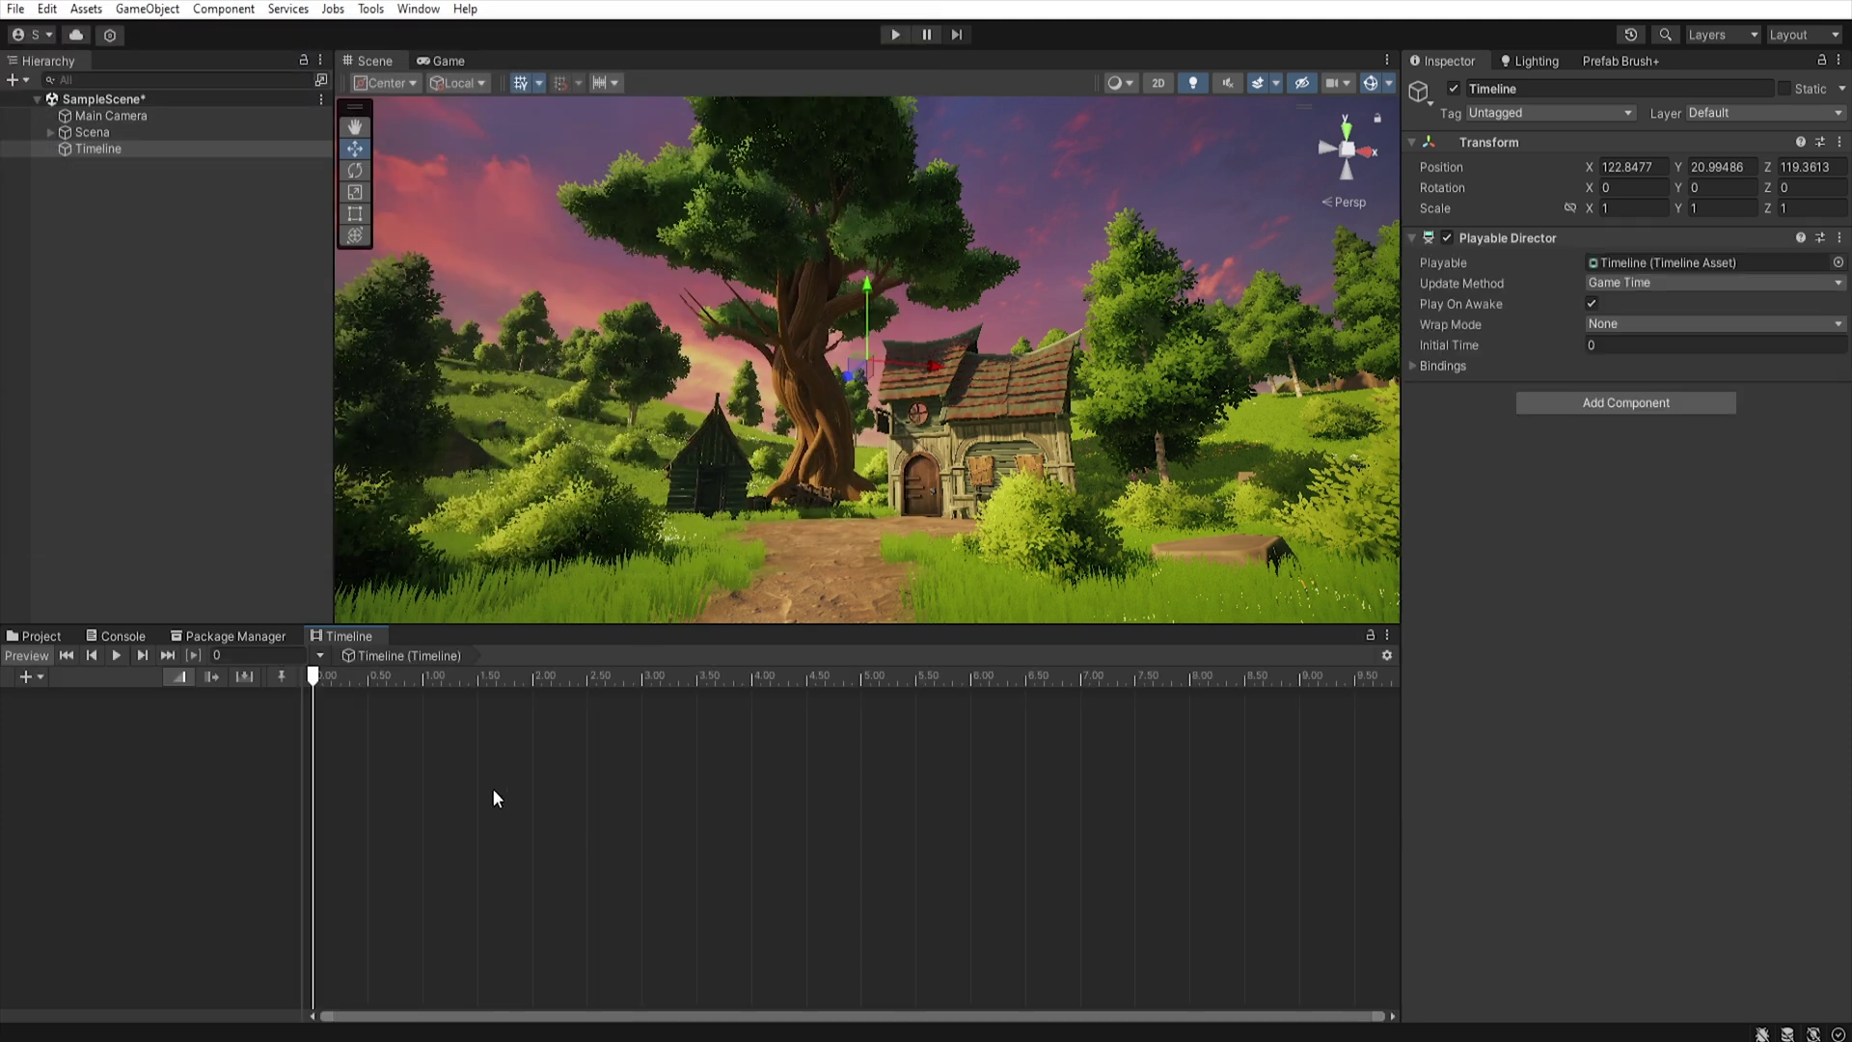
{"action": "left_click", "coordinate": [37, 678]}
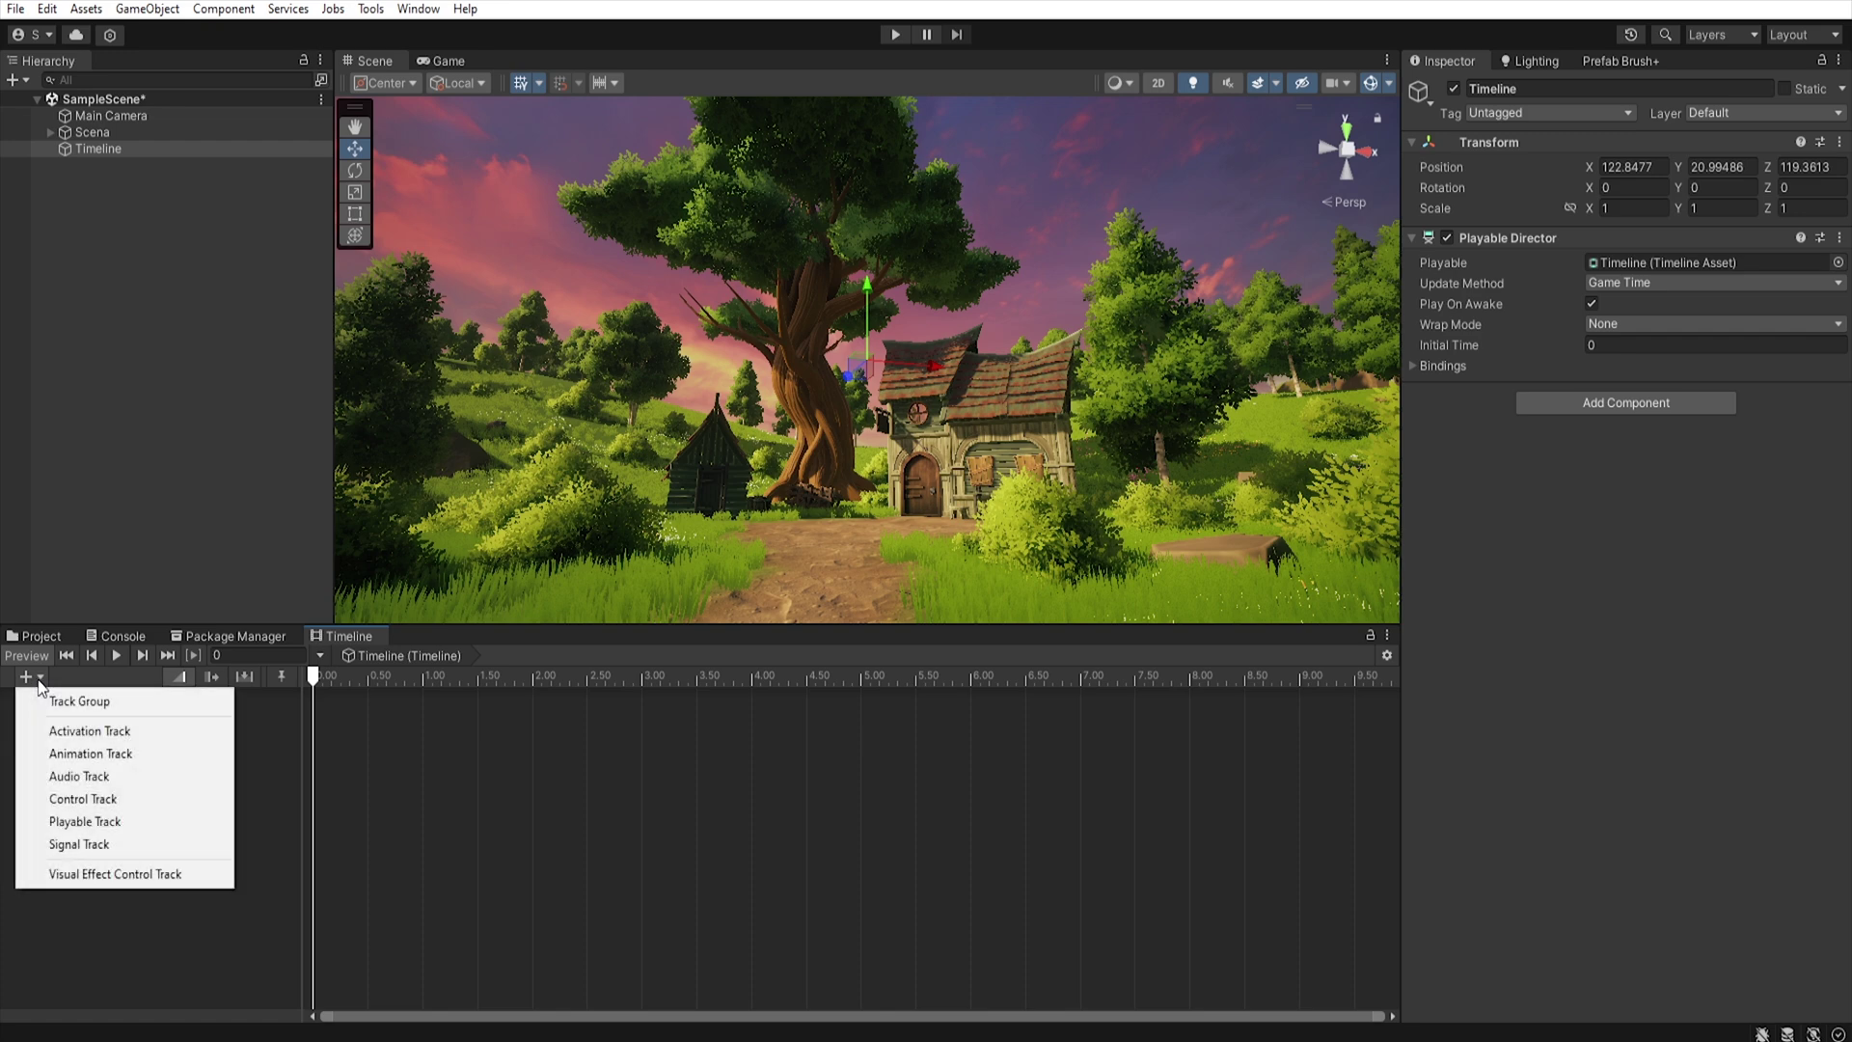
{"action": "left_click", "coordinate": [124, 754]}
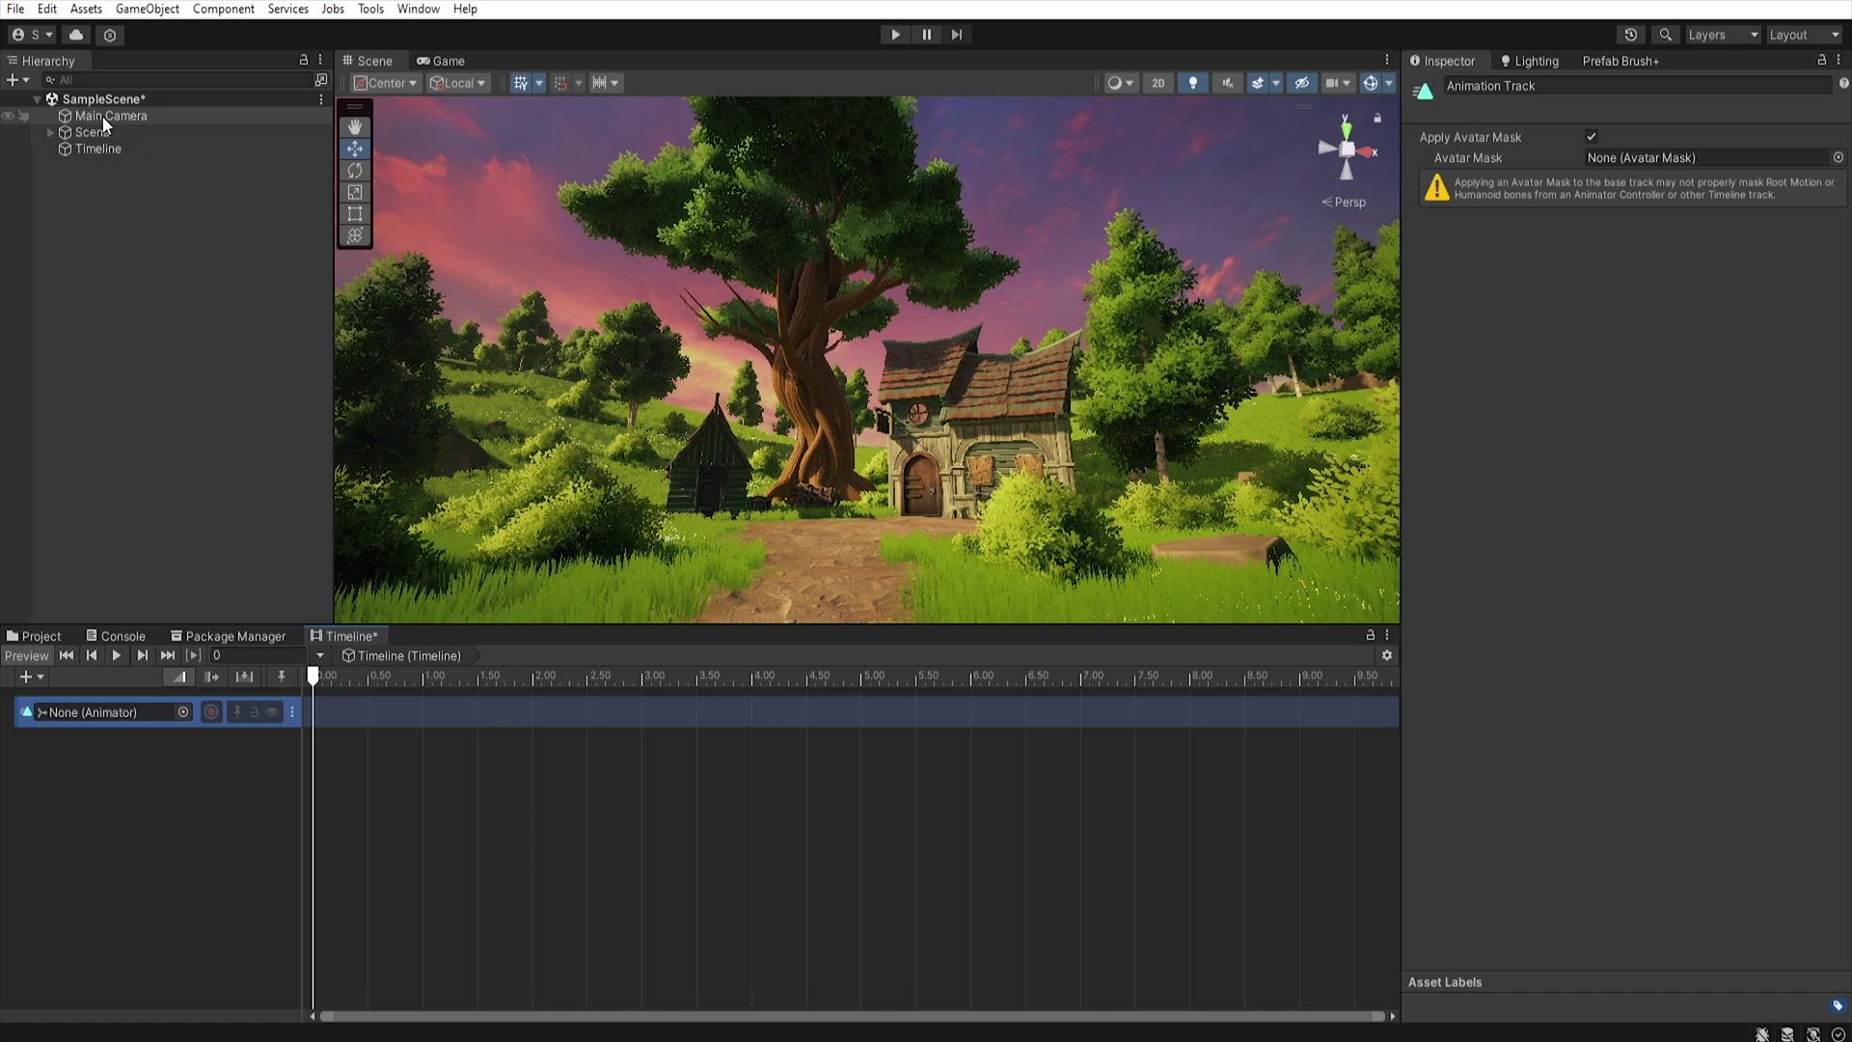
{"action": "left_click_drag", "start_coordinate": [102, 116], "coordinate": [95, 714]}
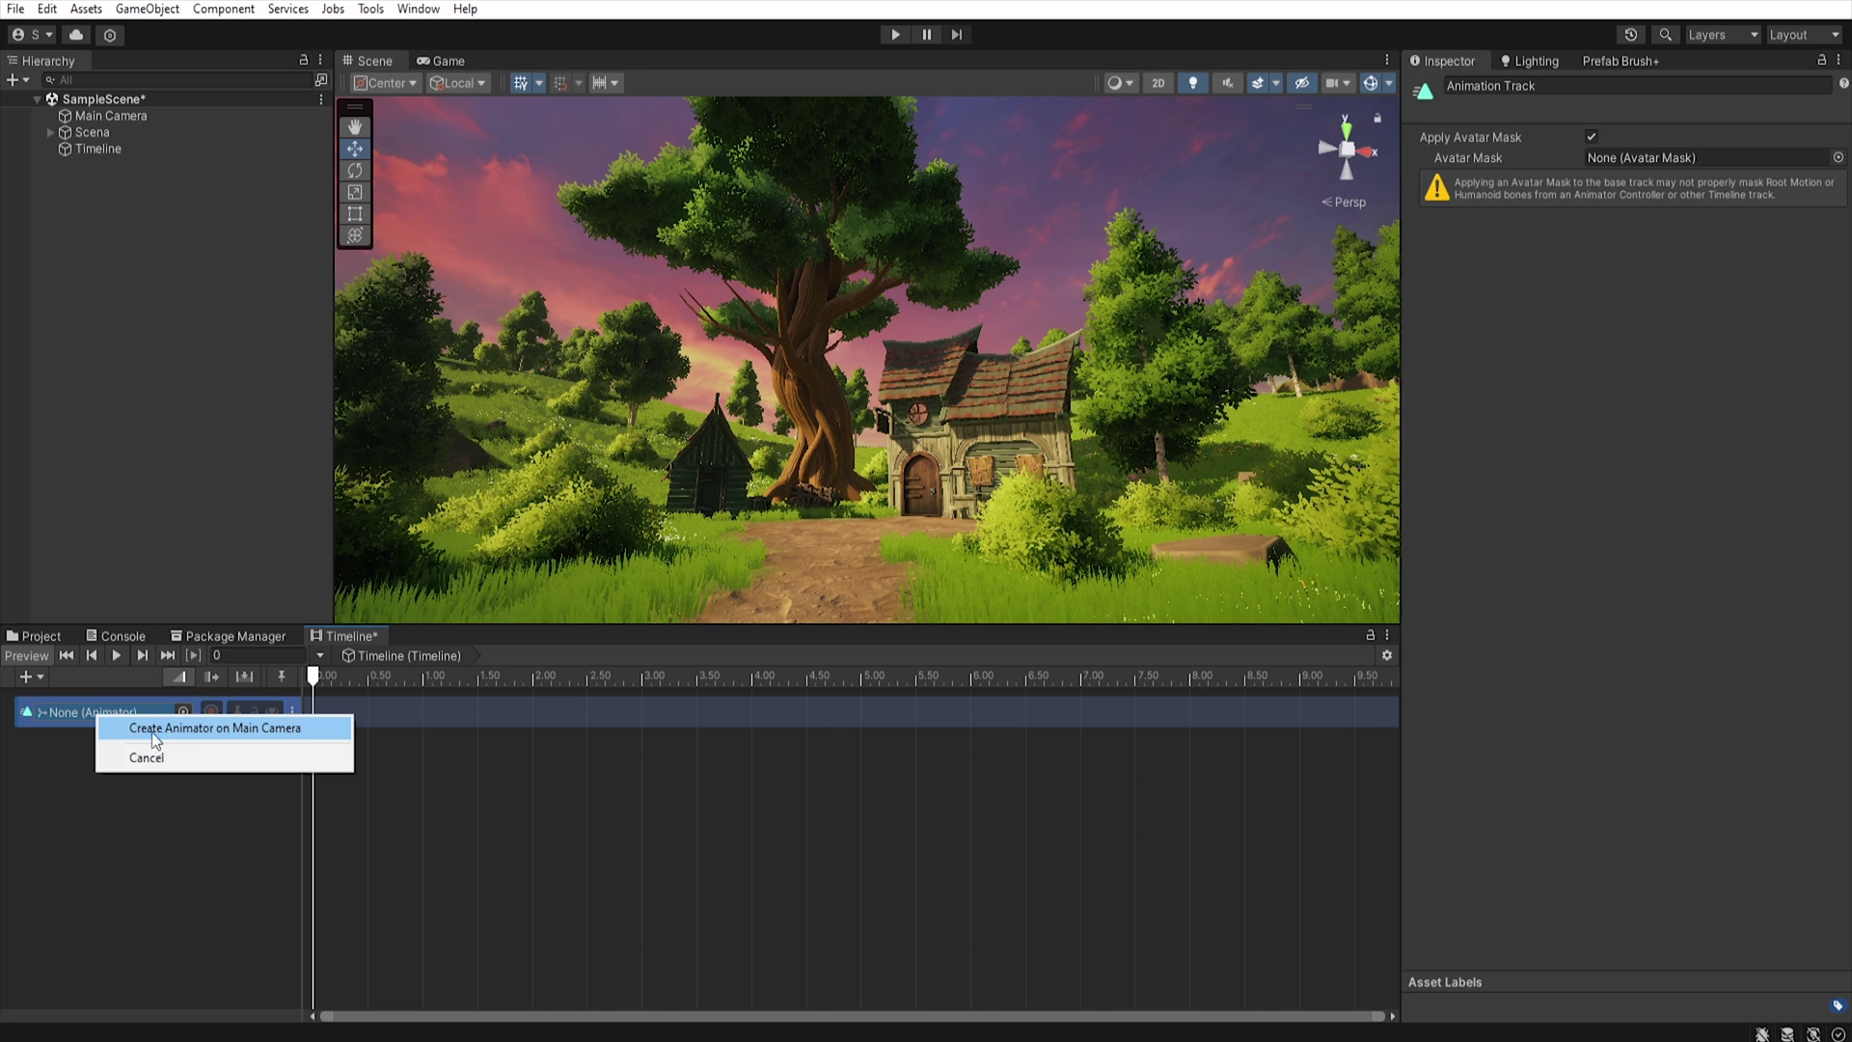
{"action": "left_click", "coordinate": [293, 727]}
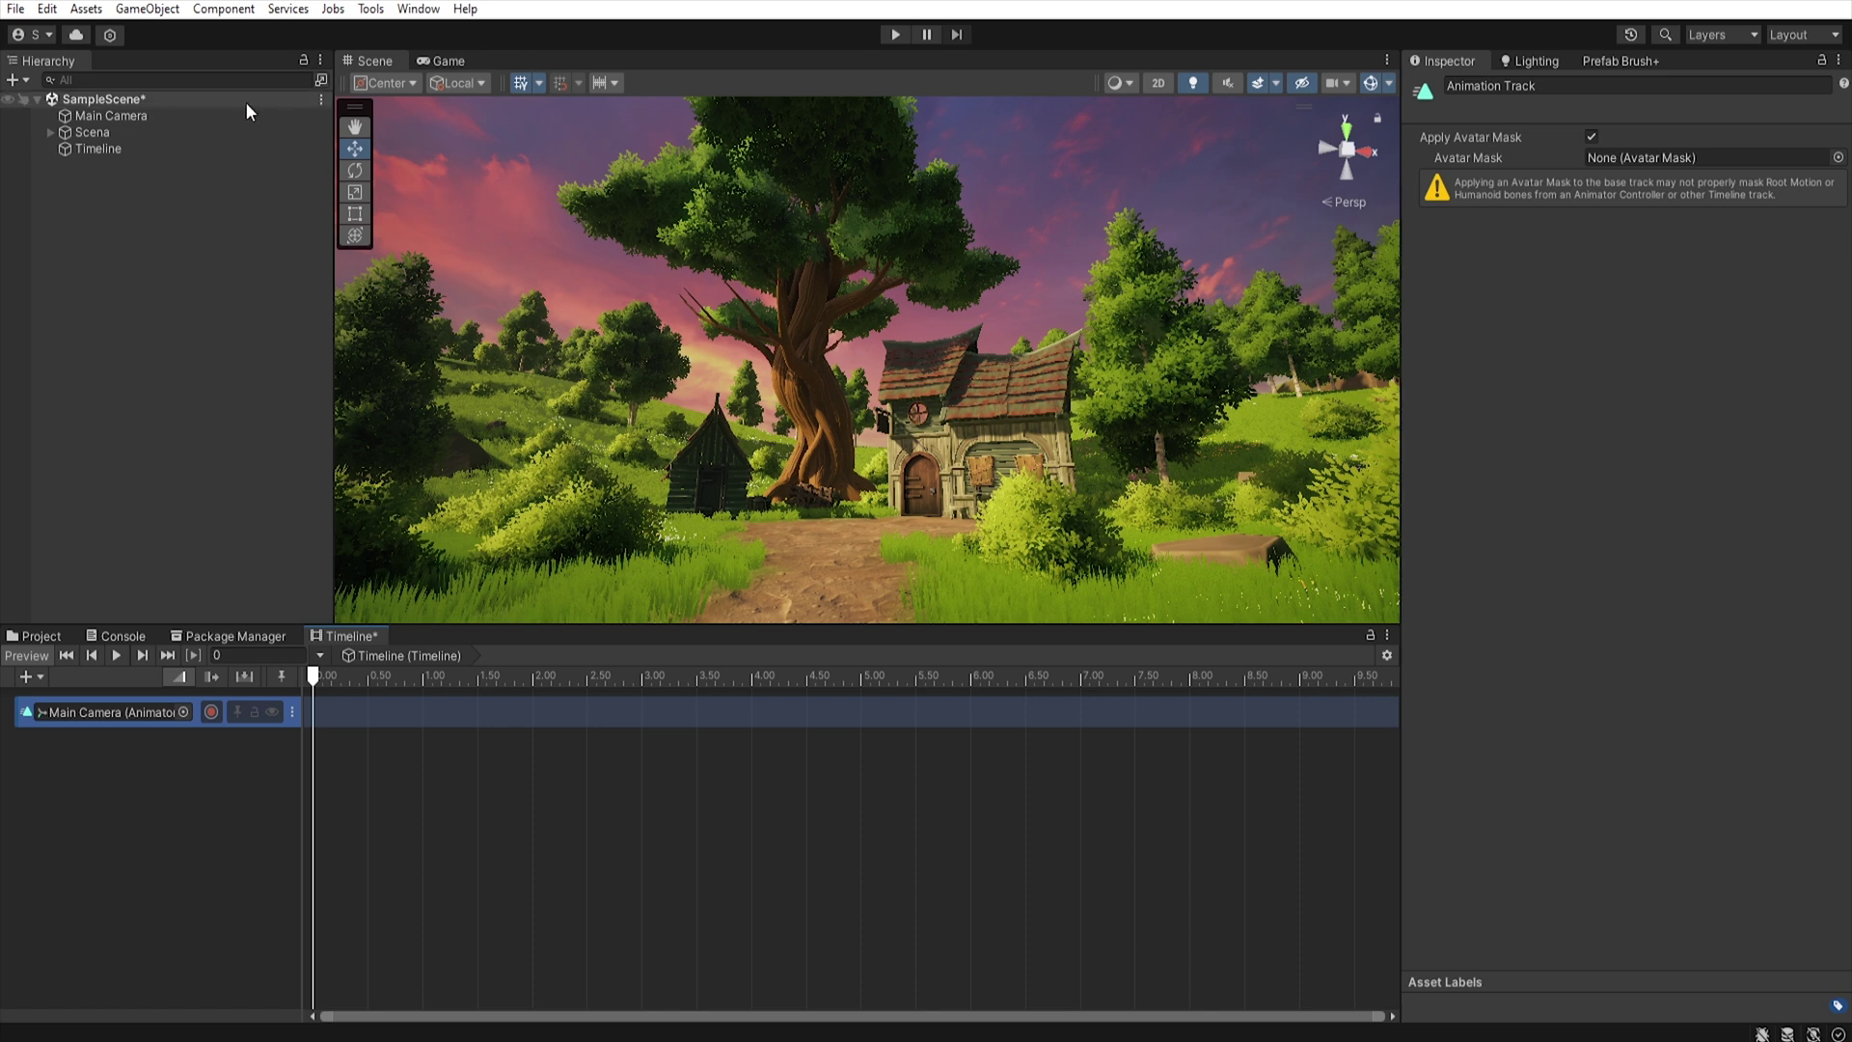
Set the Main Camera's Position X/Y/Z and Rotation X/Y to 0.
{"action": "left_click", "coordinate": [176, 117]}
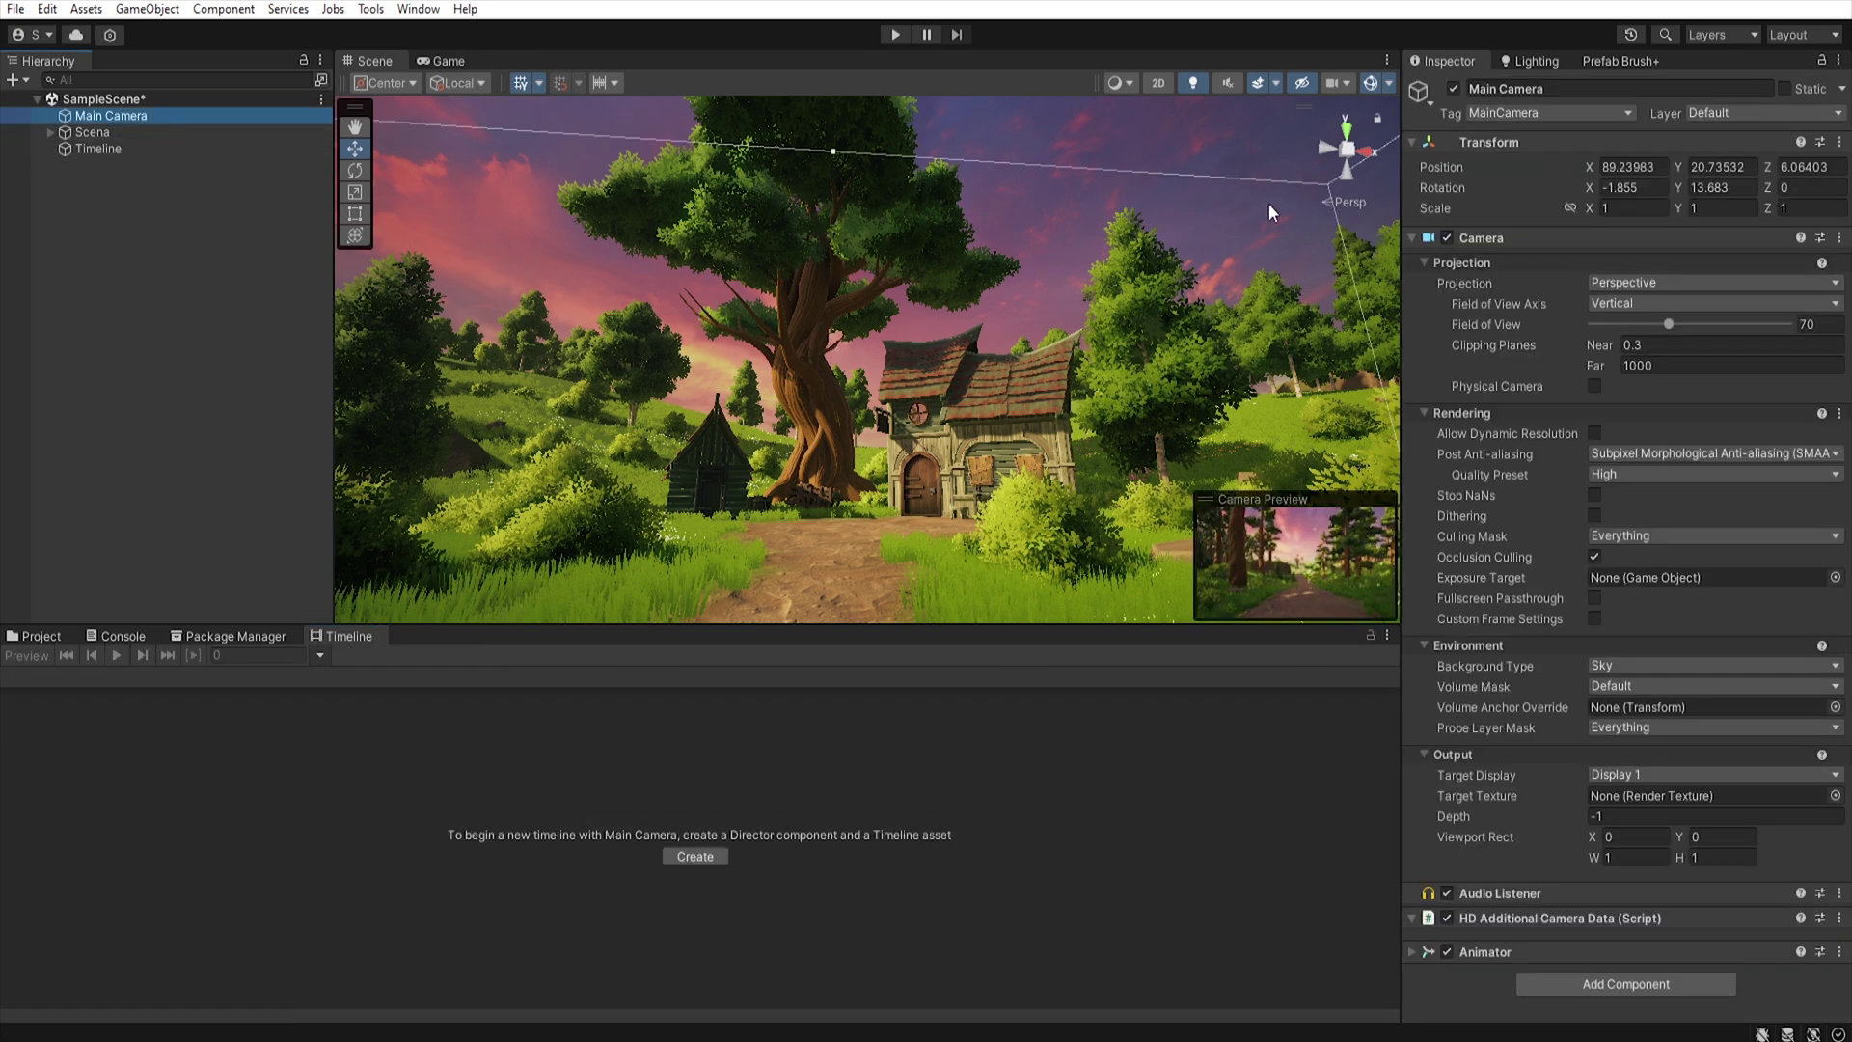
{"action": "left_click", "coordinate": [1630, 167]}
{"action": "type", "text": "0"}
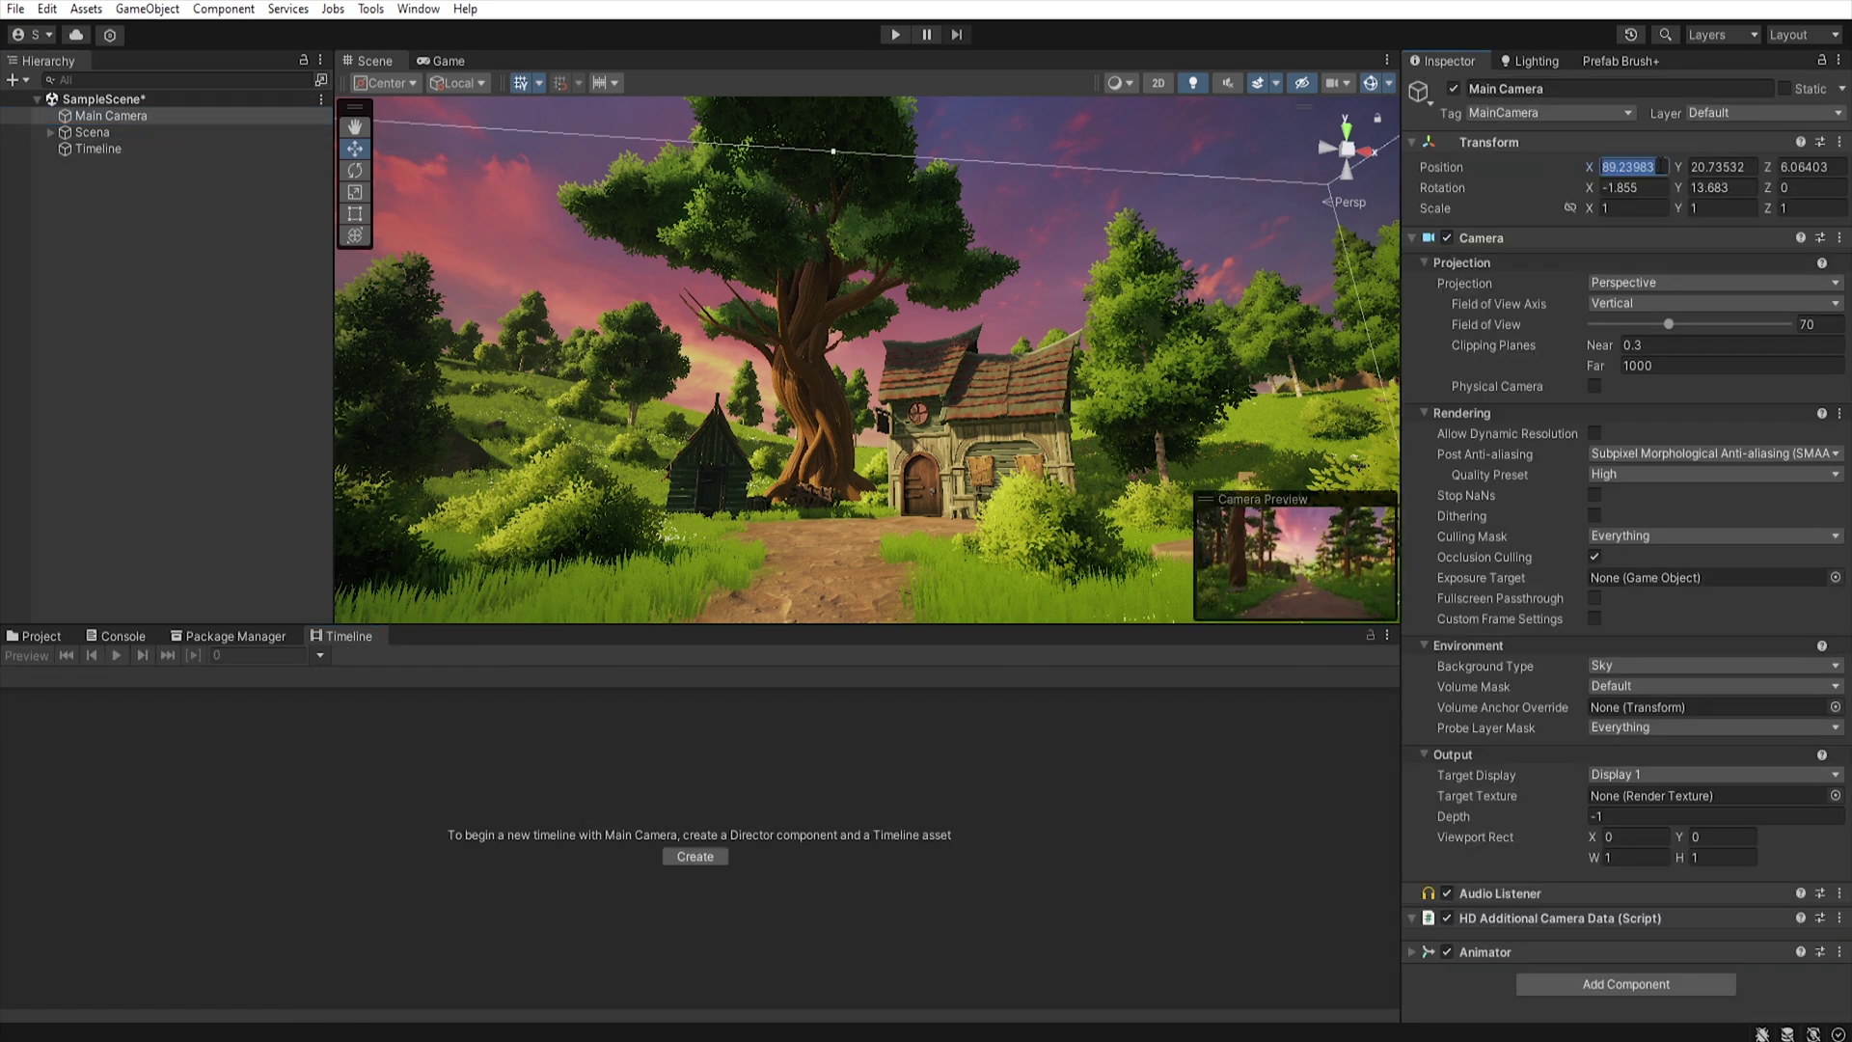
{"action": "key", "text": "Tab"}
{"action": "type", "text": "0"}
{"action": "key", "text": "Tab"}
{"action": "type", "text": "0"}
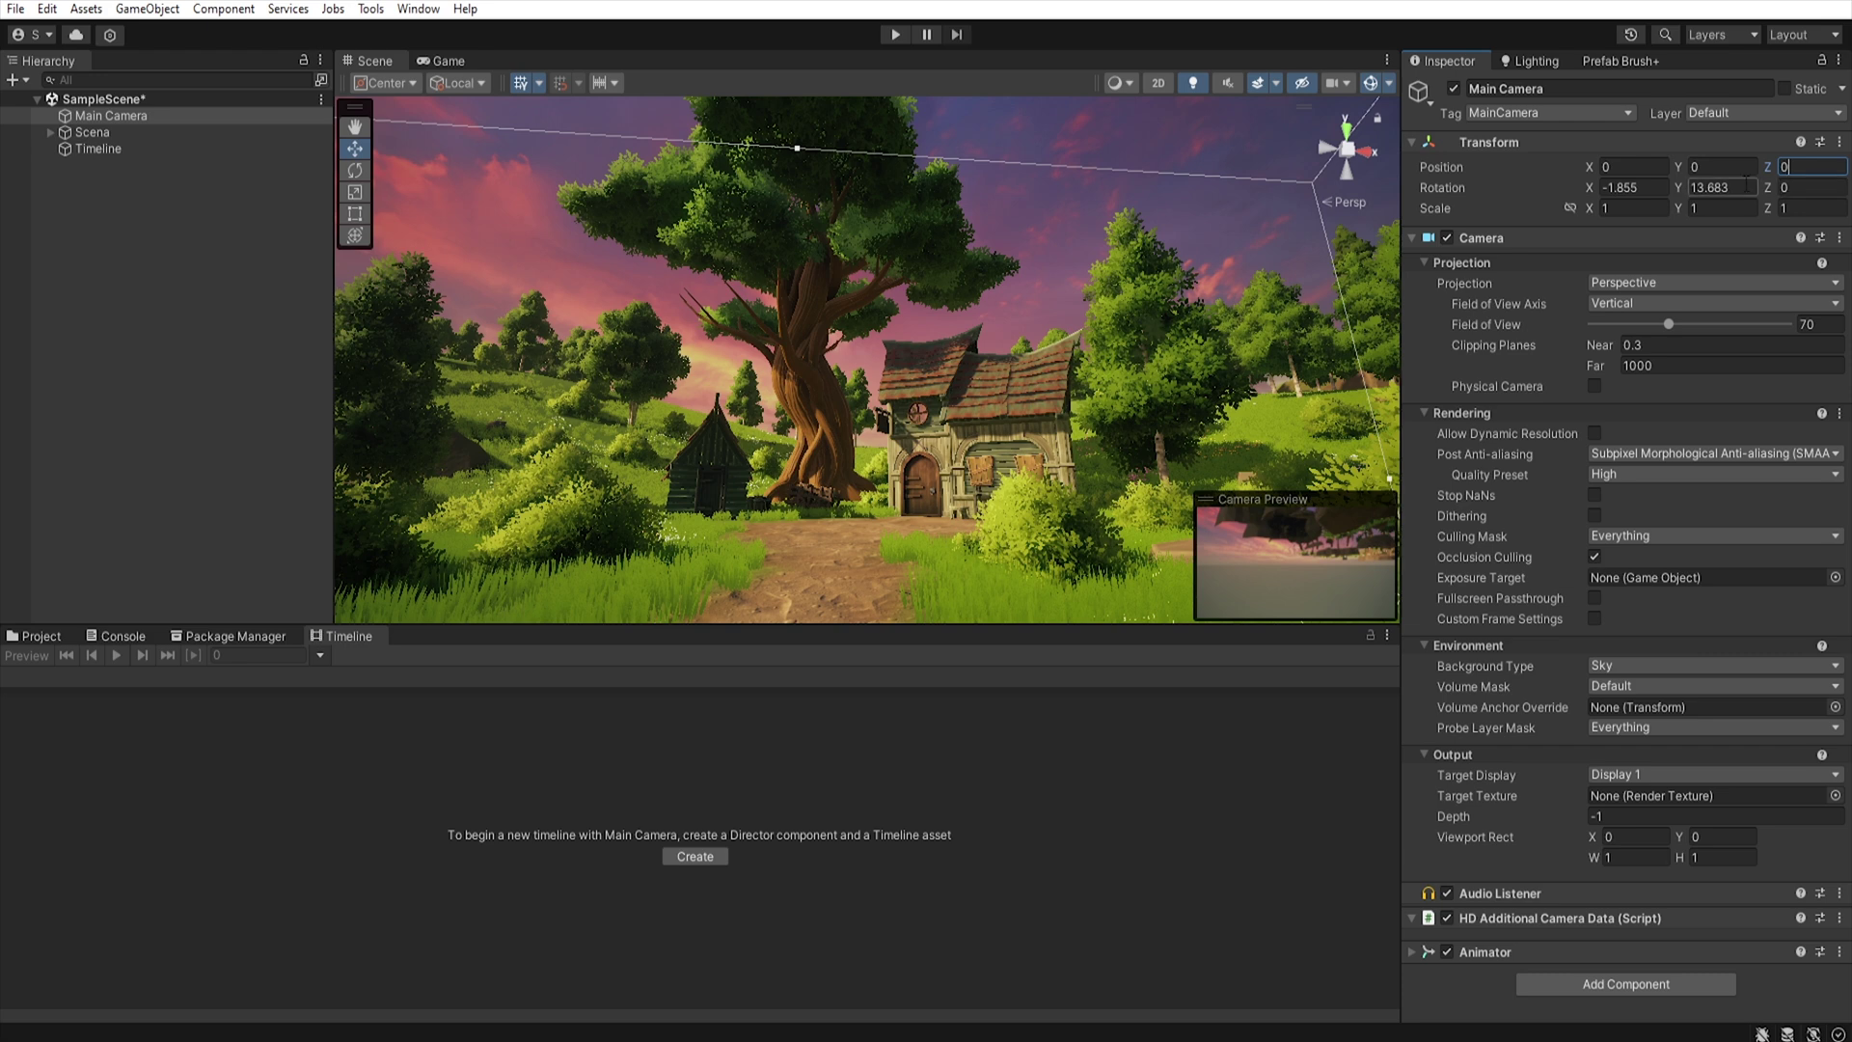
{"action": "left_click", "coordinate": [1727, 187]}
{"action": "type", "text": "0"}
{"action": "key", "text": "shift+Tab"}
{"action": "type", "text": "0"}
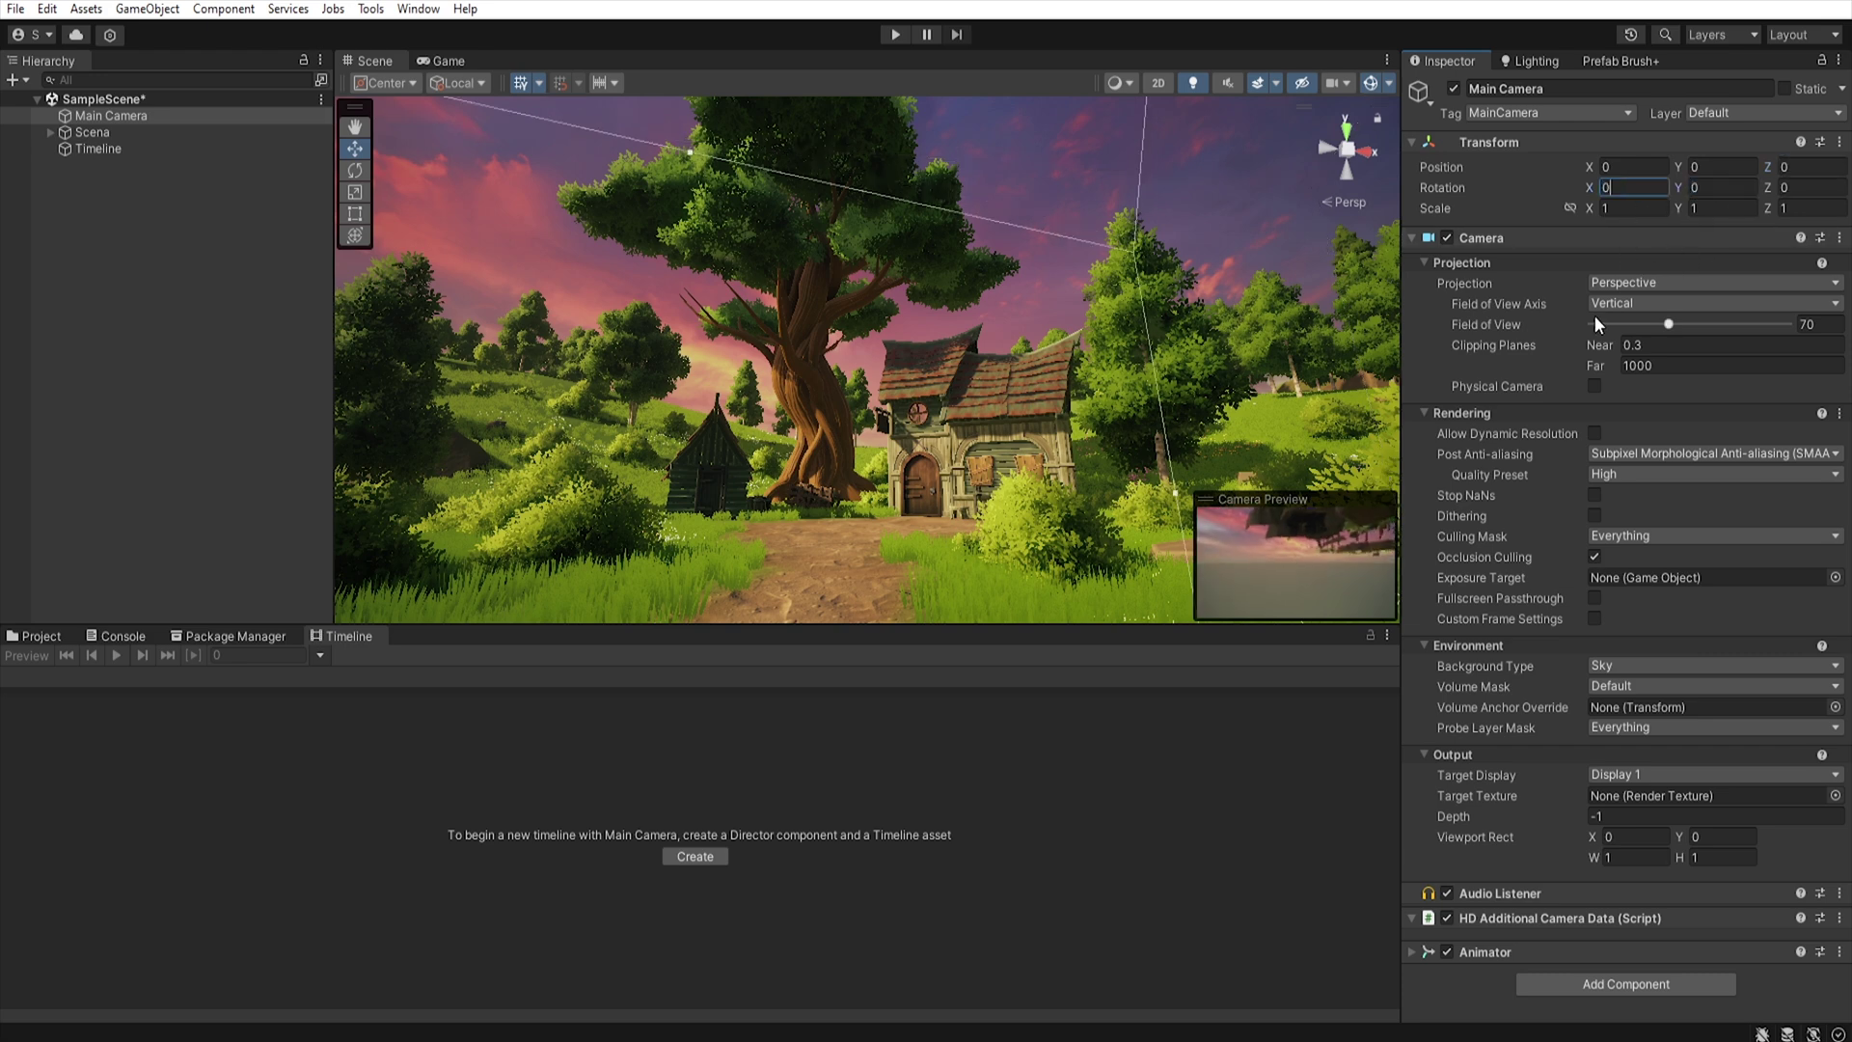
With the Timeline object selected, lower the Scene view camera speed to about 0.2.
{"action": "left_click", "coordinate": [97, 147]}
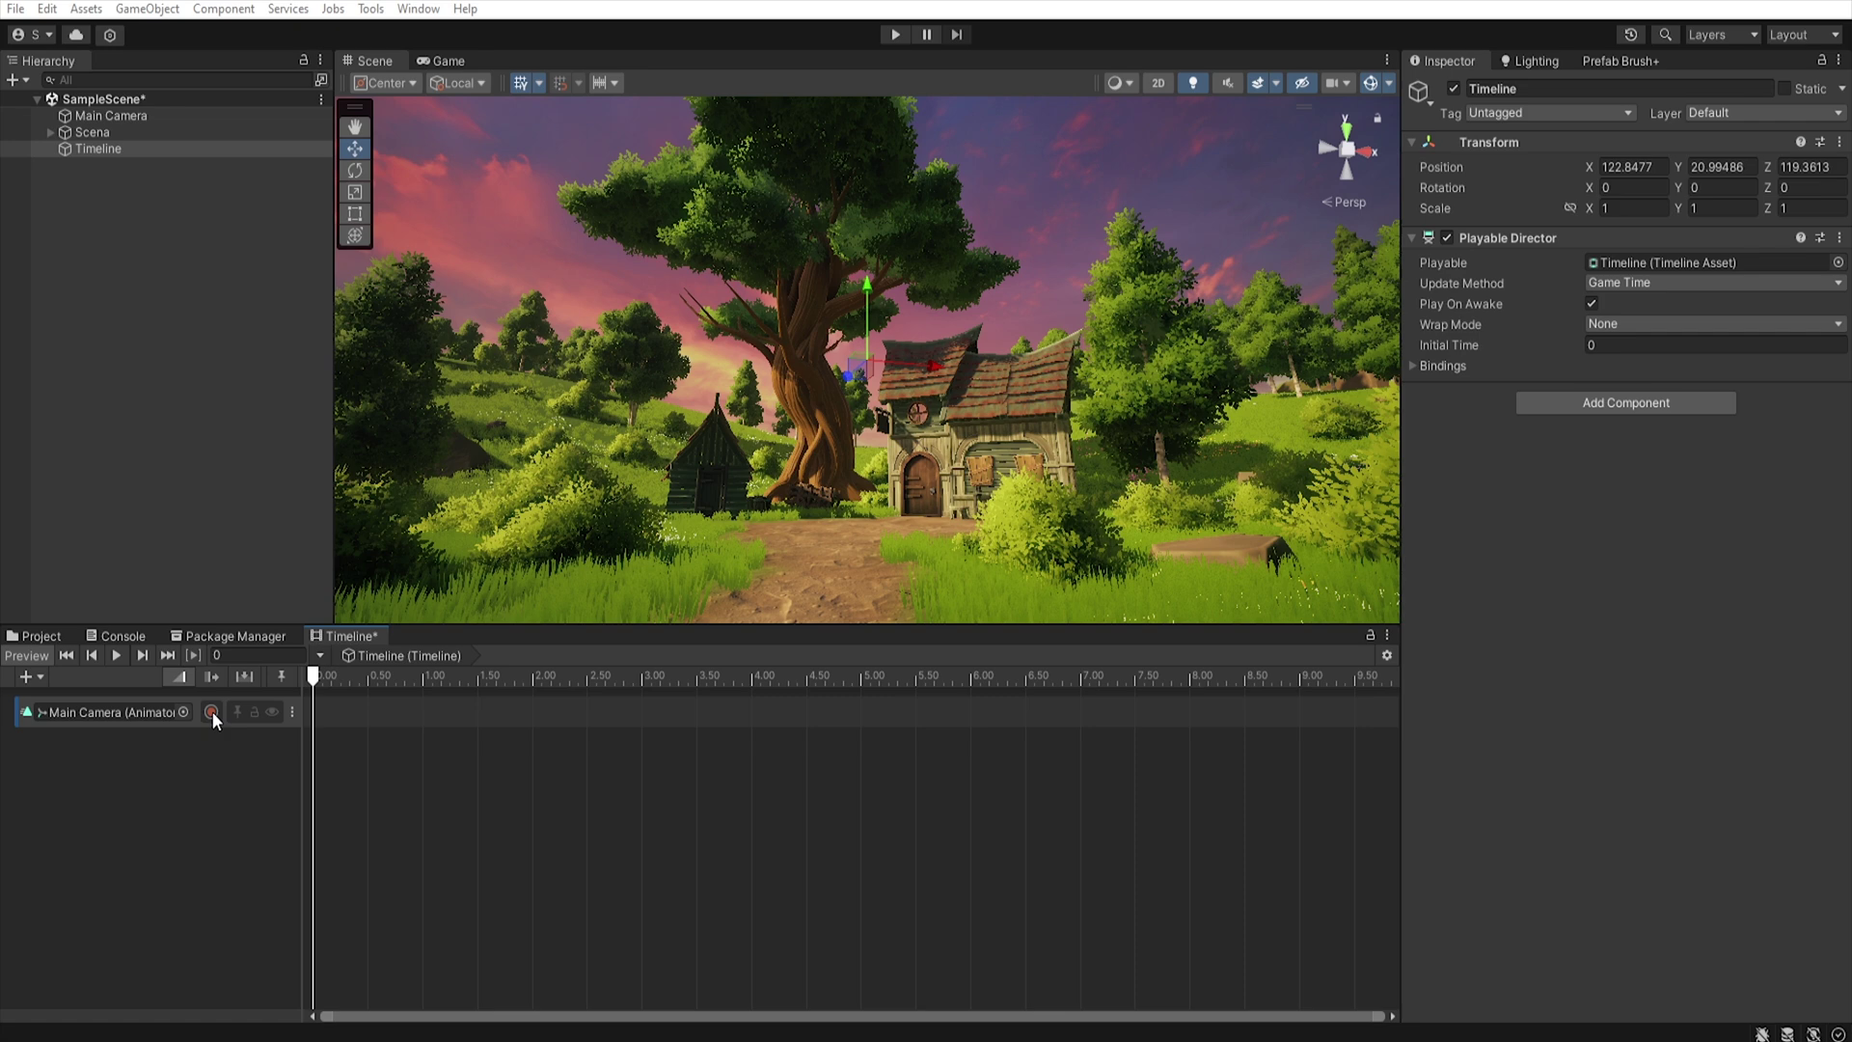
{"action": "left_click", "coordinate": [1346, 84]}
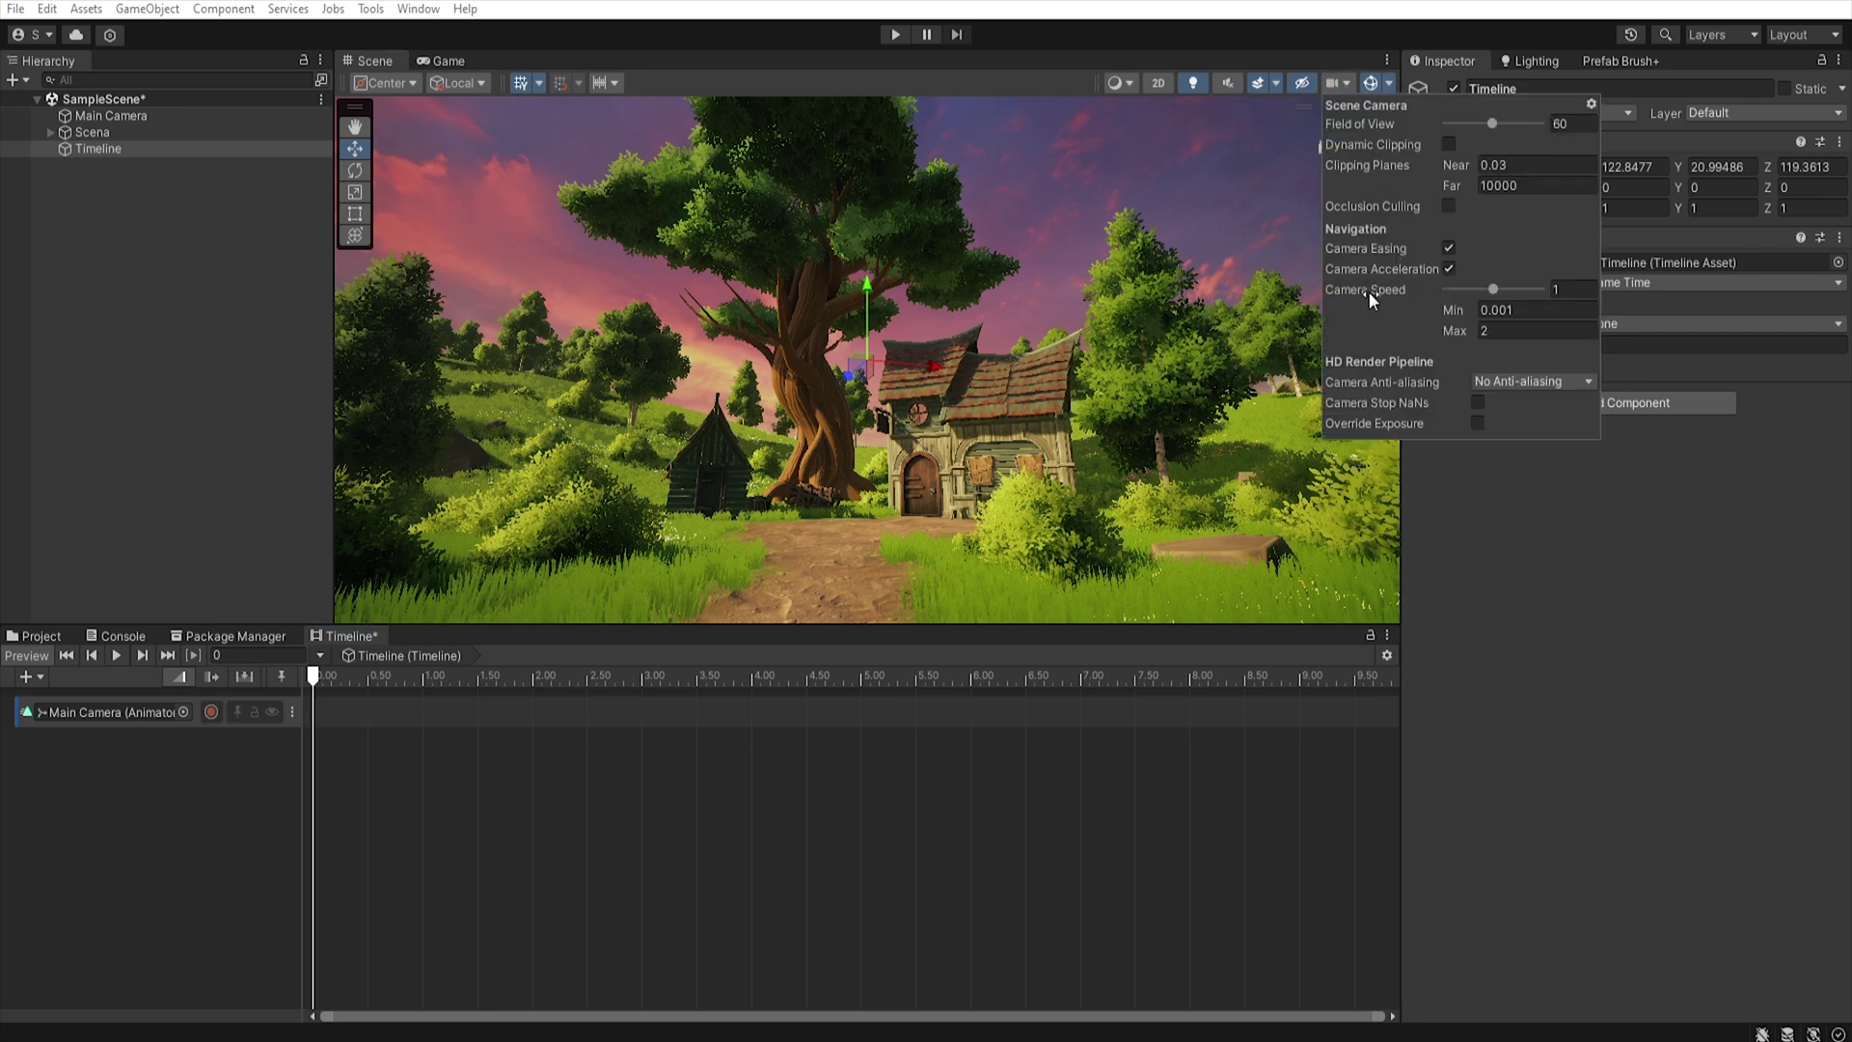
{"action": "left_click_drag", "start_coordinate": [1498, 289], "coordinate": [1455, 291]}
{"action": "left_click", "coordinate": [131, 148]}
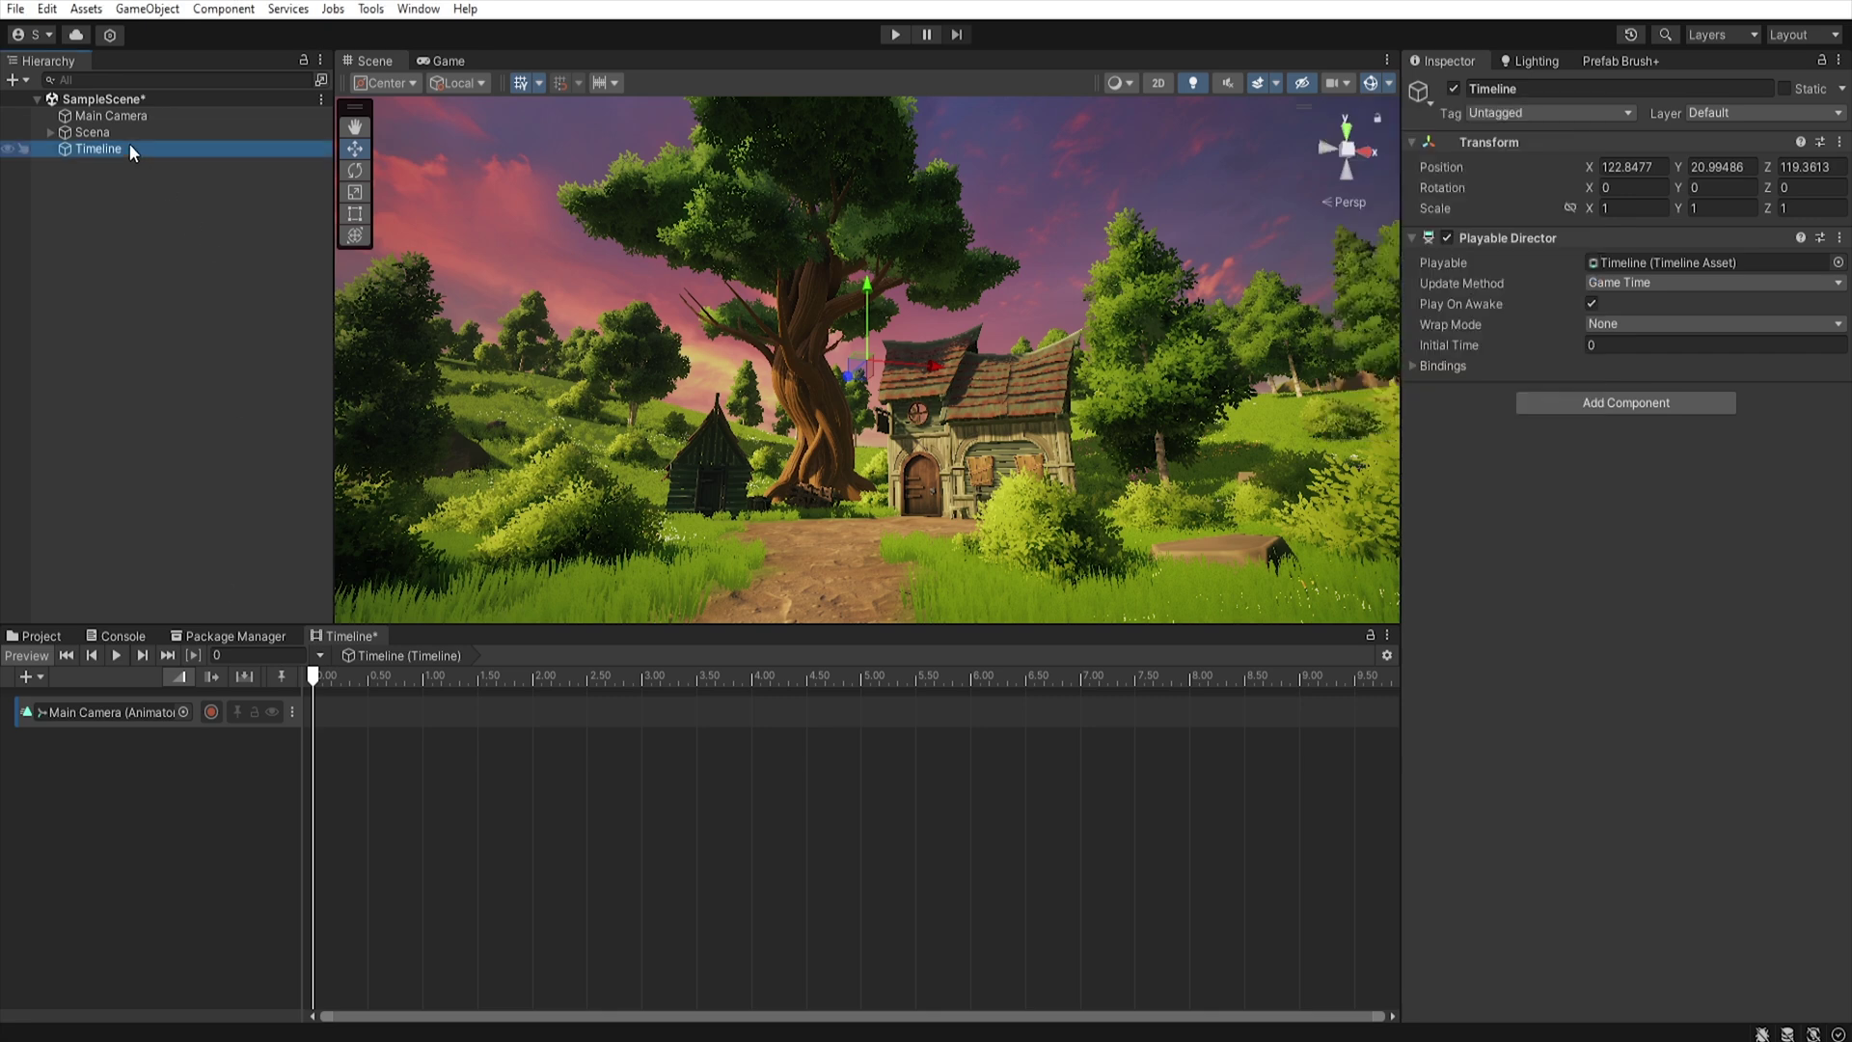
Start recording the Main Camera track and align the camera with a view near the house.
{"action": "left_click", "coordinate": [211, 712]}
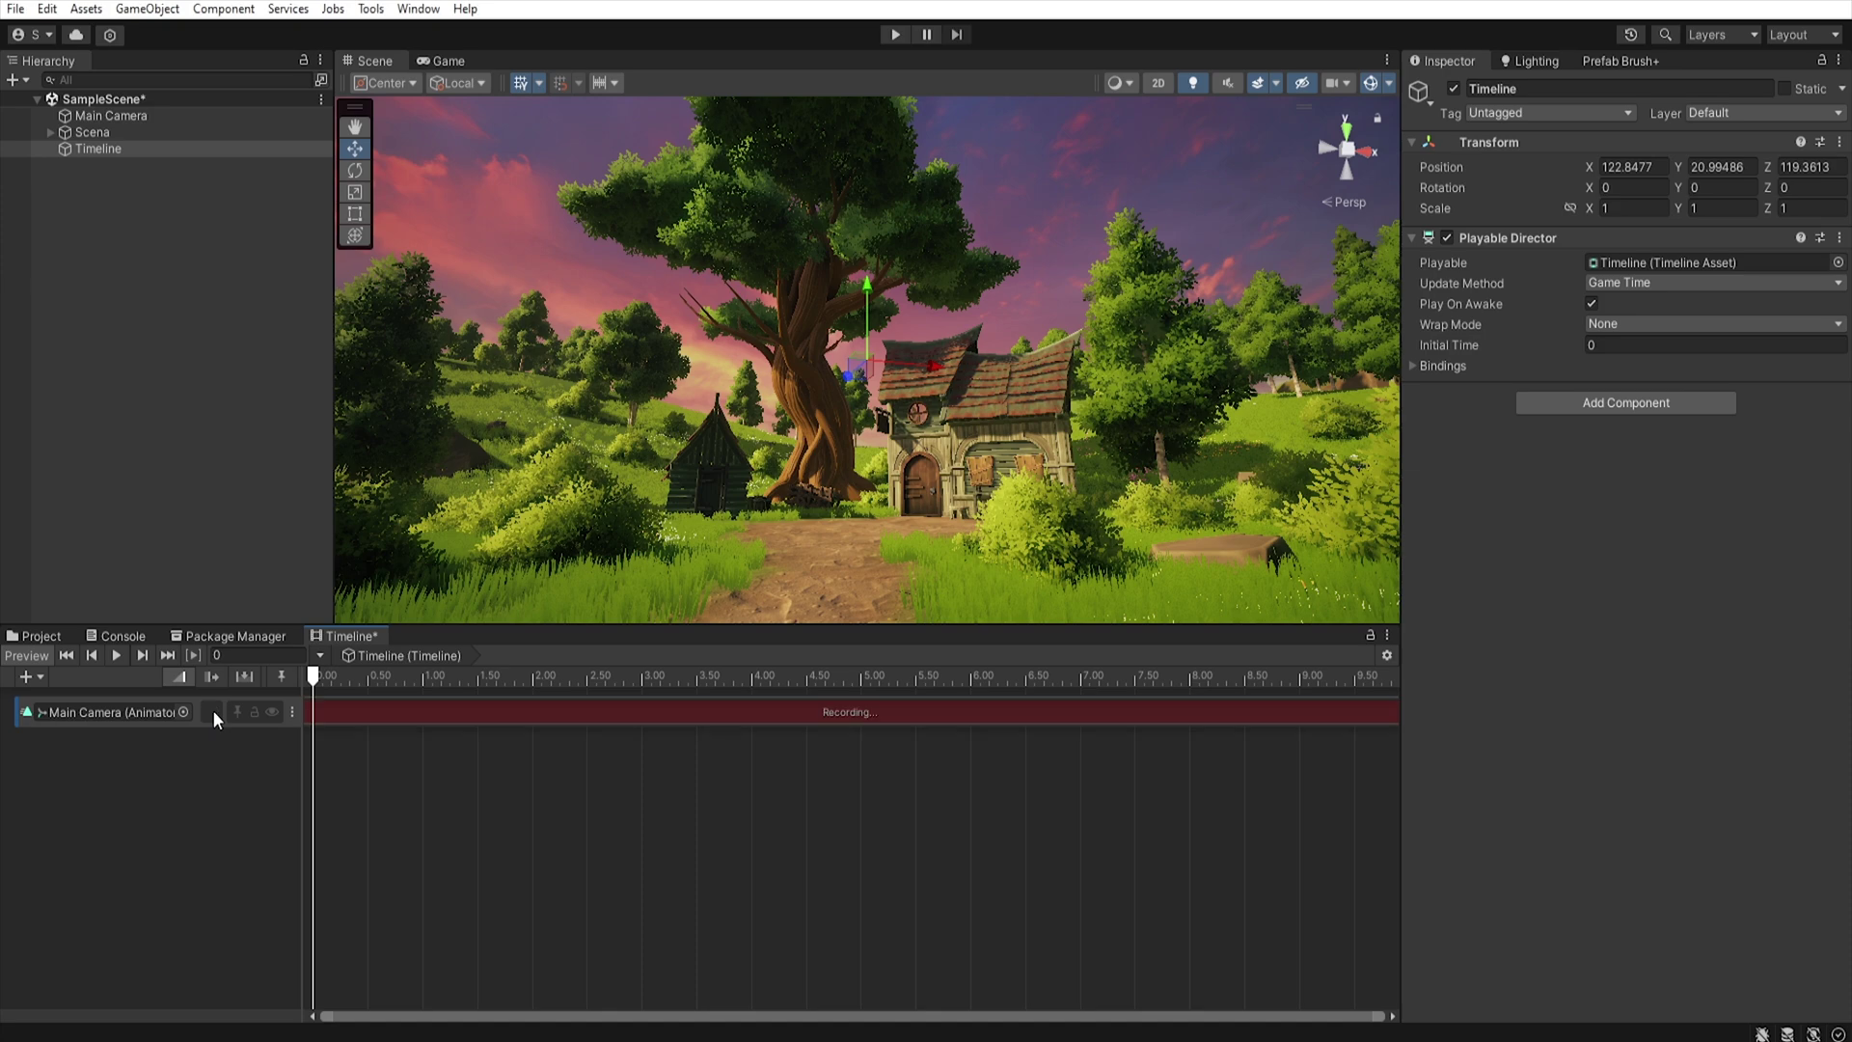
{"action": "left_click", "coordinate": [130, 116]}
{"action": "right_click_drag", "start_coordinate": [412, 417], "coordinate": [946, 473]}
{"action": "key", "text": "w"}
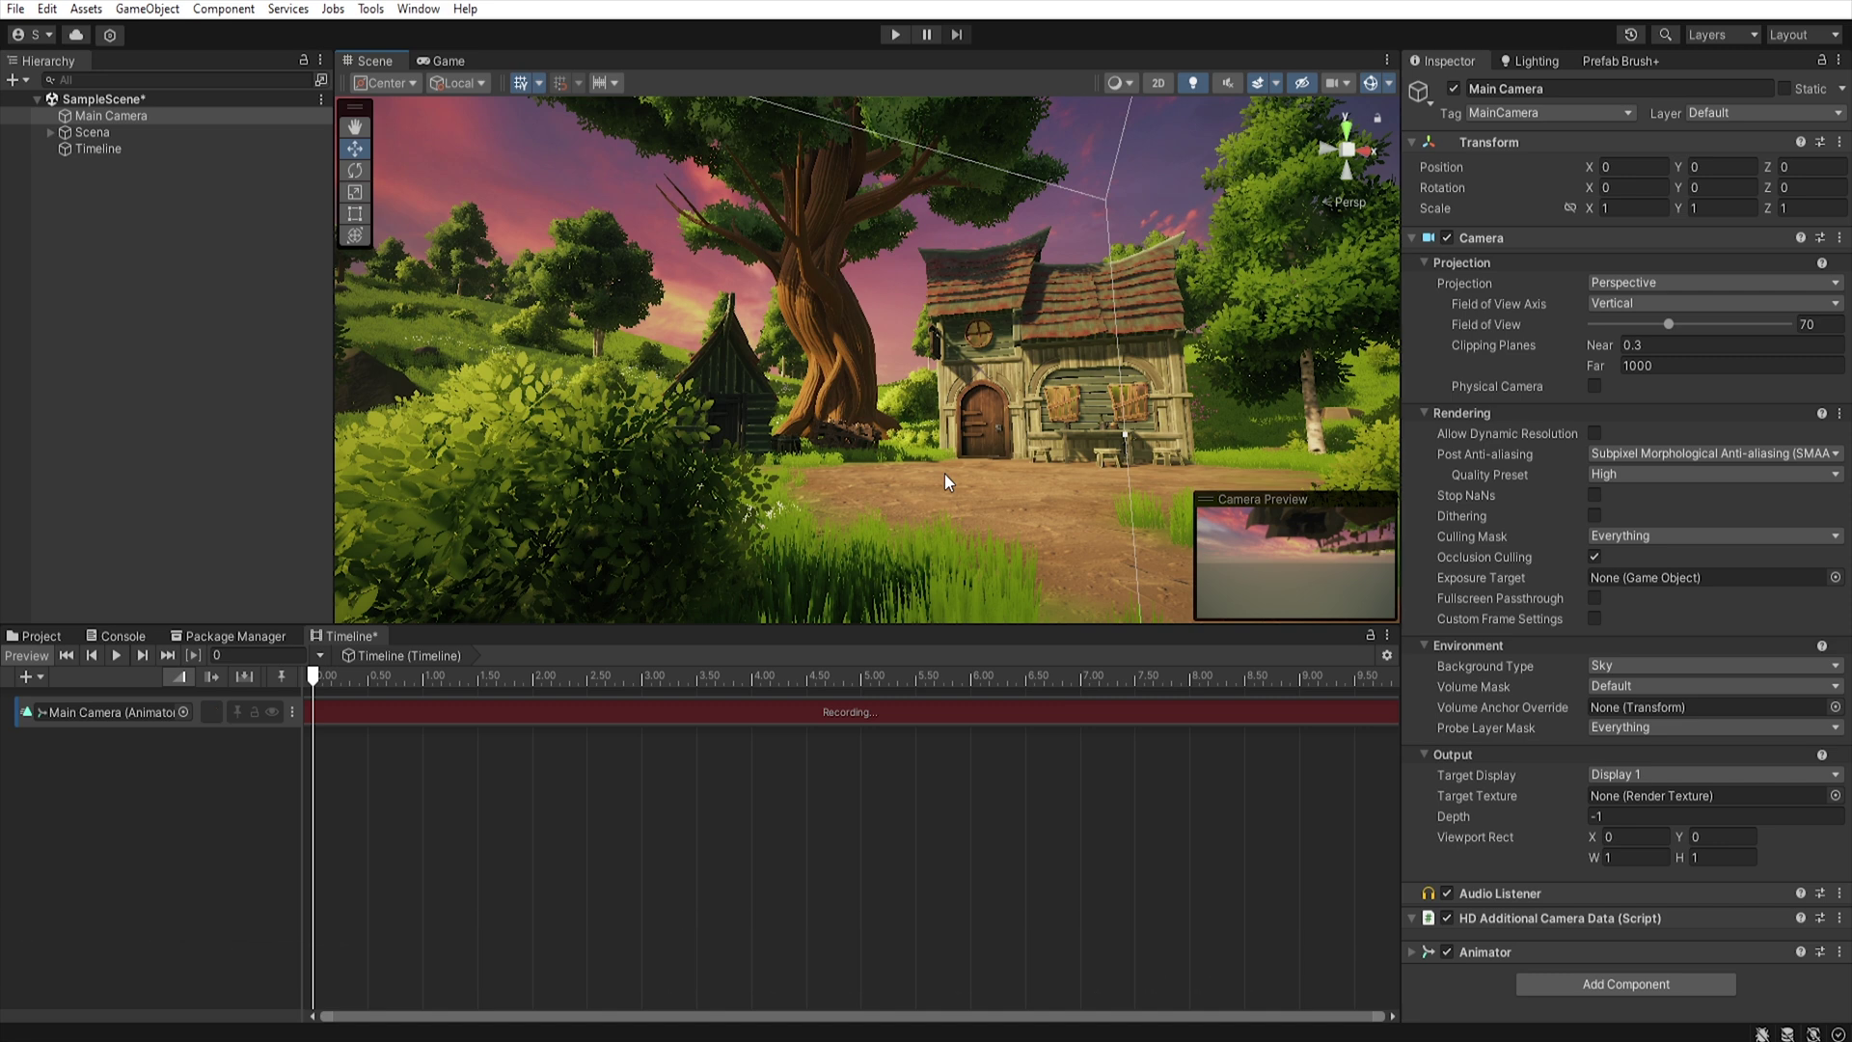
{"action": "key", "text": "ctrl+shift+f"}
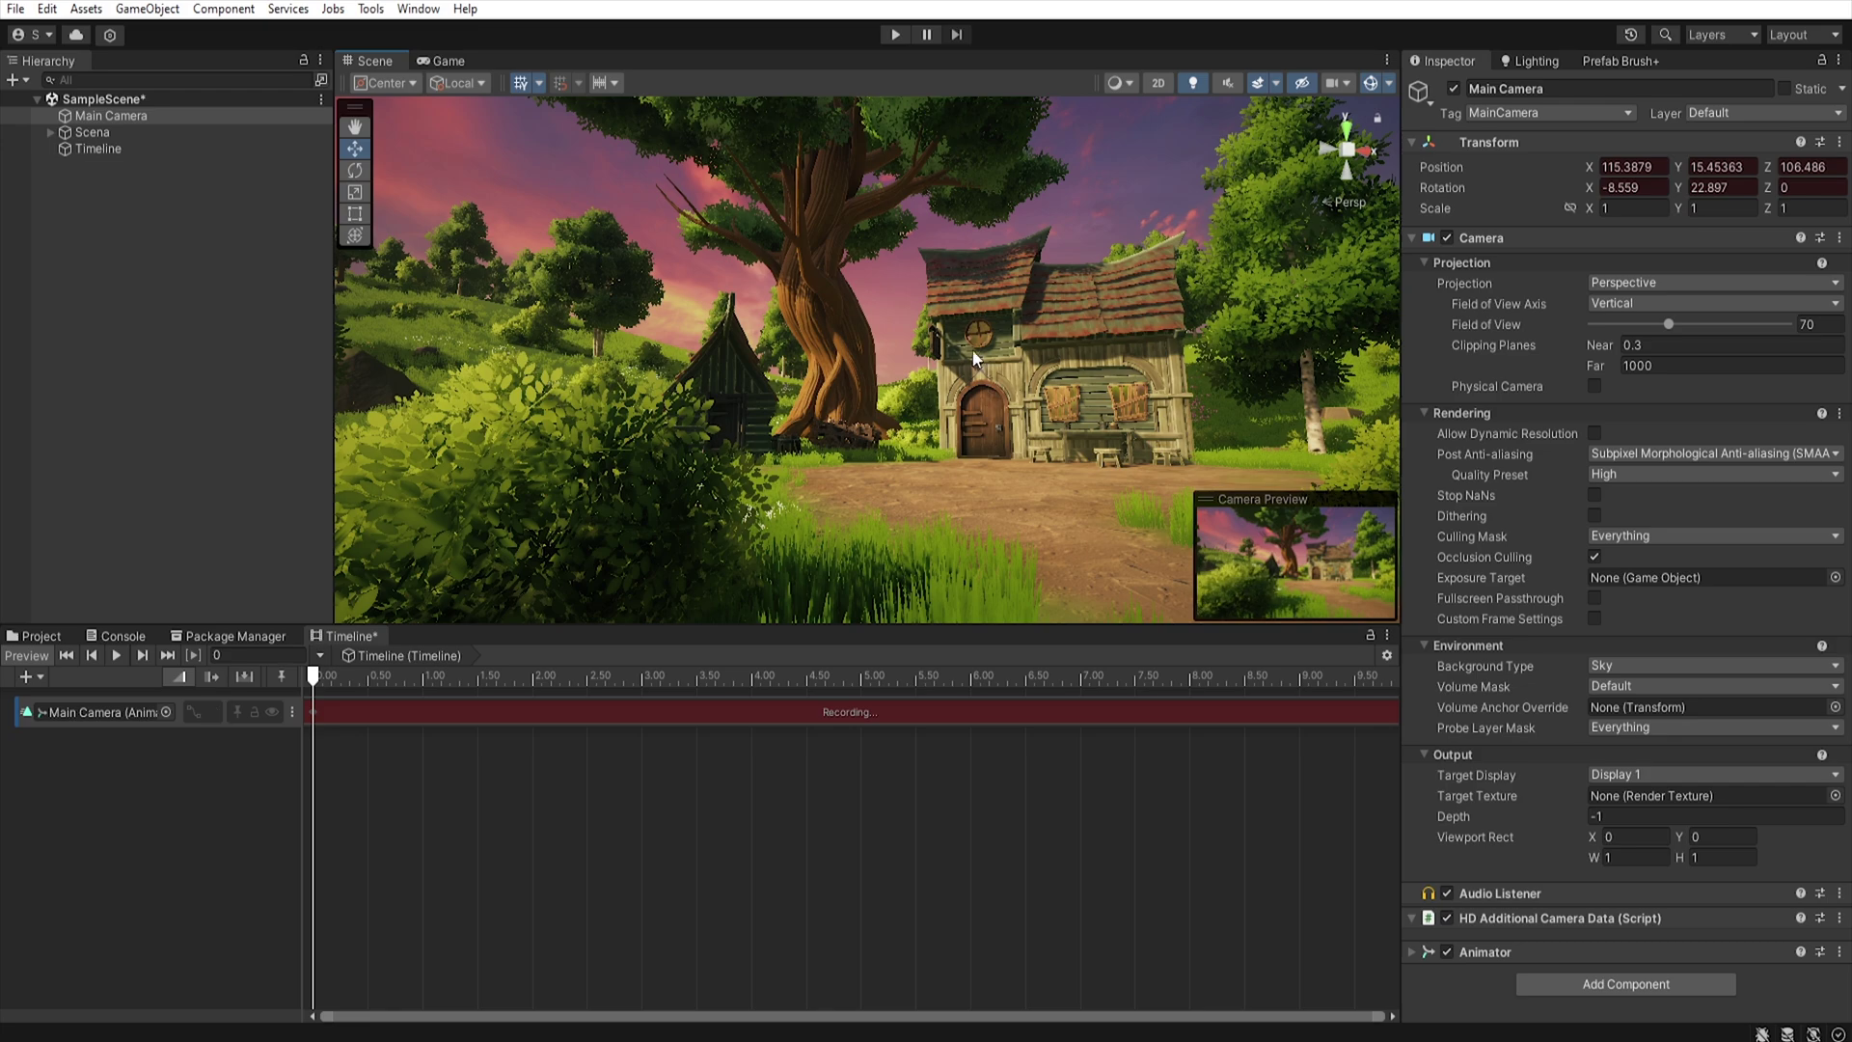
Back the view away to frame the tree and house, key the camera at 8 s, and scrub to review.
{"action": "right_click_drag", "start_coordinate": [959, 386], "coordinate": [850, 413]}
{"action": "key", "text": "s"}
{"action": "key", "text": "d"}
{"action": "key", "text": "s"}
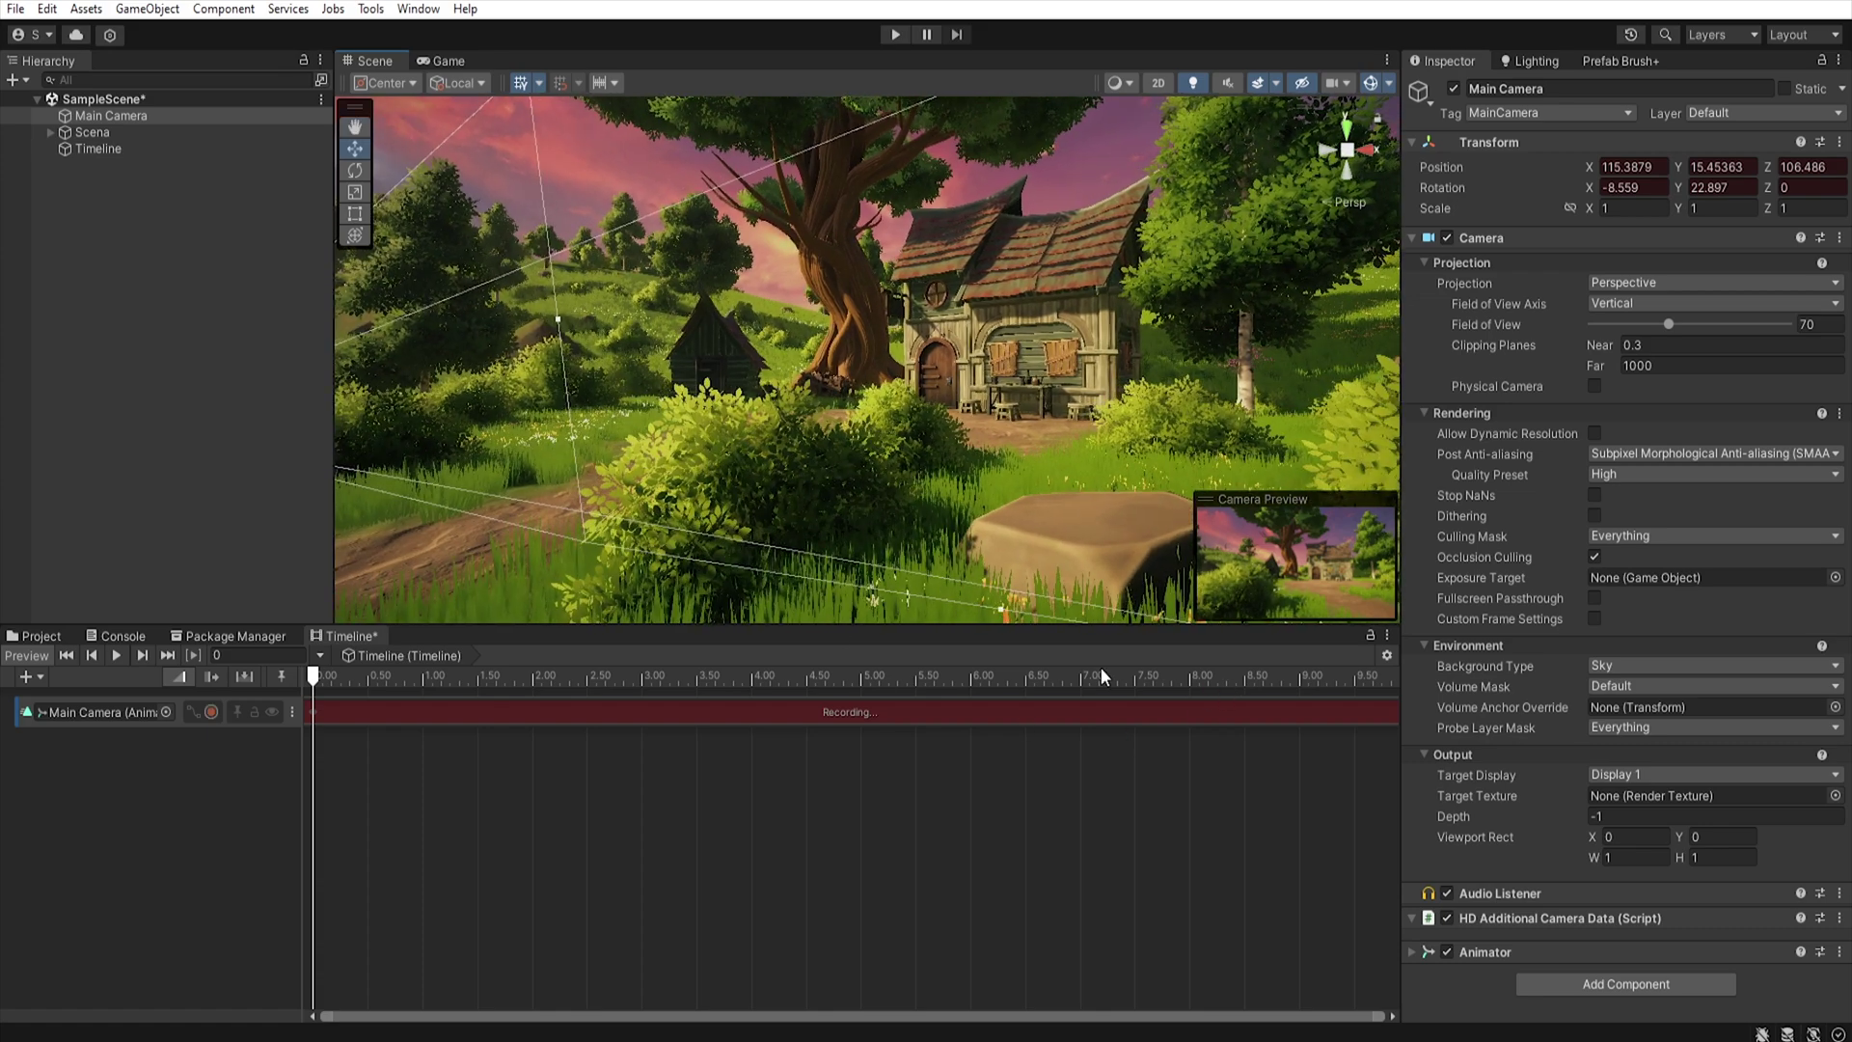
{"action": "left_click", "coordinate": [1191, 677]}
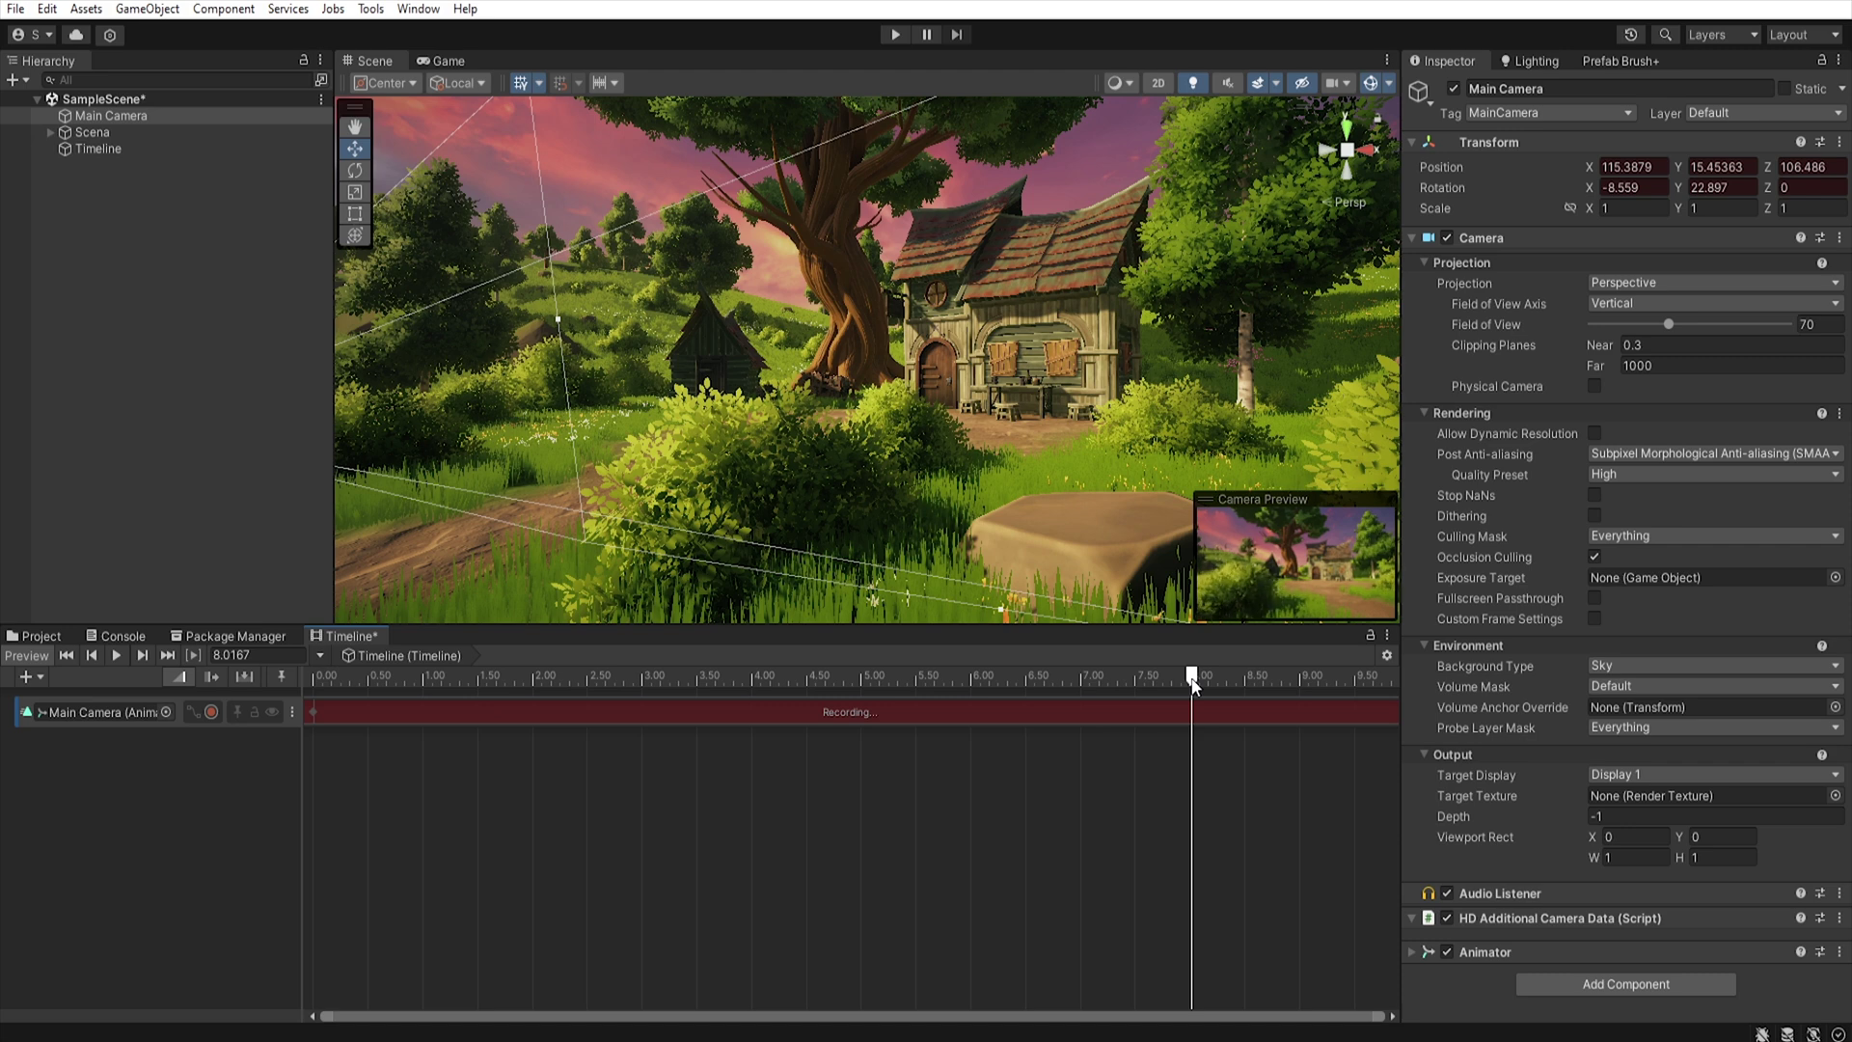
{"action": "key", "text": "ctrl+shift+f"}
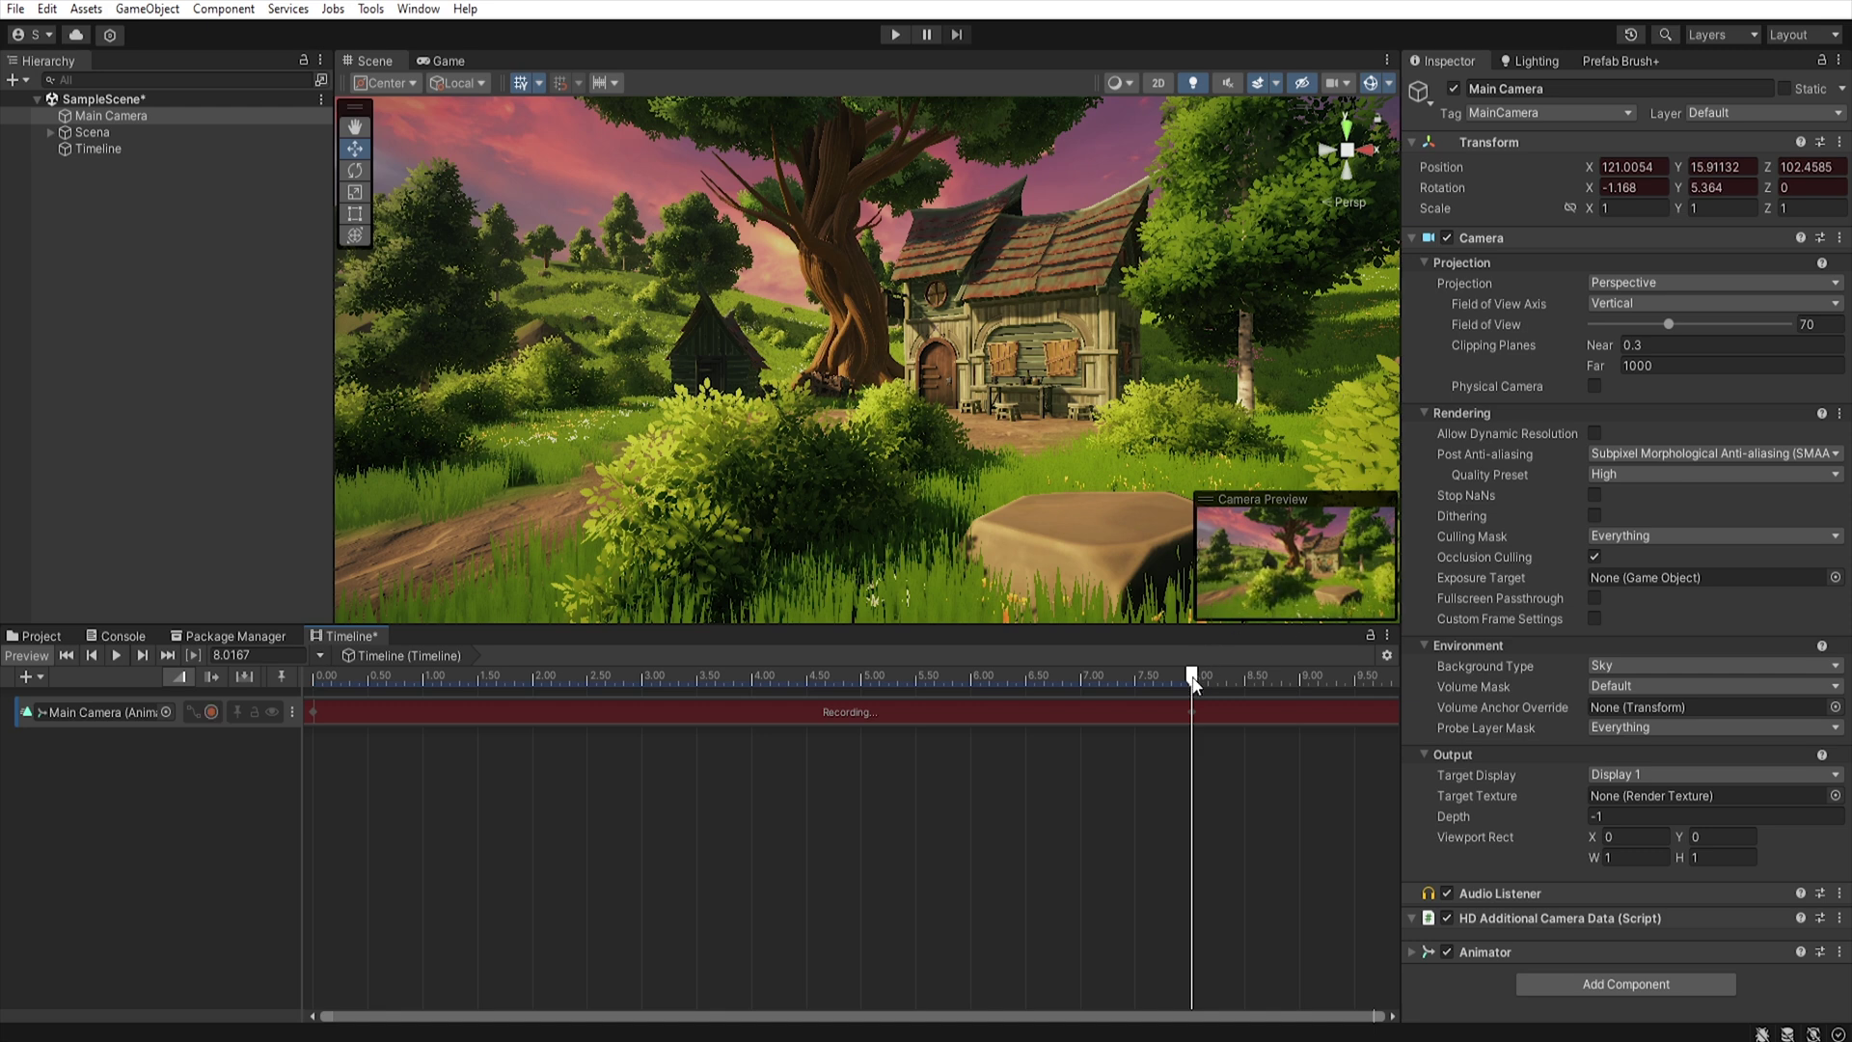
{"action": "mouse_move", "coordinate": [1193, 675]}
{"action": "left_mouse_down"}
{"action": "mouse_move", "coordinate": [321, 716]}
{"action": "mouse_move", "coordinate": [1190, 691]}
{"action": "left_mouse_up"}
Stop recording and convert the Main Camera track's recording into a clip.
{"action": "left_click", "coordinate": [214, 712]}
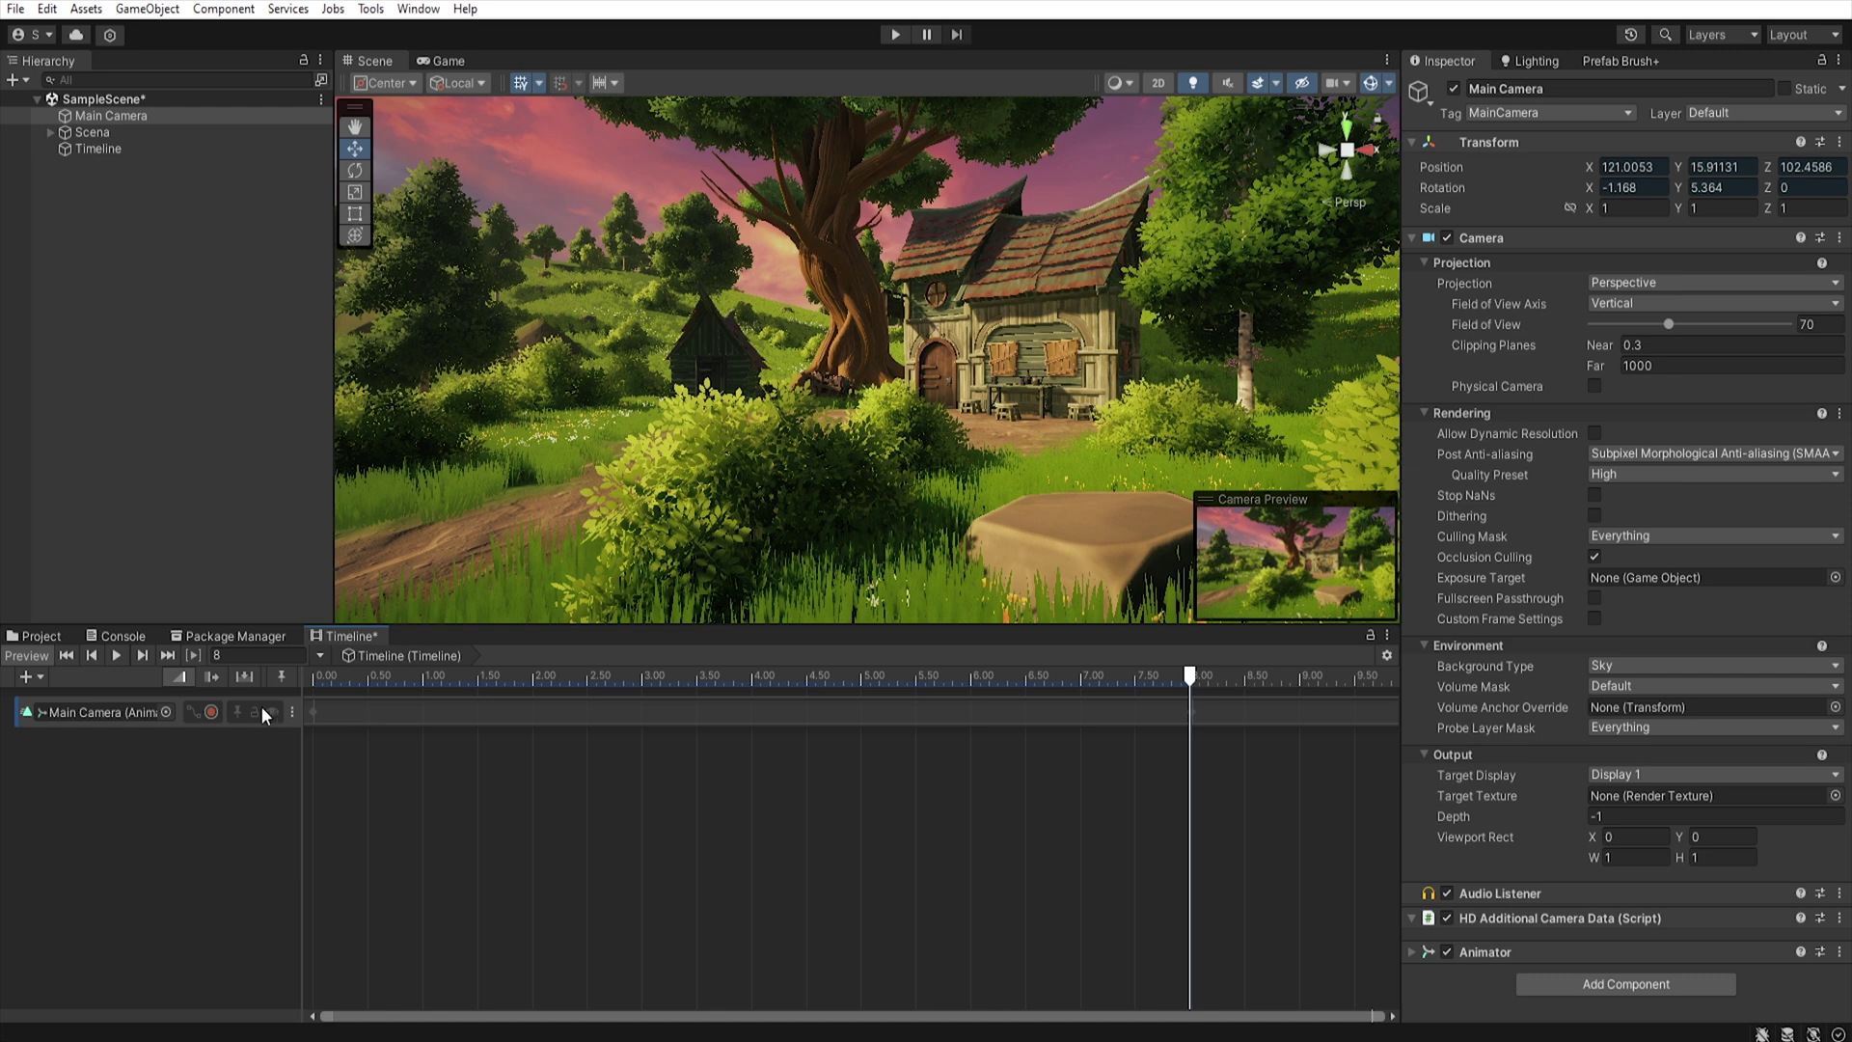
{"action": "right_click", "coordinate": [633, 714]}
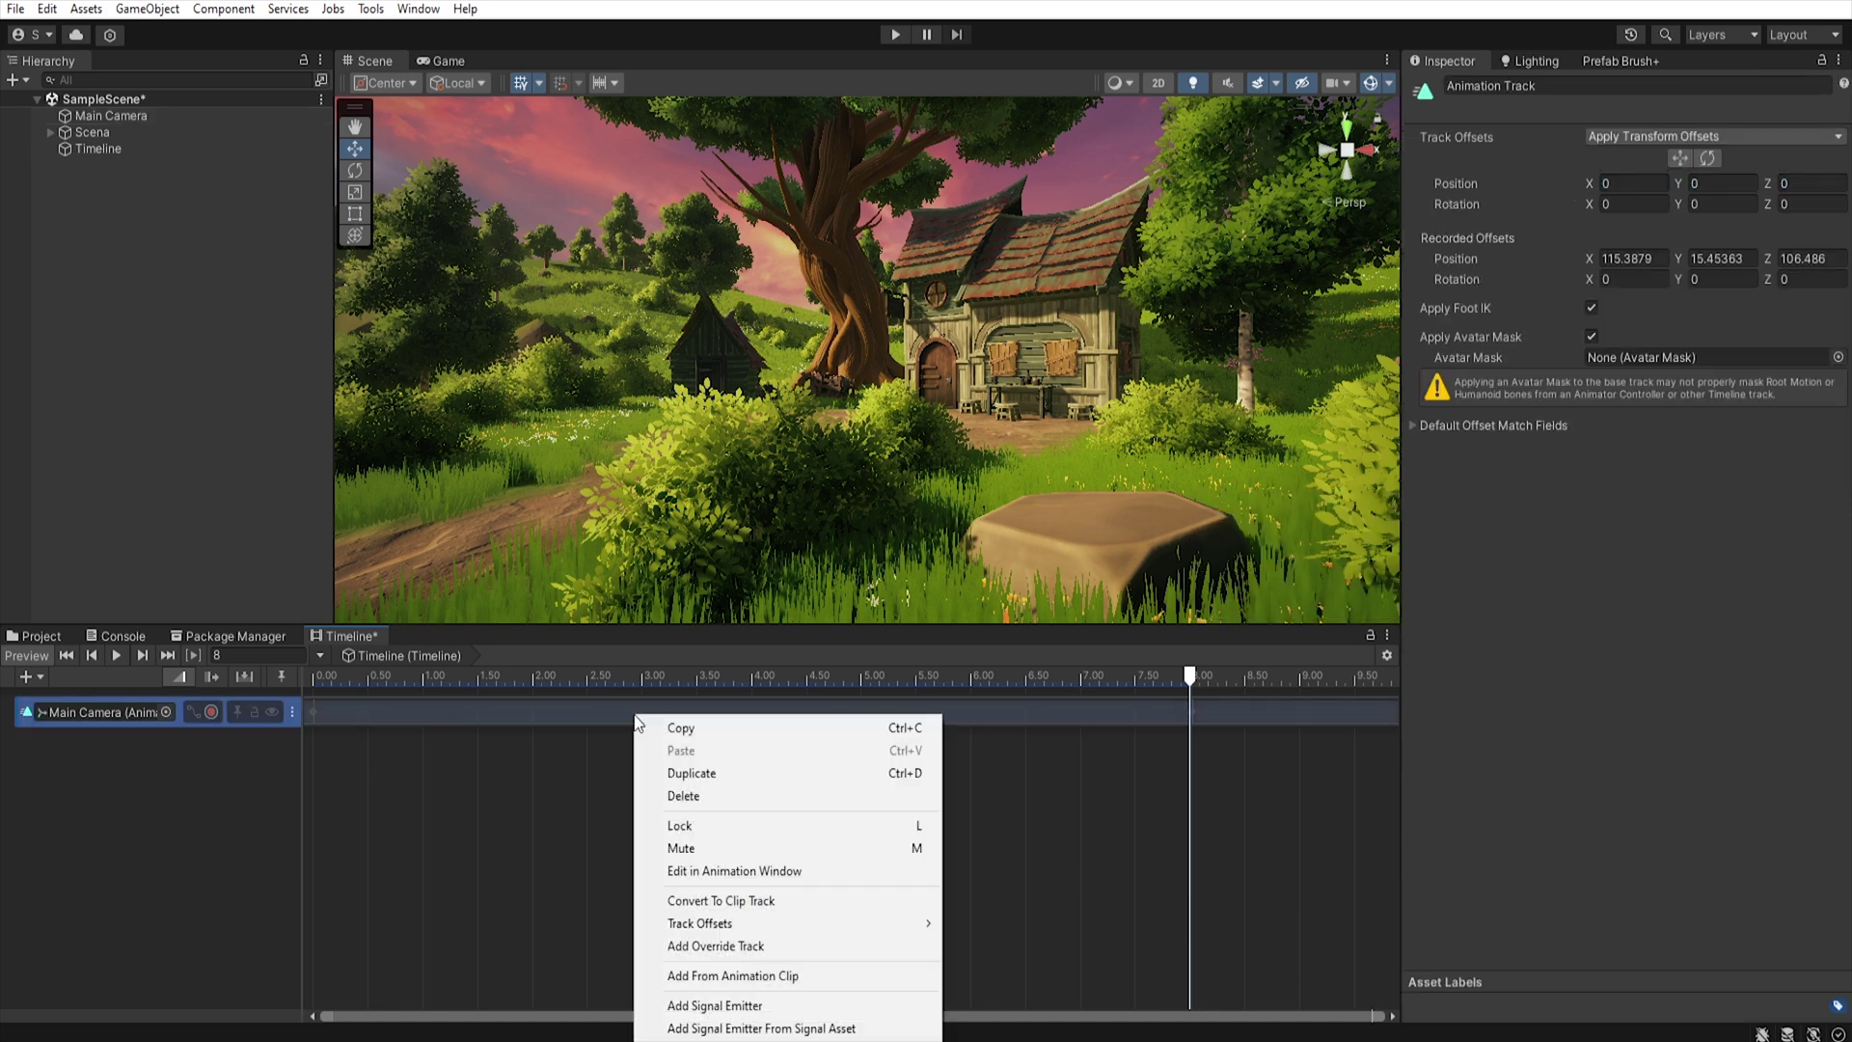
{"action": "left_click", "coordinate": [779, 901]}
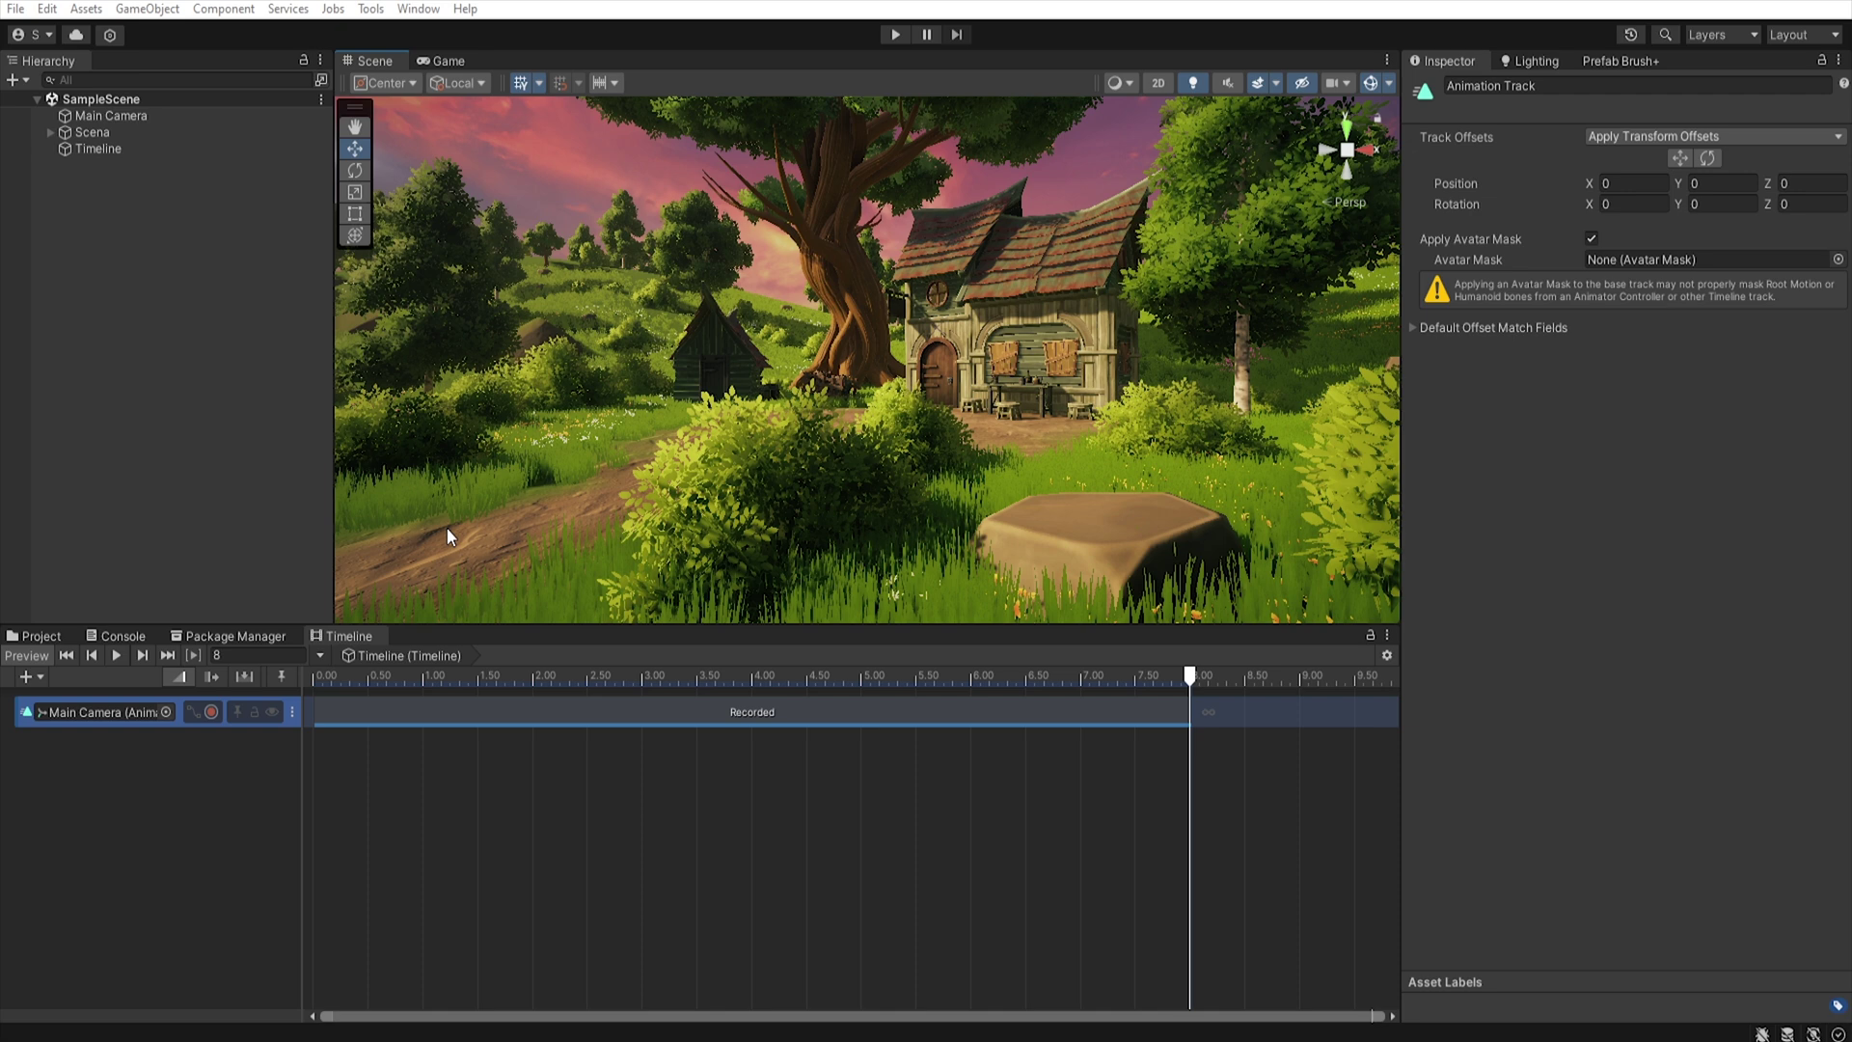
Add a second Animation Track bound to Main Camera and return the playhead to 0.
{"action": "left_click", "coordinate": [41, 677]}
{"action": "left_click", "coordinate": [102, 754]}
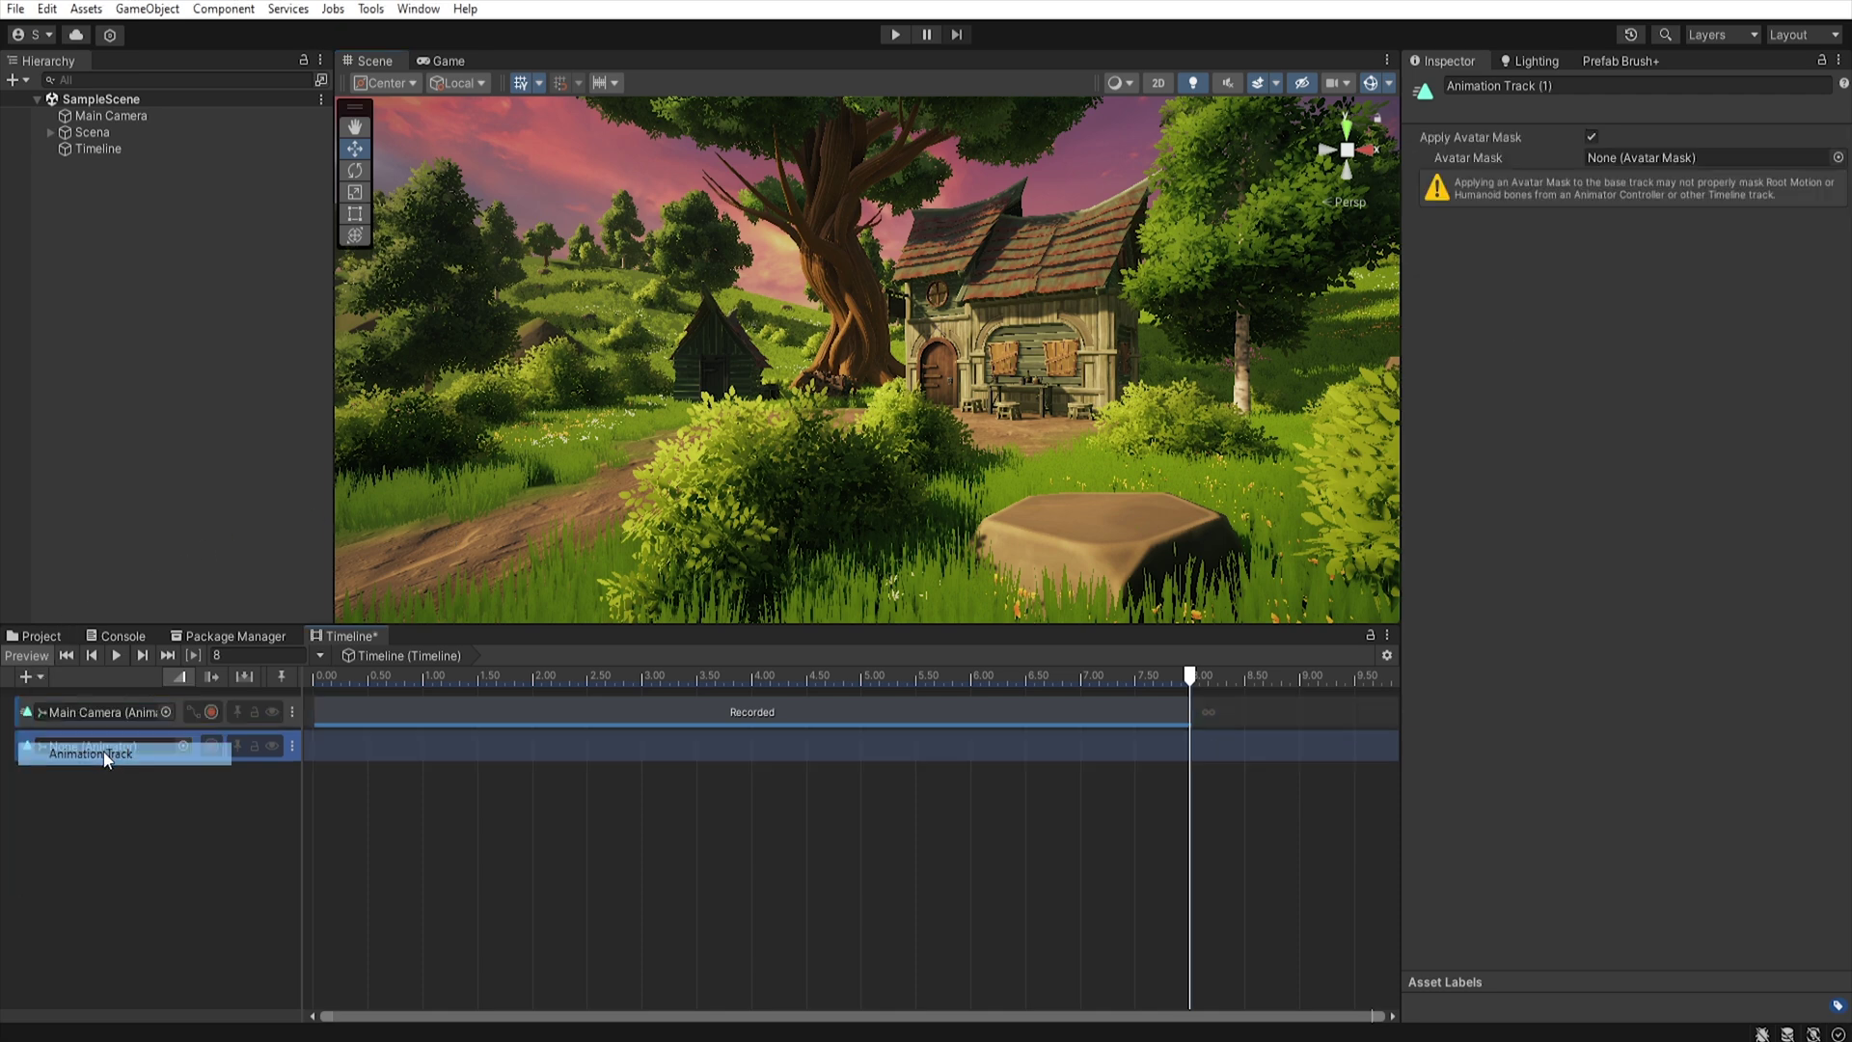
{"action": "left_click_drag", "start_coordinate": [103, 114], "coordinate": [104, 745]}
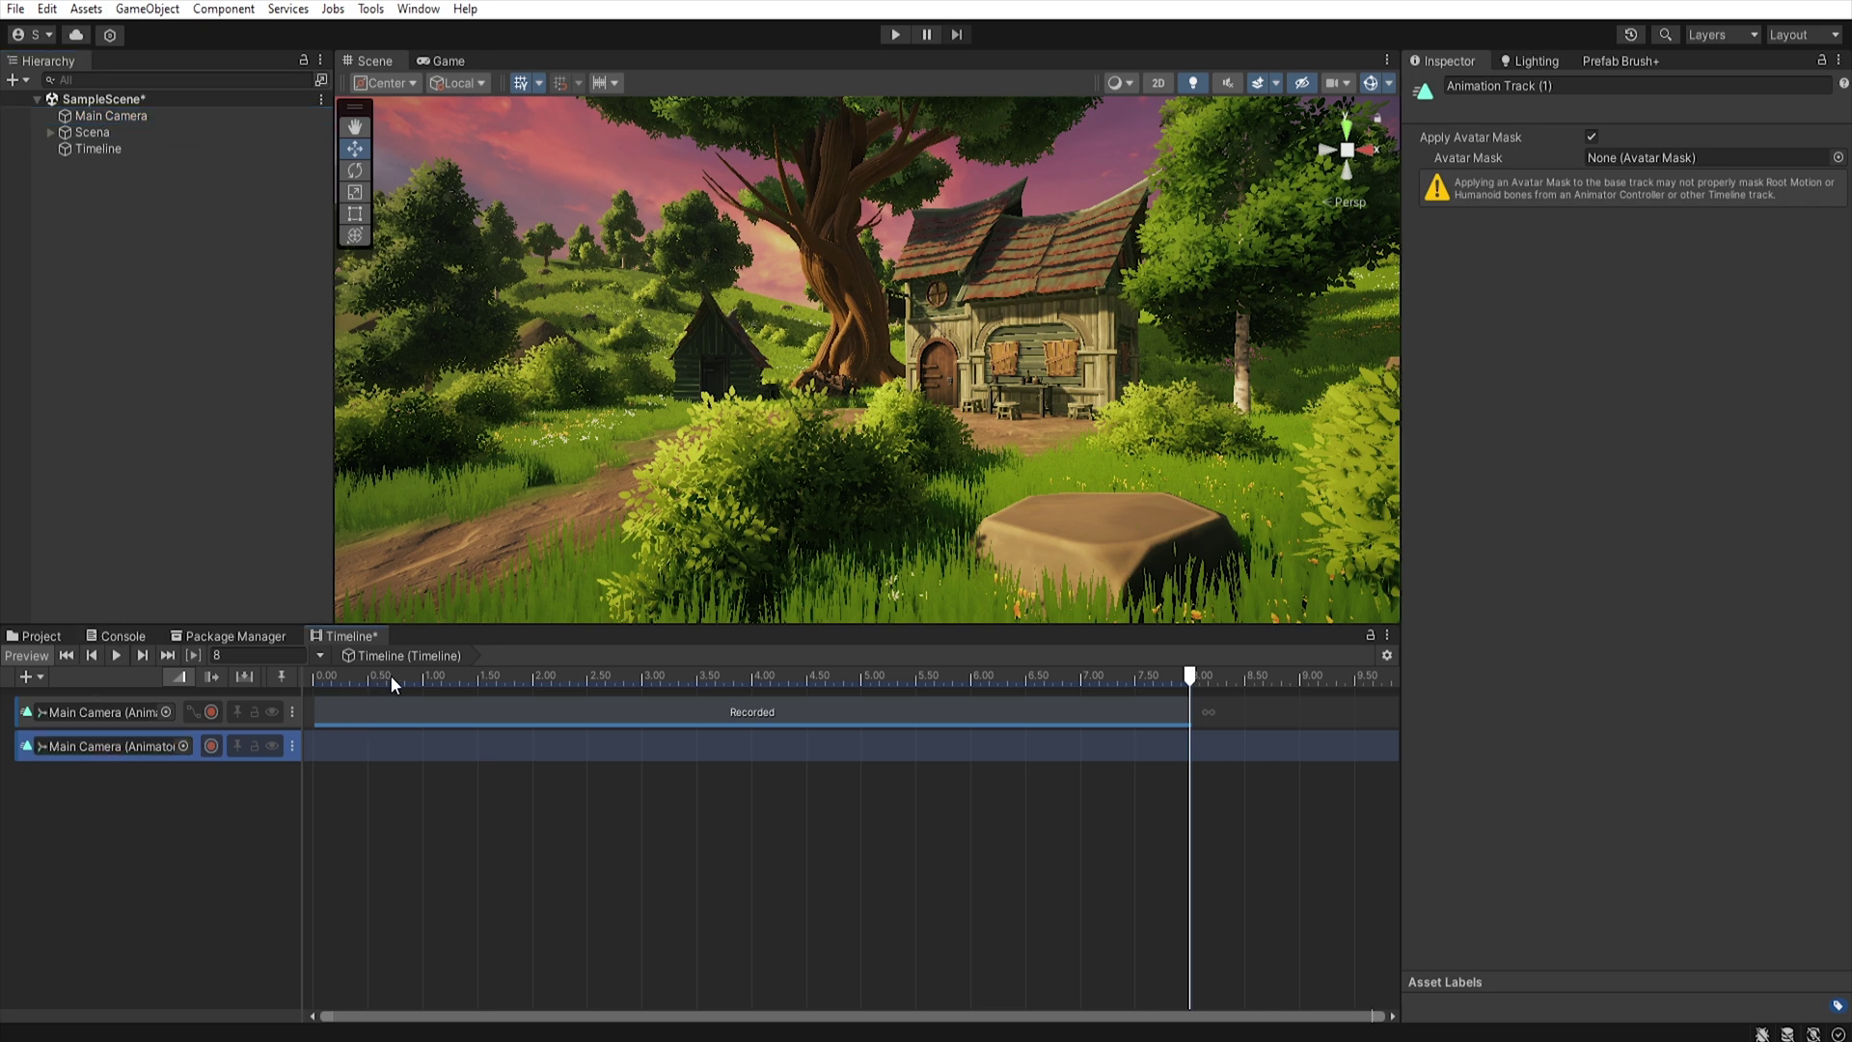
{"action": "left_click_drag", "start_coordinate": [391, 675], "coordinate": [313, 675]}
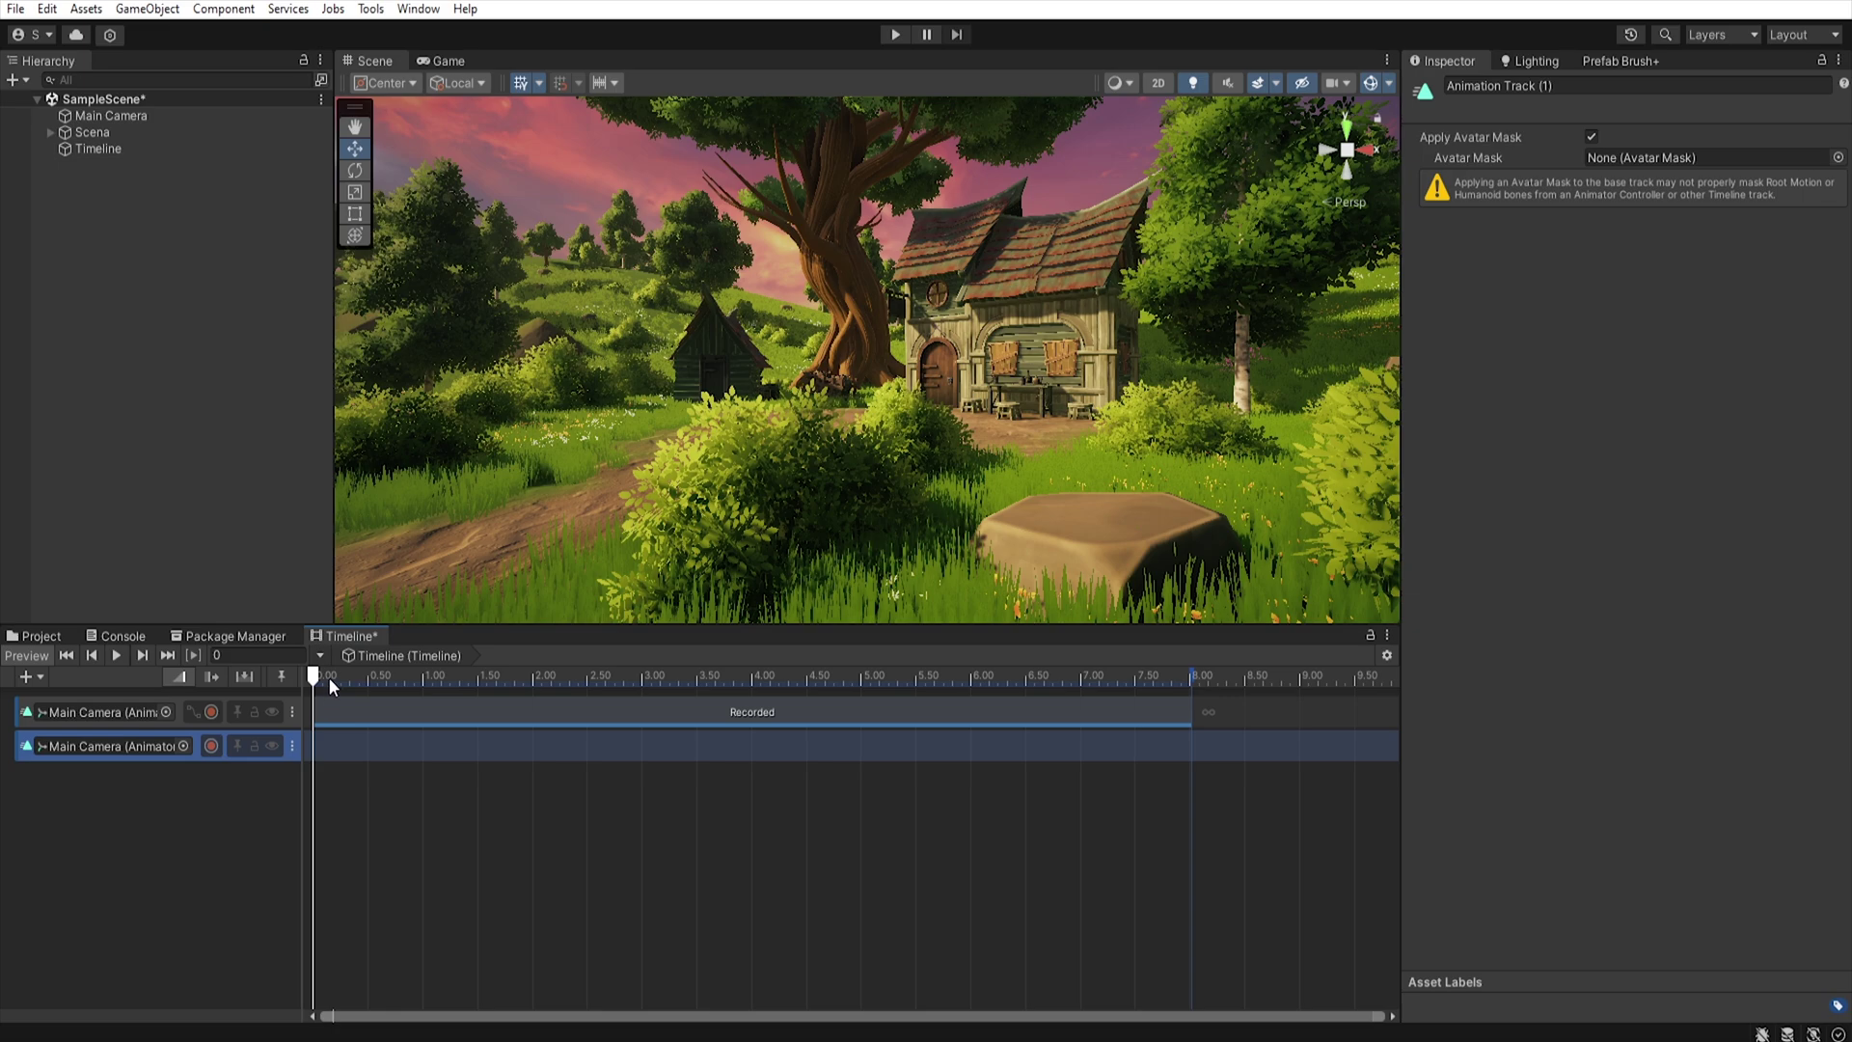
{"action": "right_click_drag", "start_coordinate": [578, 429], "coordinate": [917, 796]}
{"action": "key", "text": "w"}
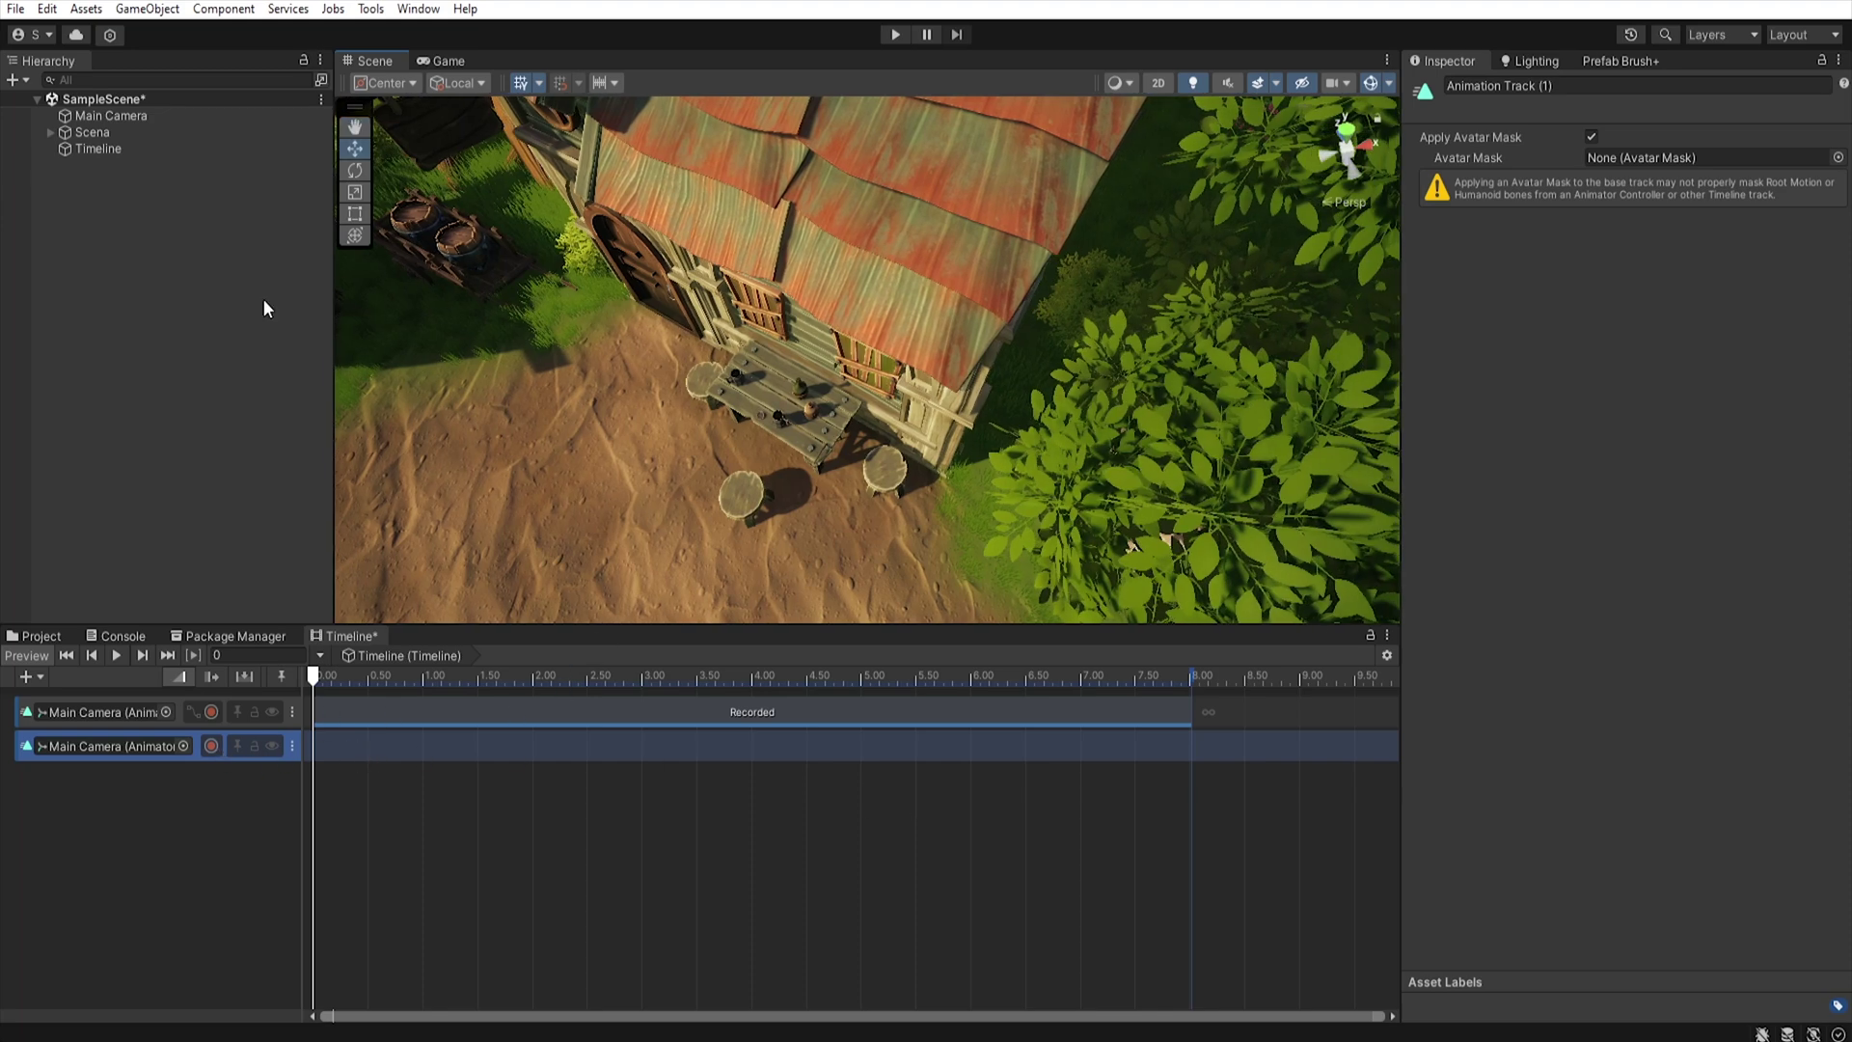
Record a second camera shot of the house on the second track, keyed at 0 and 8 s.
{"action": "left_click", "coordinate": [210, 746]}
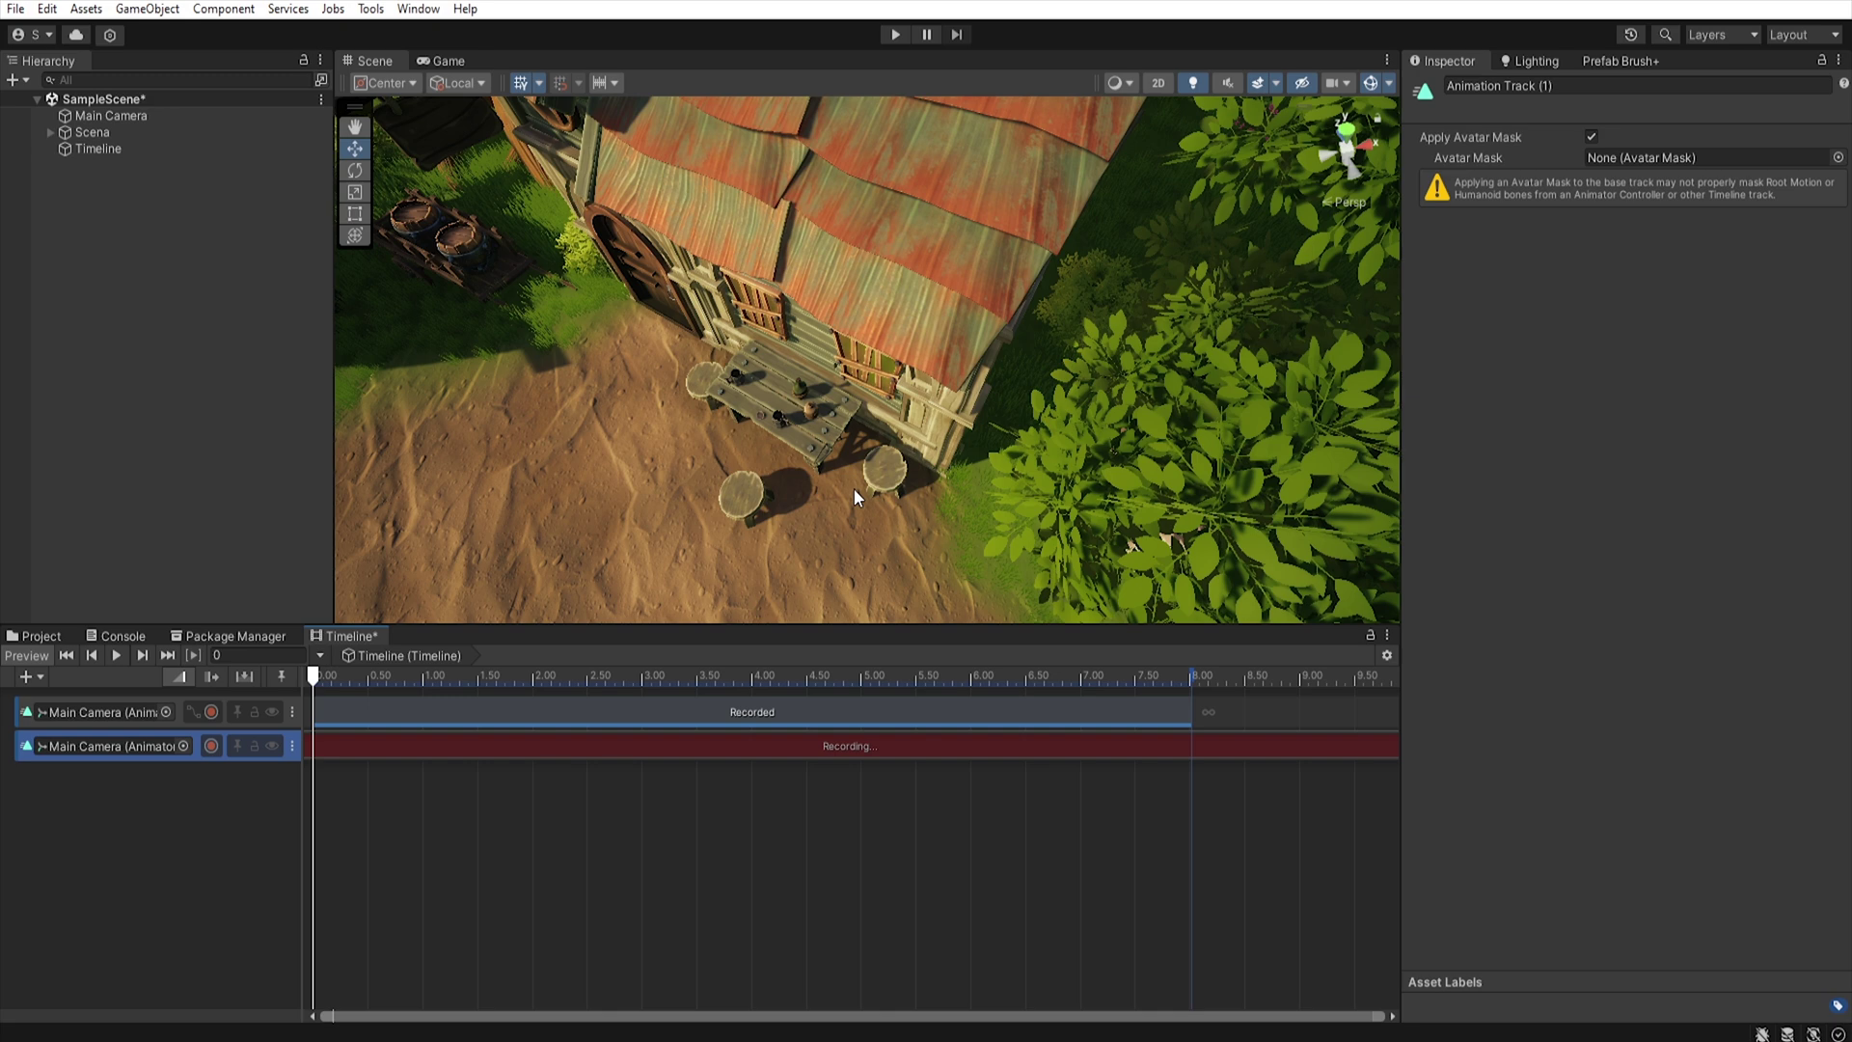
{"action": "left_click", "coordinate": [165, 116]}
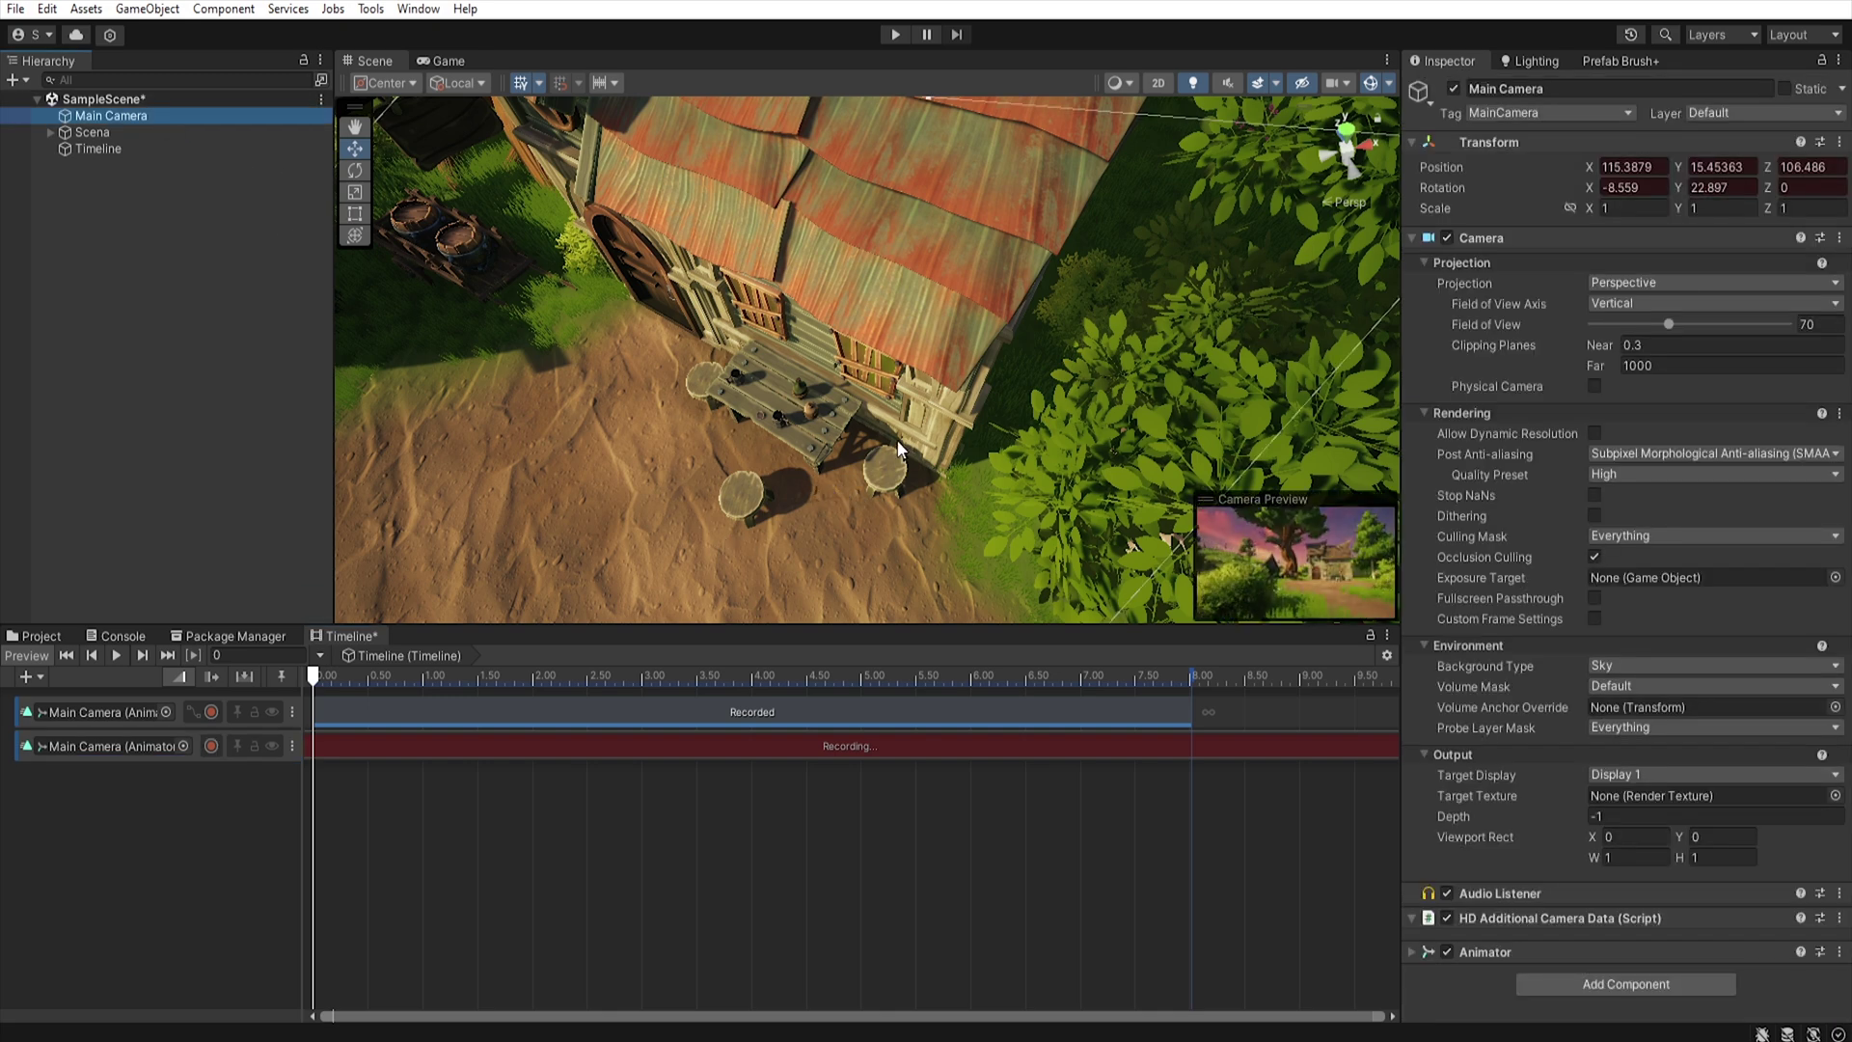
{"action": "key", "text": "ctrl+shift+f"}
{"action": "right_click_drag", "start_coordinate": [941, 449], "coordinate": [826, 629]}
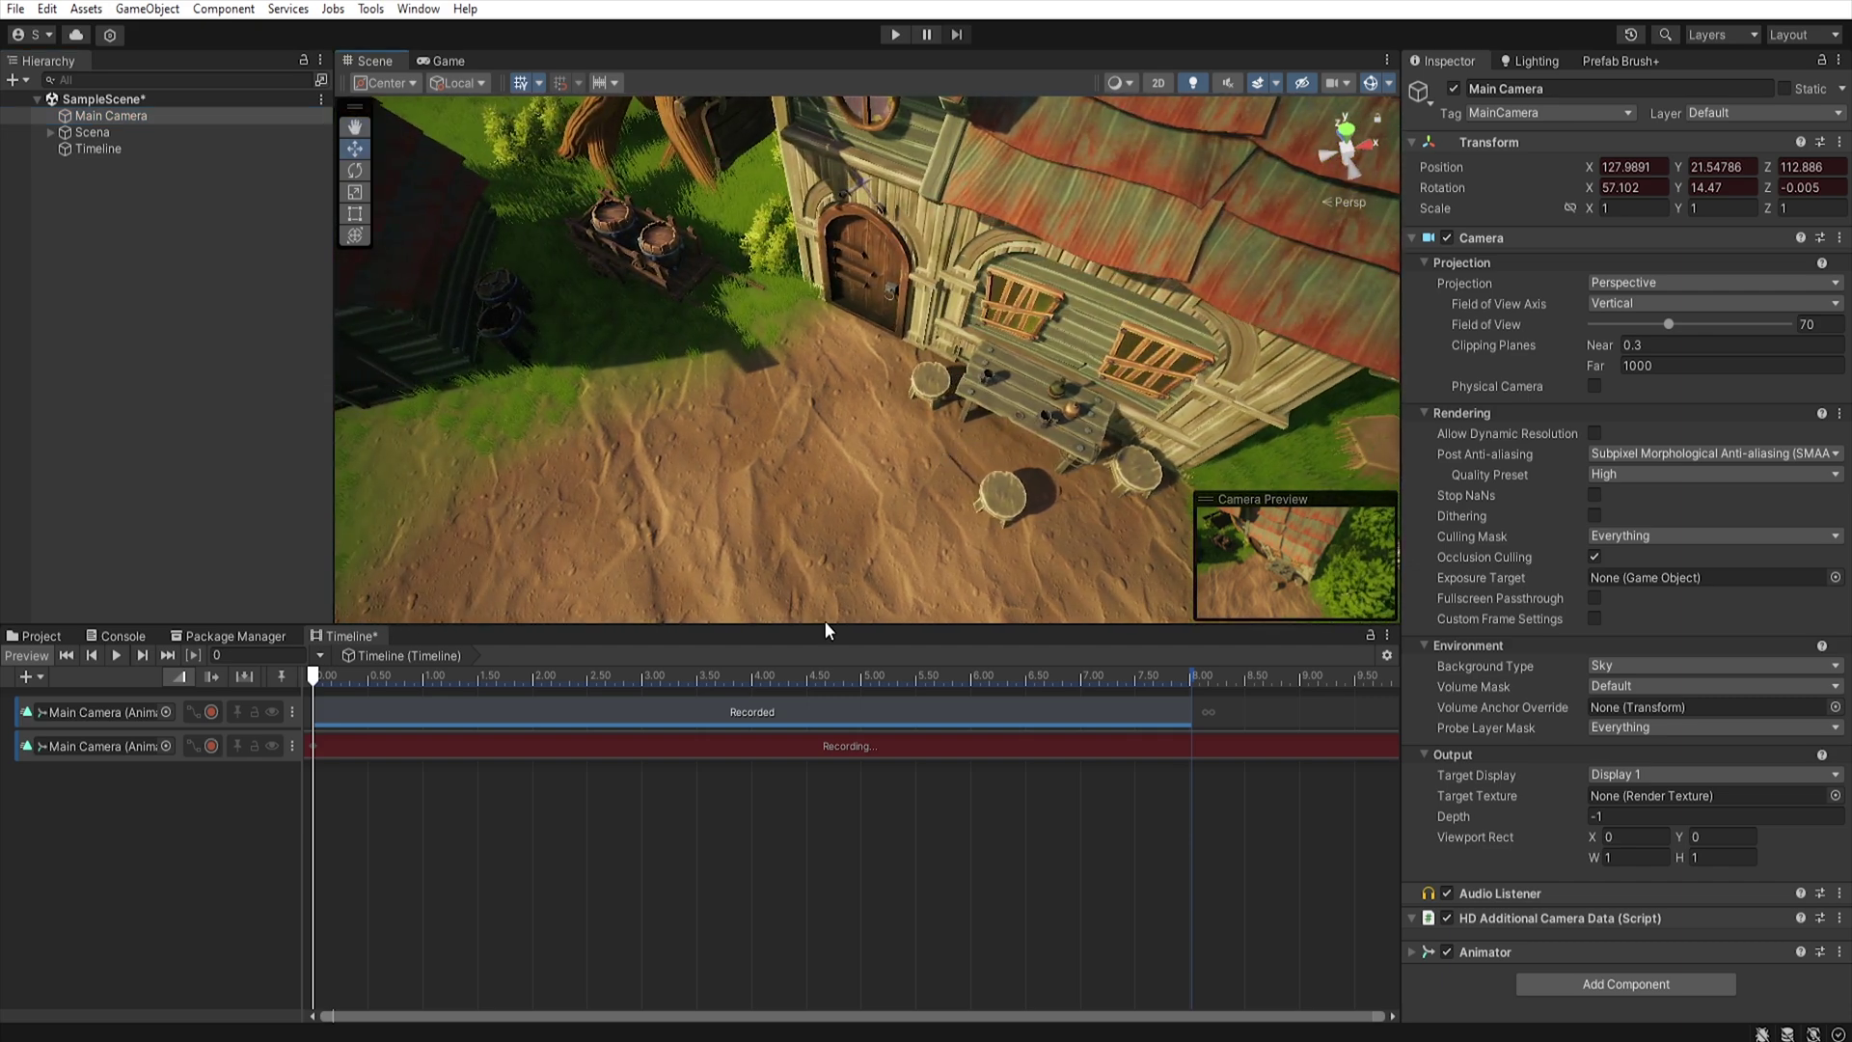
{"action": "left_click", "coordinate": [1189, 678]}
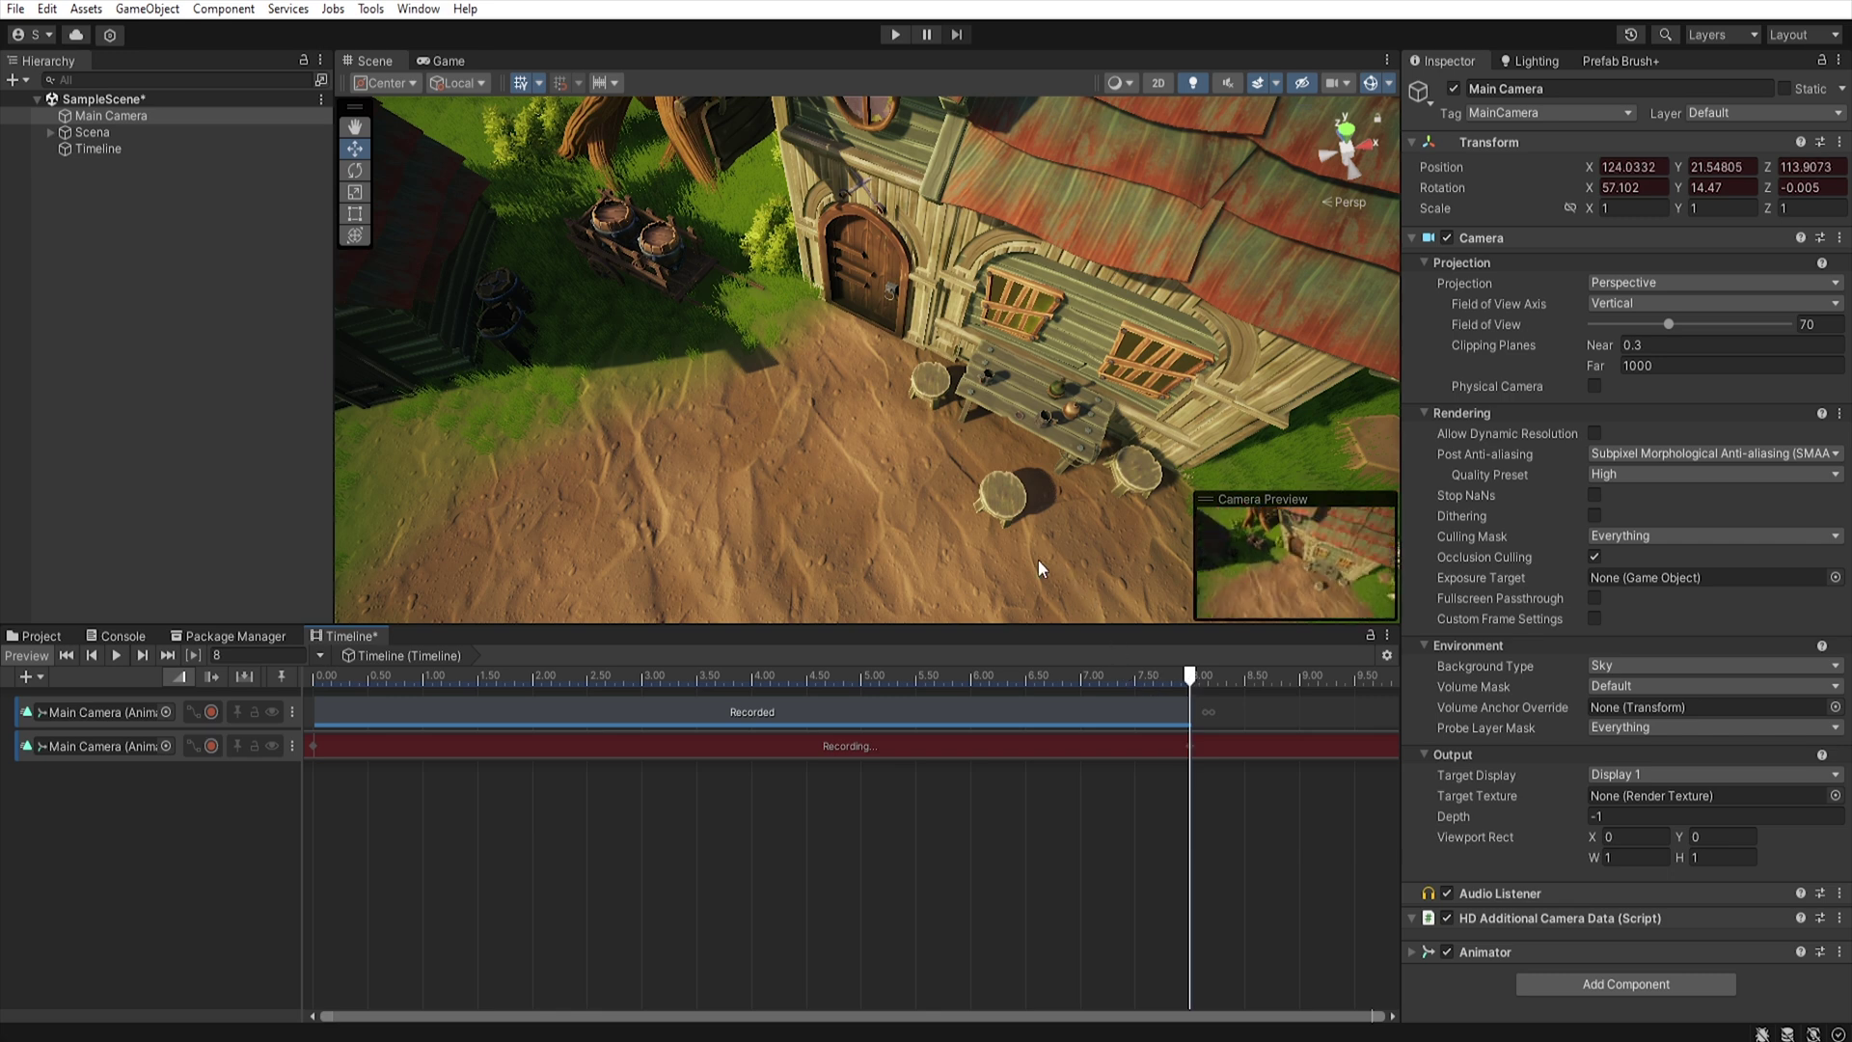
{"action": "left_click", "coordinate": [211, 746]}
Convert it into the Recorded (1) clip and place it on the first track at 8.2 s.
{"action": "right_click", "coordinate": [569, 752]}
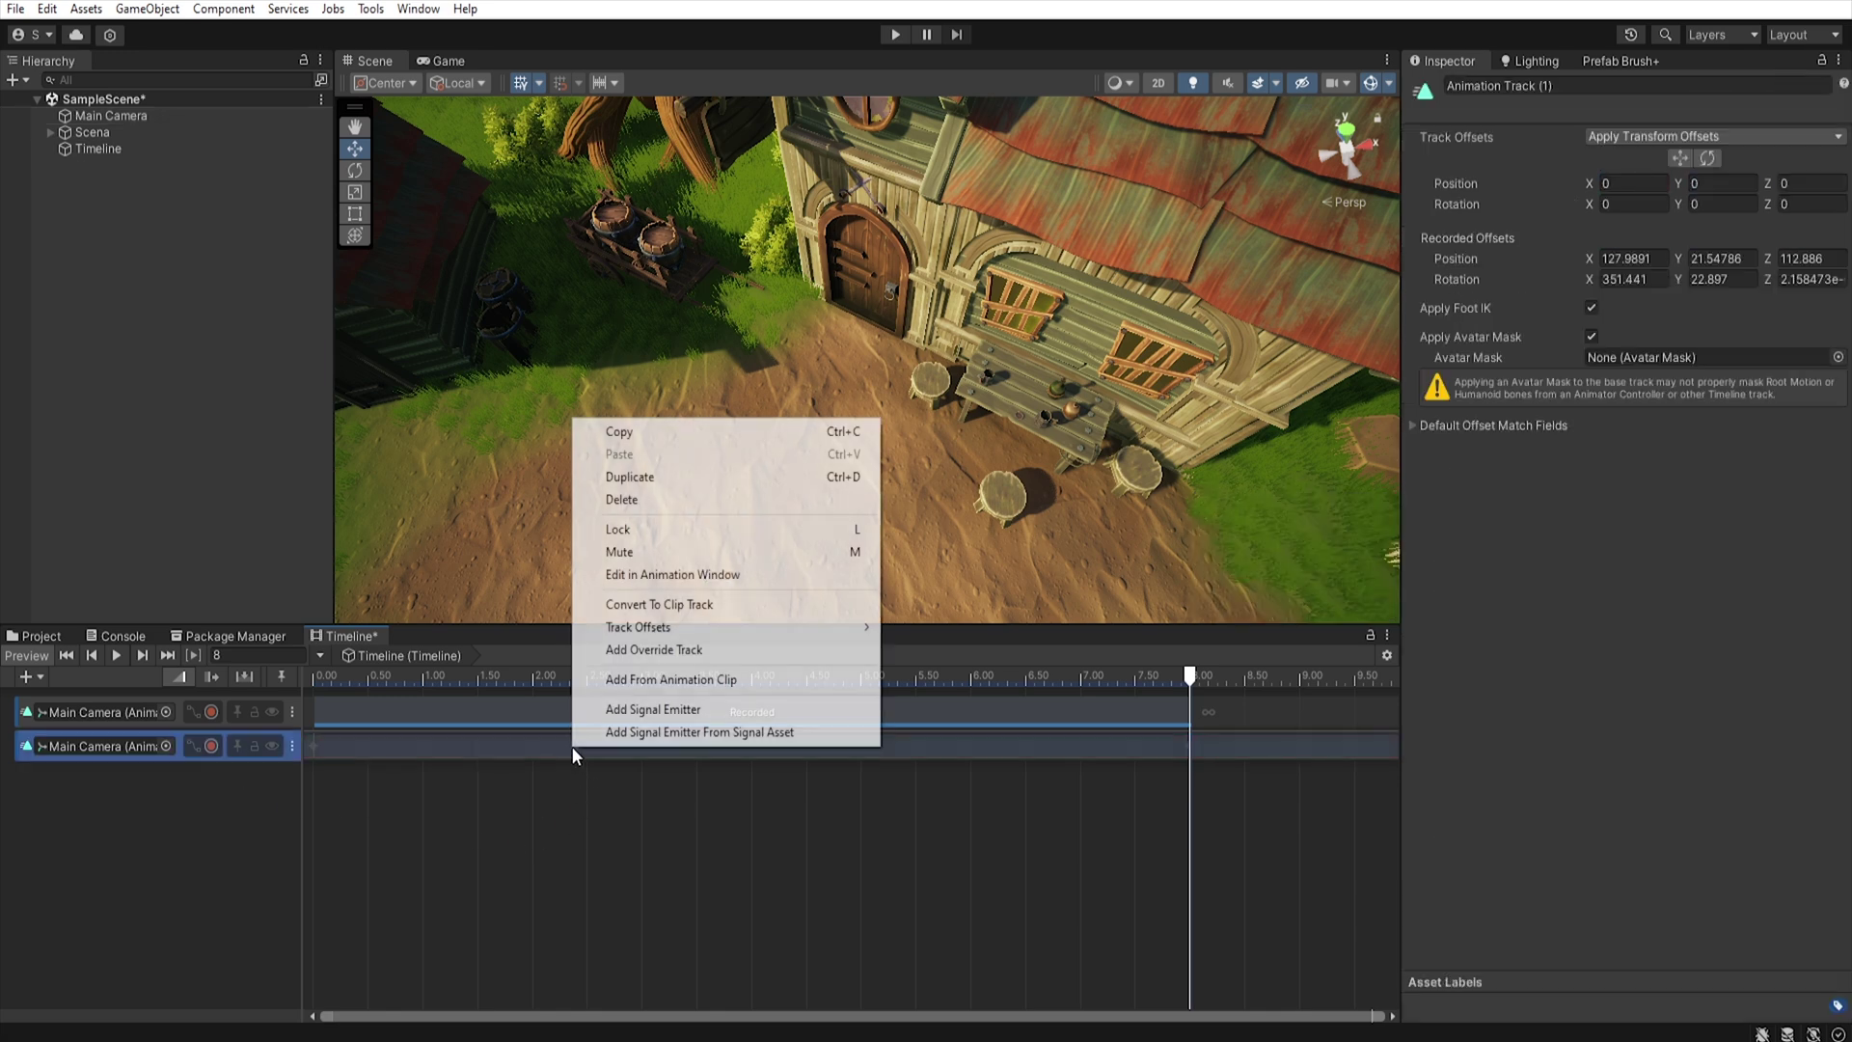
{"action": "left_click", "coordinate": [695, 605]}
{"action": "scroll", "coordinate": [656, 815], "scroll_direction": "down", "scroll_amount": 4}
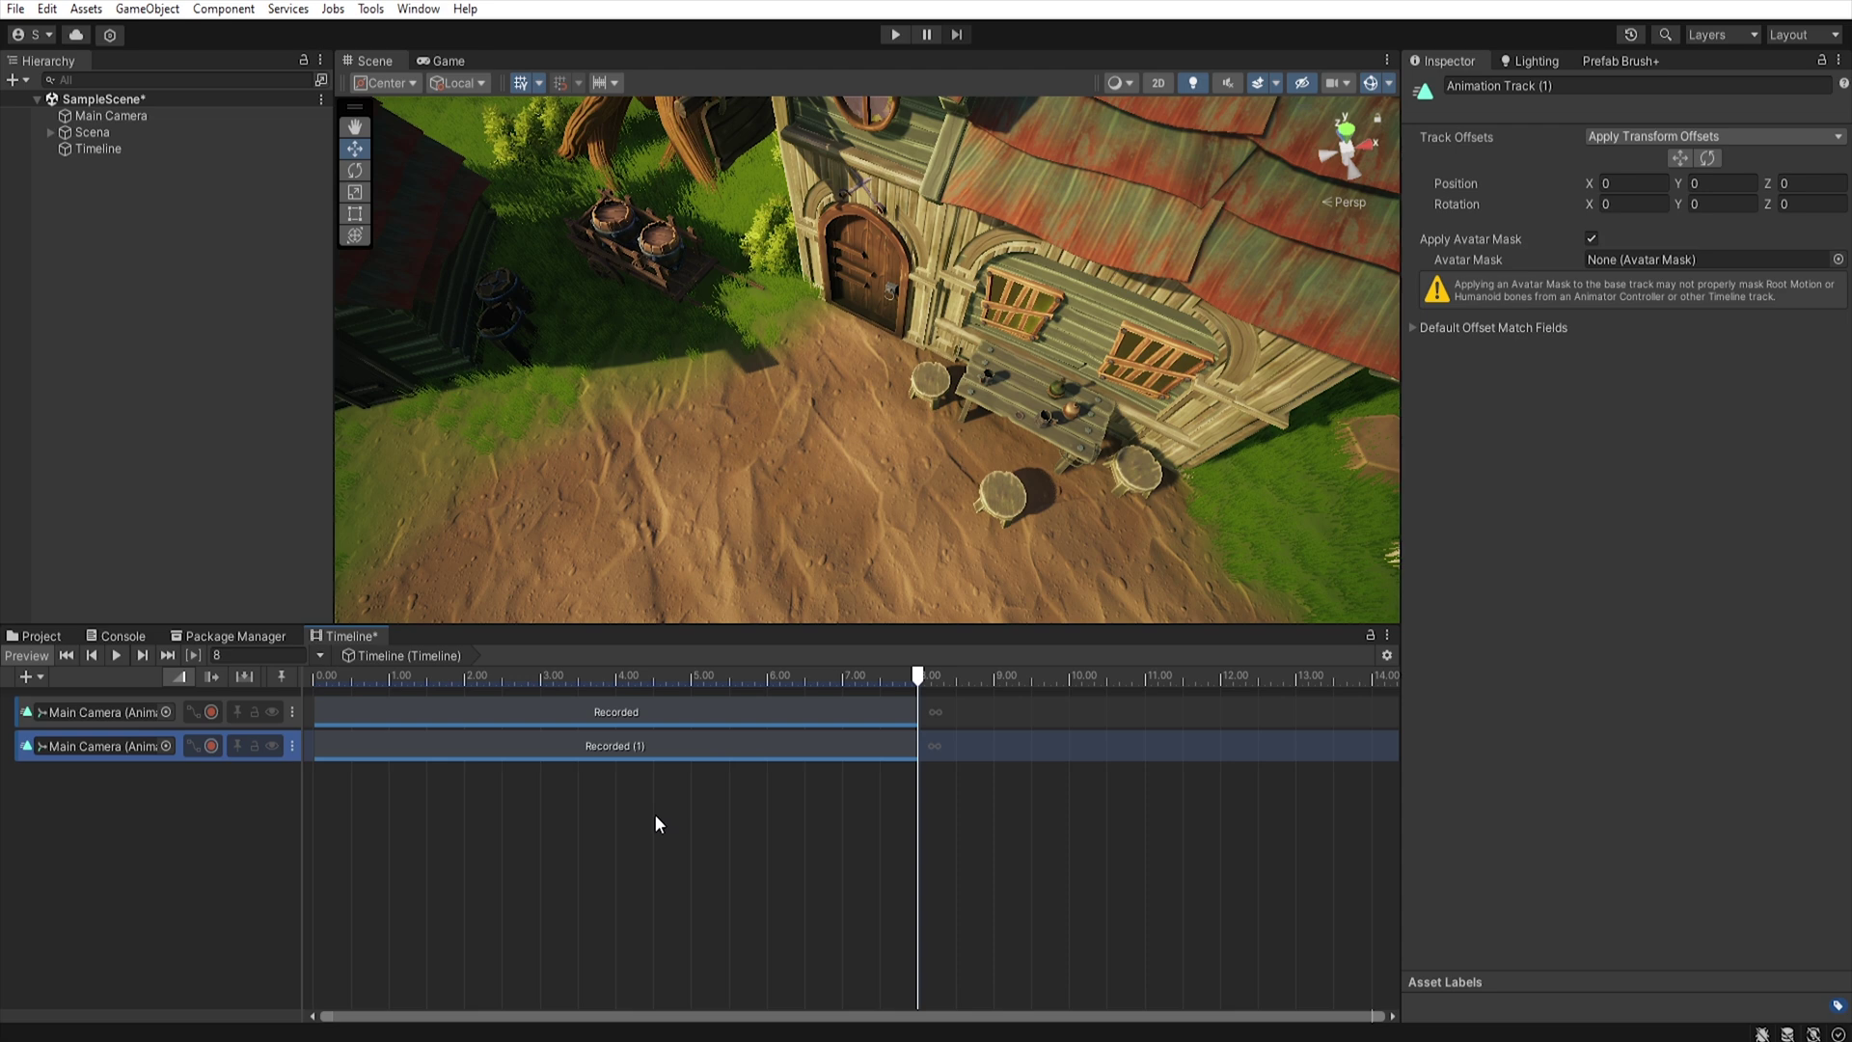
{"action": "scroll", "coordinate": [656, 816], "scroll_direction": "down", "scroll_amount": 3}
{"action": "left_click_drag", "start_coordinate": [450, 751], "coordinate": [864, 712]}
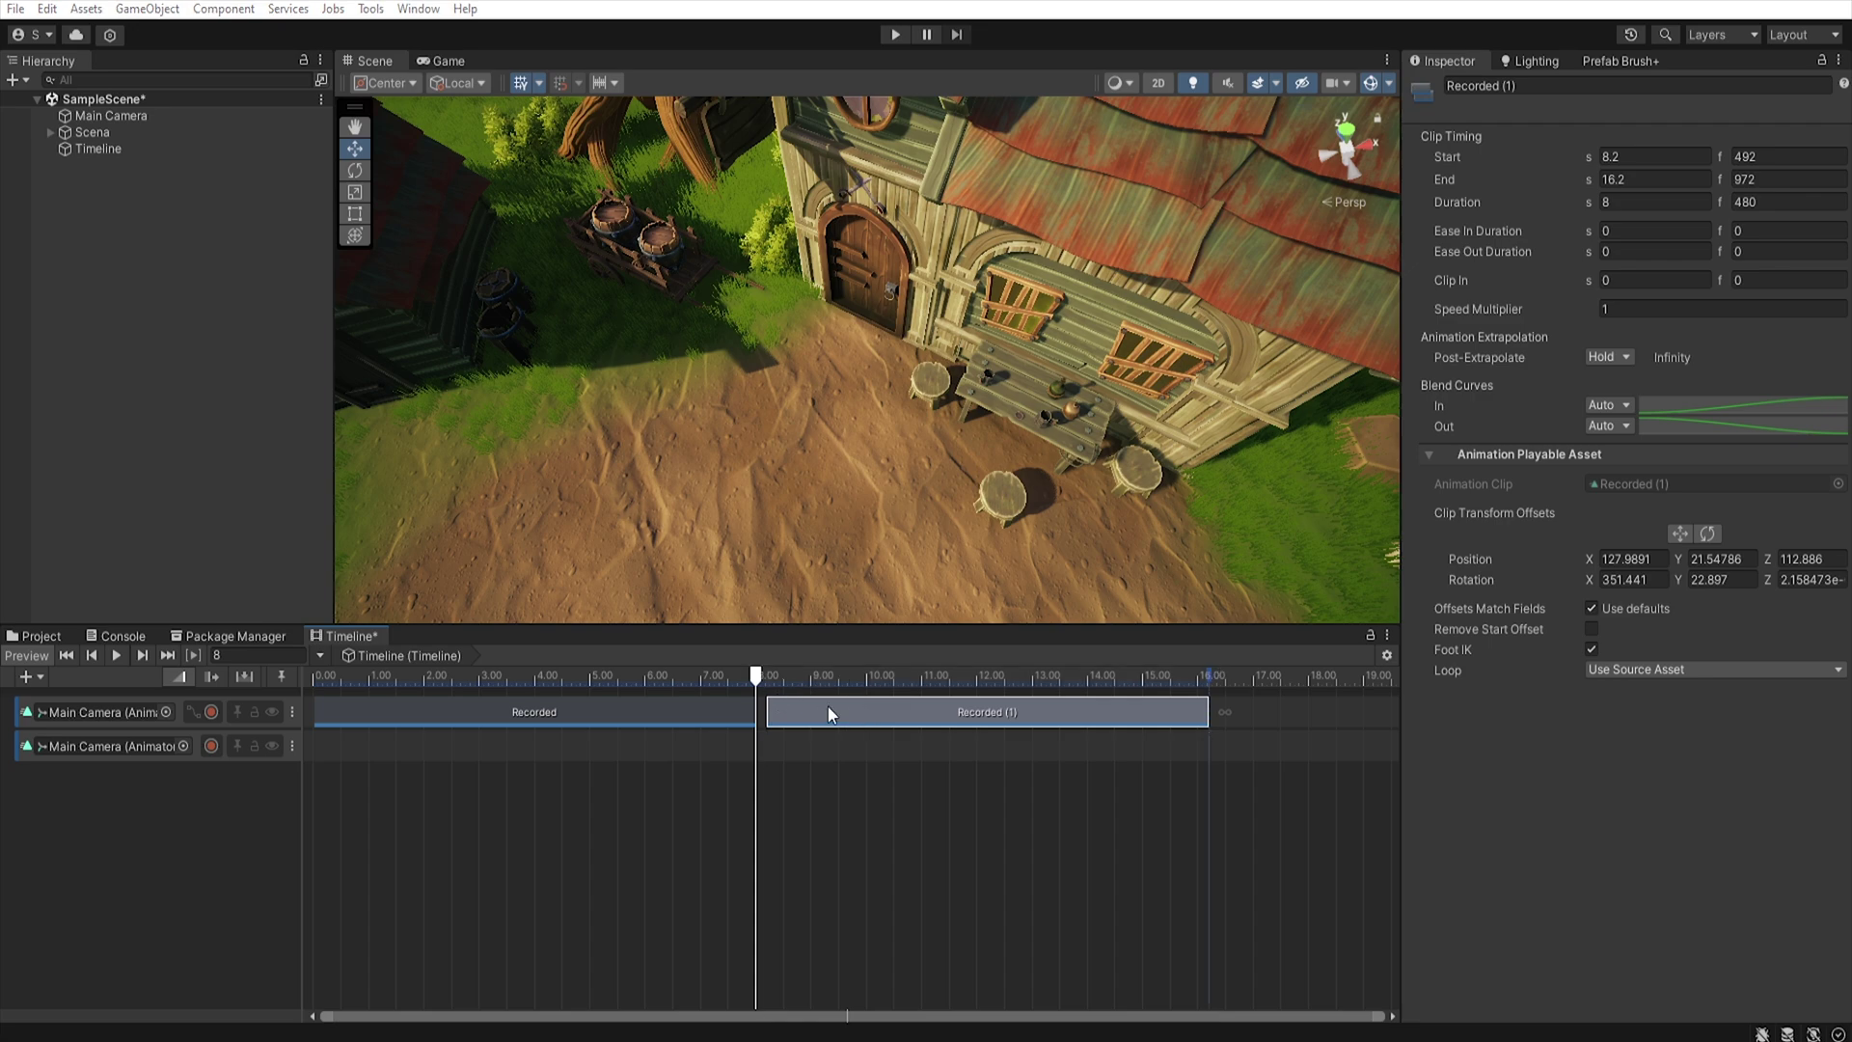
{"action": "right_click_drag", "start_coordinate": [967, 478], "coordinate": [1543, 168]}
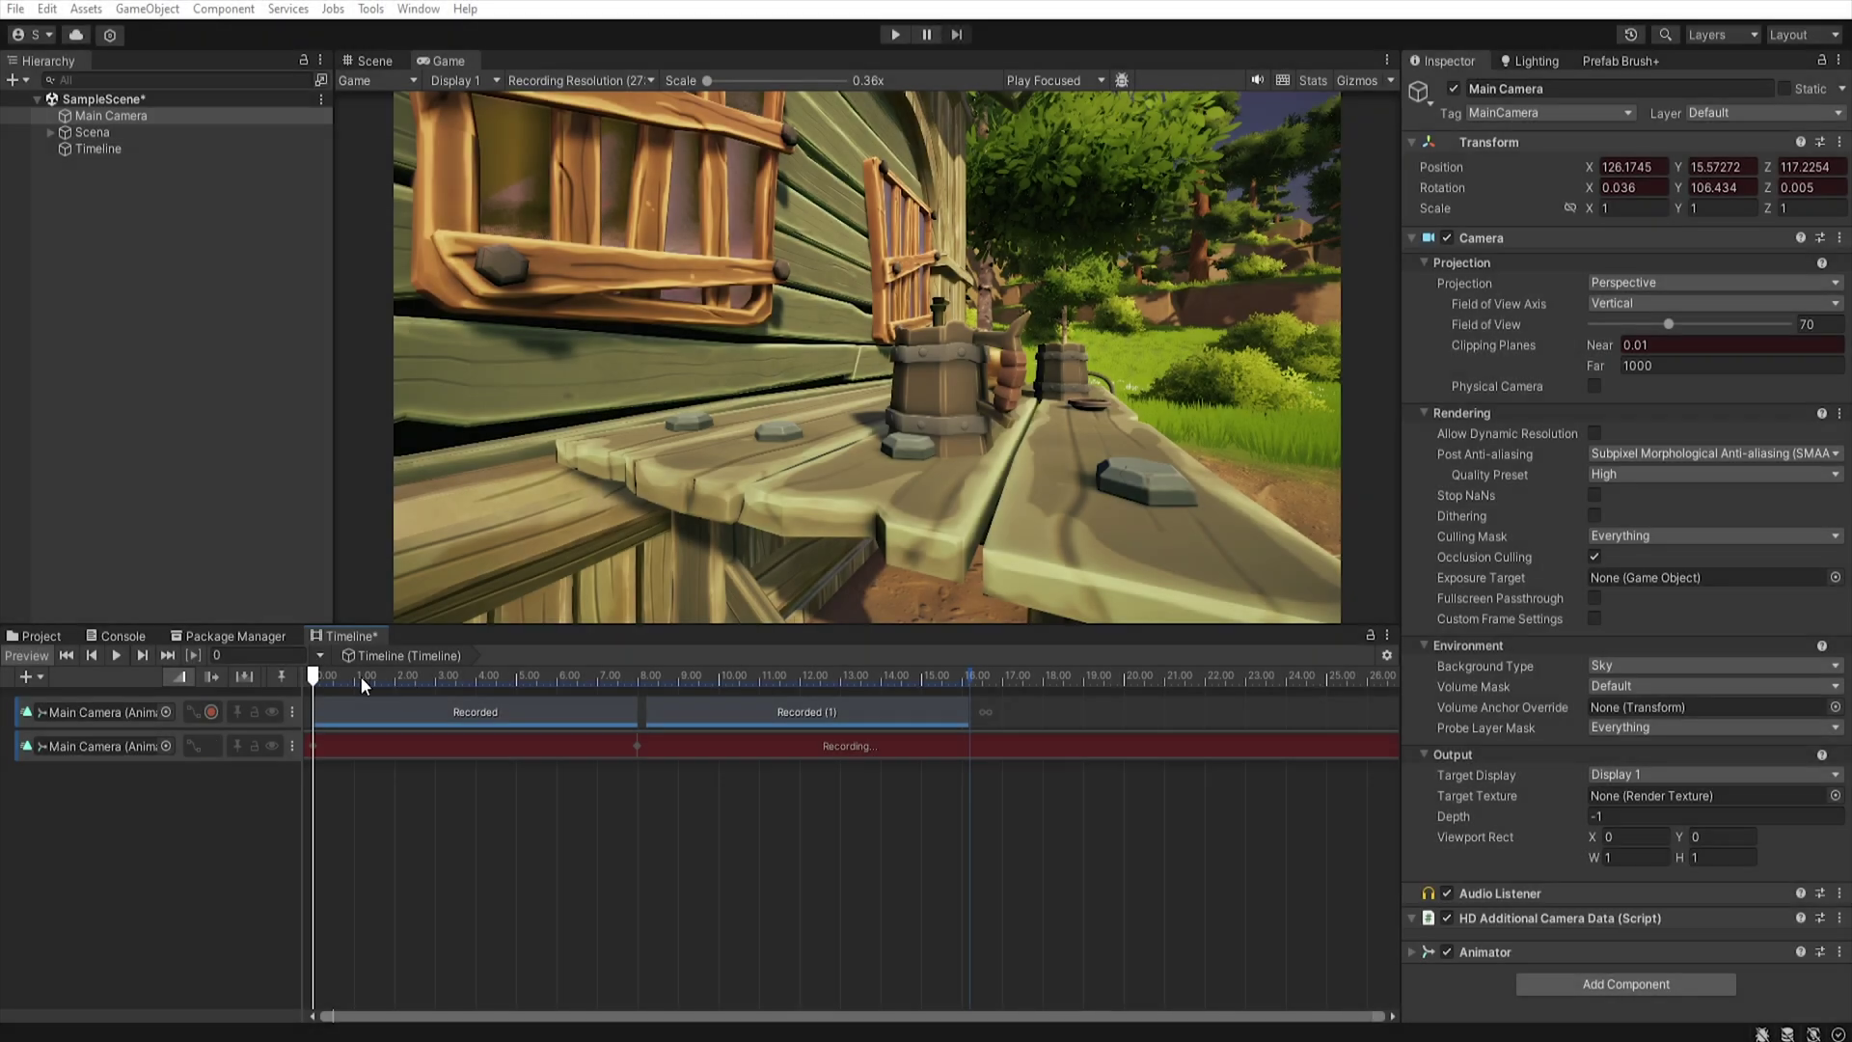
Fly the Scene view to the tabletop, key the camera near 4.15 s, and check it in Game view.
{"action": "left_click_drag", "start_coordinate": [316, 677], "coordinate": [481, 663]}
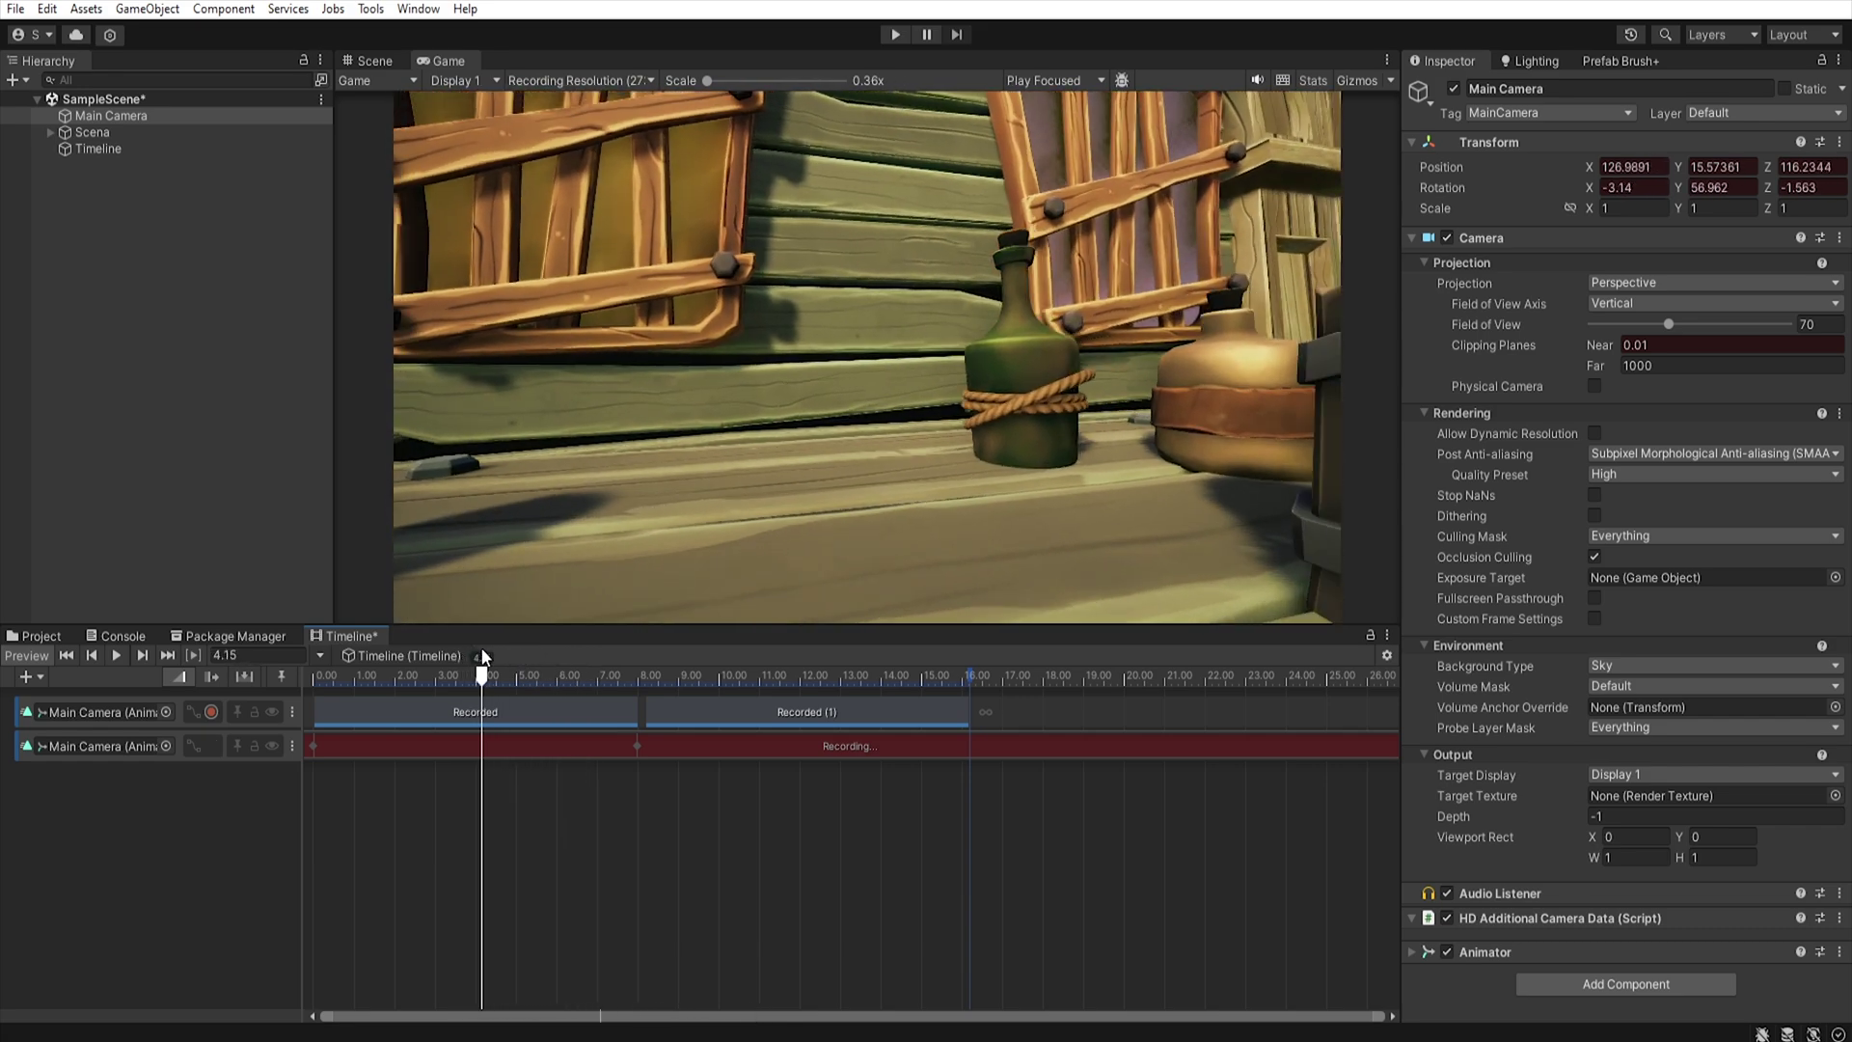
{"action": "left_click", "coordinate": [376, 60]}
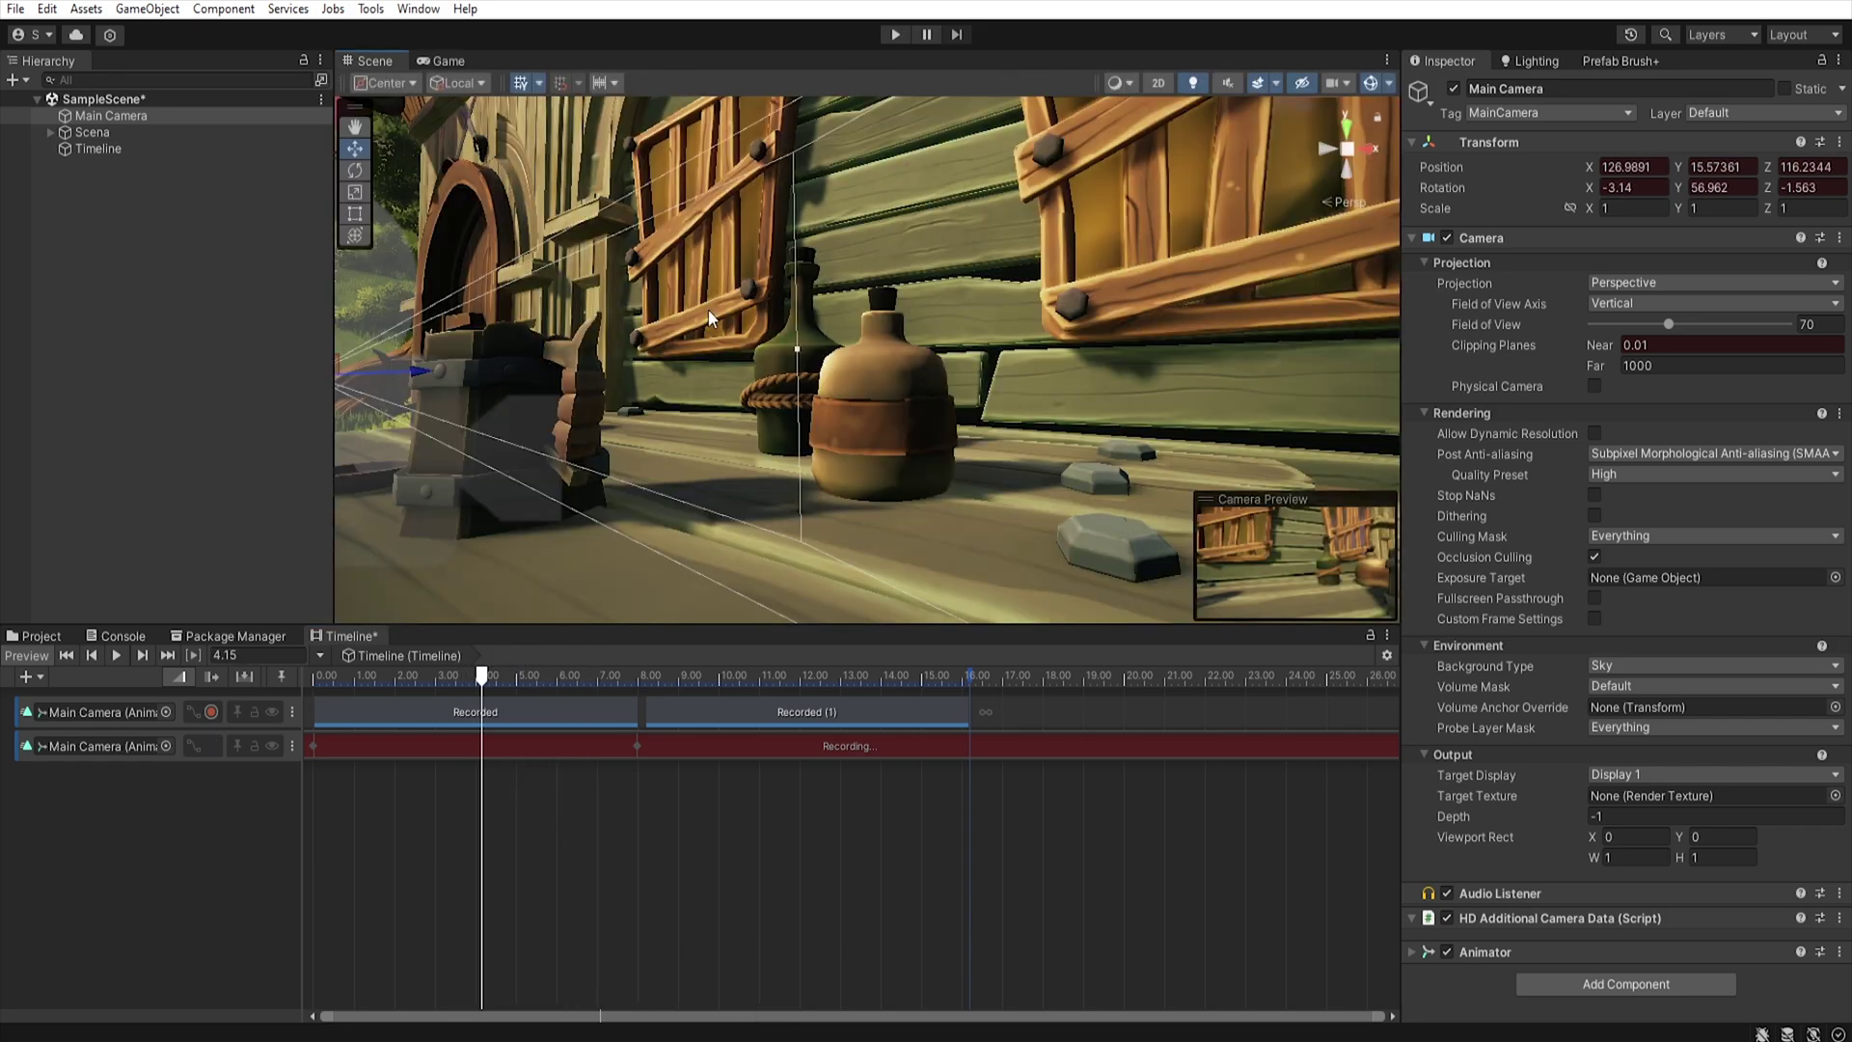
{"action": "right_click_drag", "start_coordinate": [868, 337], "coordinate": [927, 342]}
{"action": "key", "text": "s"}
{"action": "key", "text": "ctrl+shift+f"}
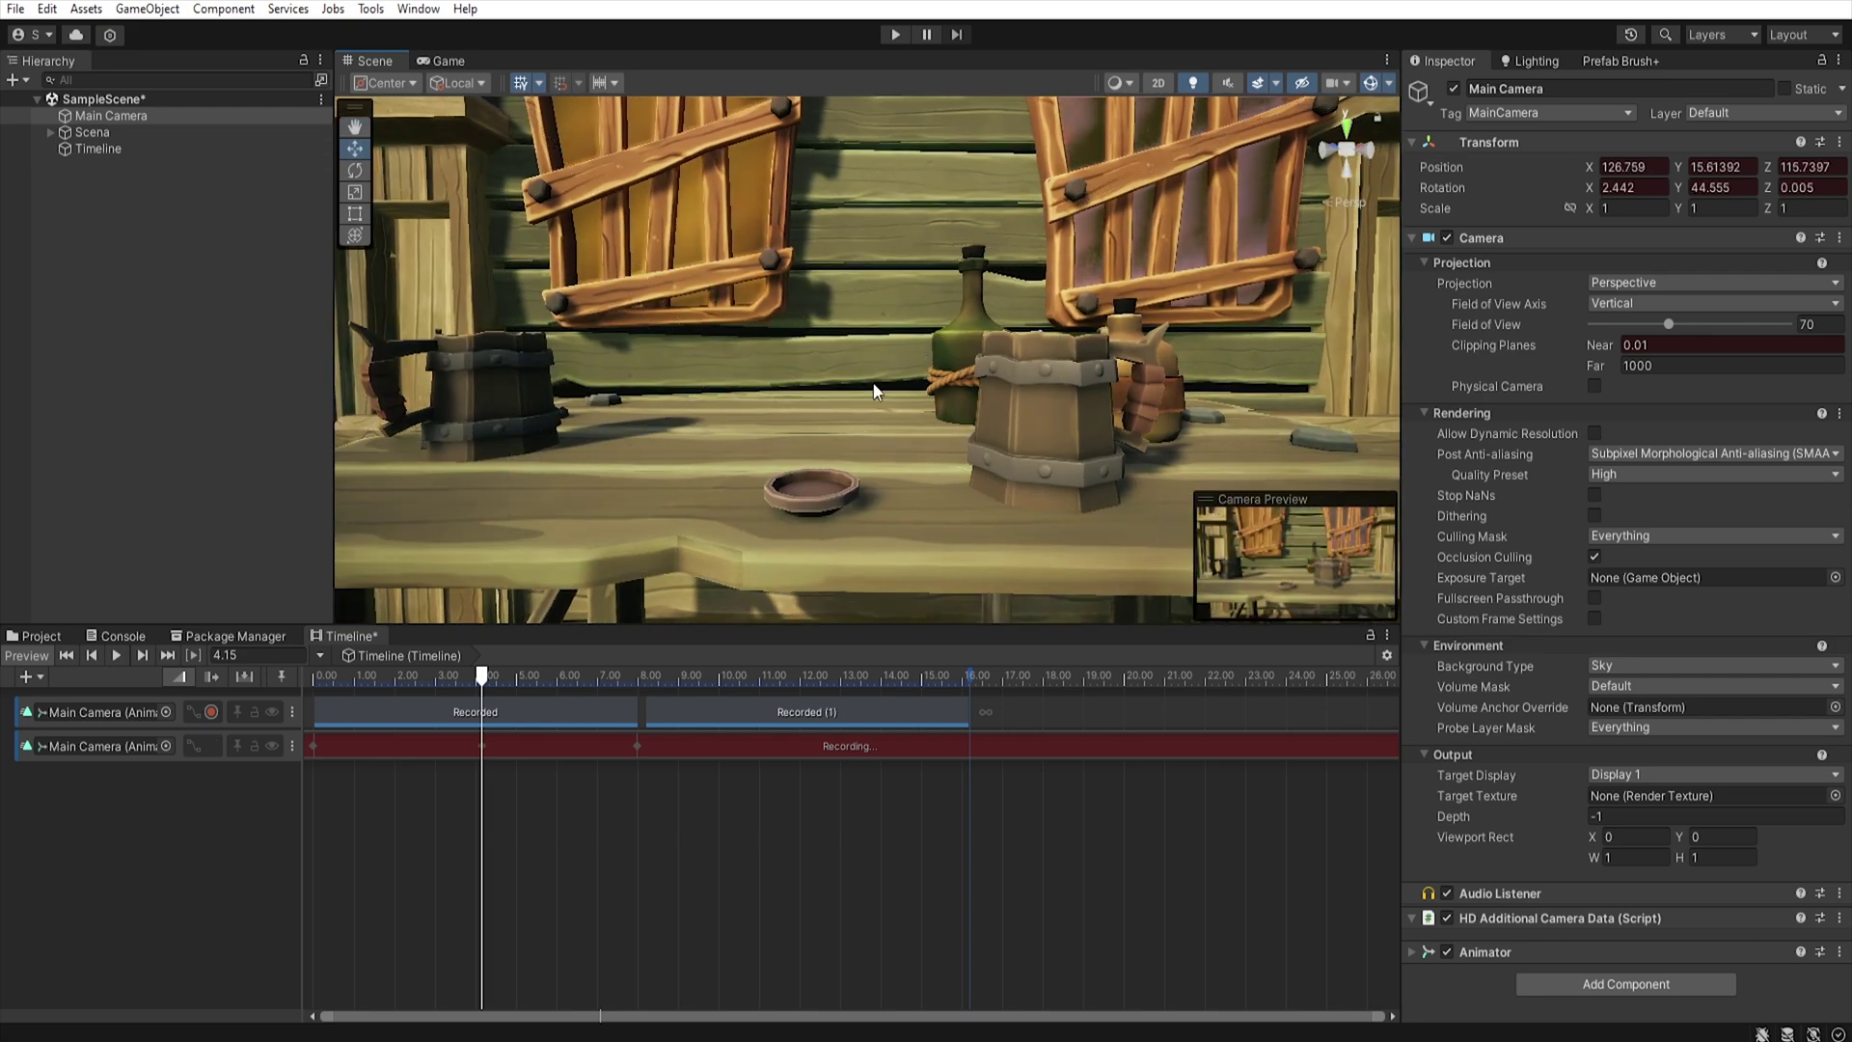
{"action": "left_click", "coordinate": [449, 61]}
{"action": "mouse_move", "coordinate": [481, 687]}
{"action": "left_mouse_down"}
{"action": "mouse_move", "coordinate": [305, 687]}
{"action": "mouse_move", "coordinate": [645, 689]}
{"action": "mouse_move", "coordinate": [495, 687]}
{"action": "left_mouse_up"}
Convert the tabletop recording to Recorded (2), review its keyframes, and place it after Recorded (1).
{"action": "left_click", "coordinate": [214, 750]}
{"action": "right_click", "coordinate": [519, 748]}
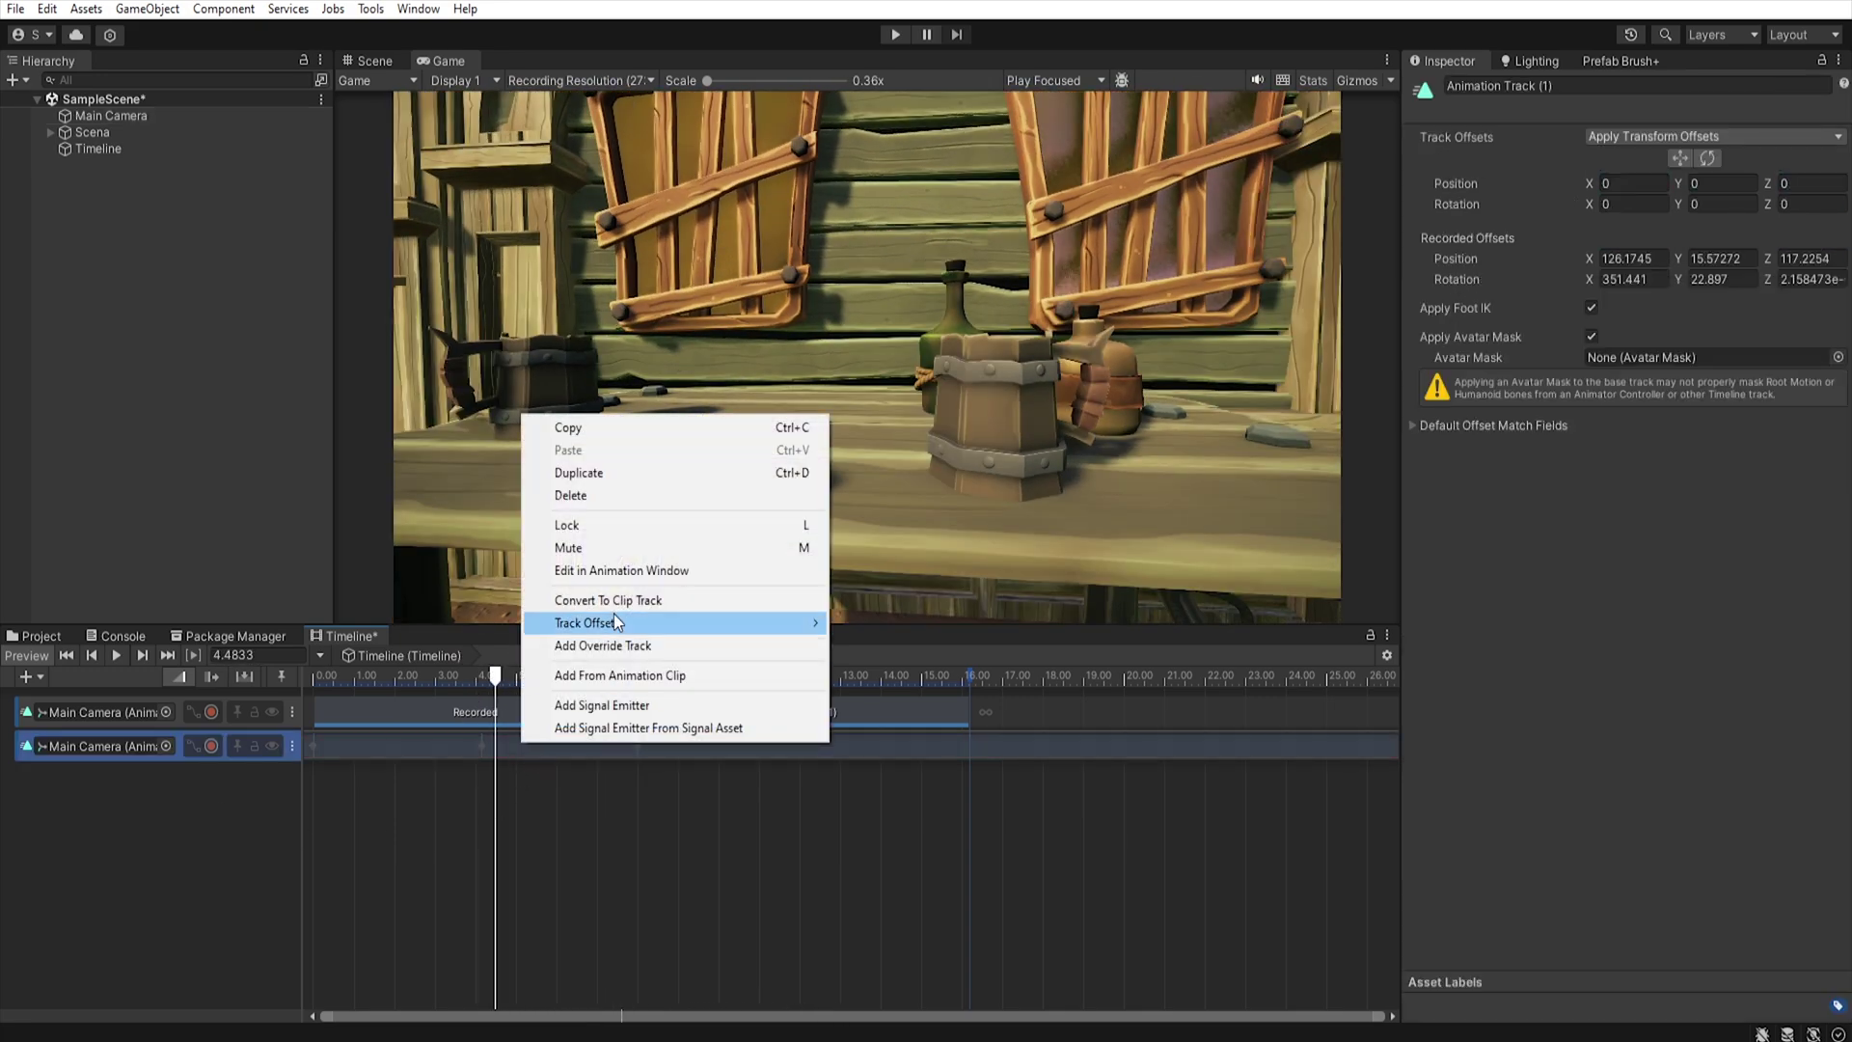
{"action": "left_click", "coordinate": [670, 599]}
{"action": "double_click", "coordinate": [530, 746]}
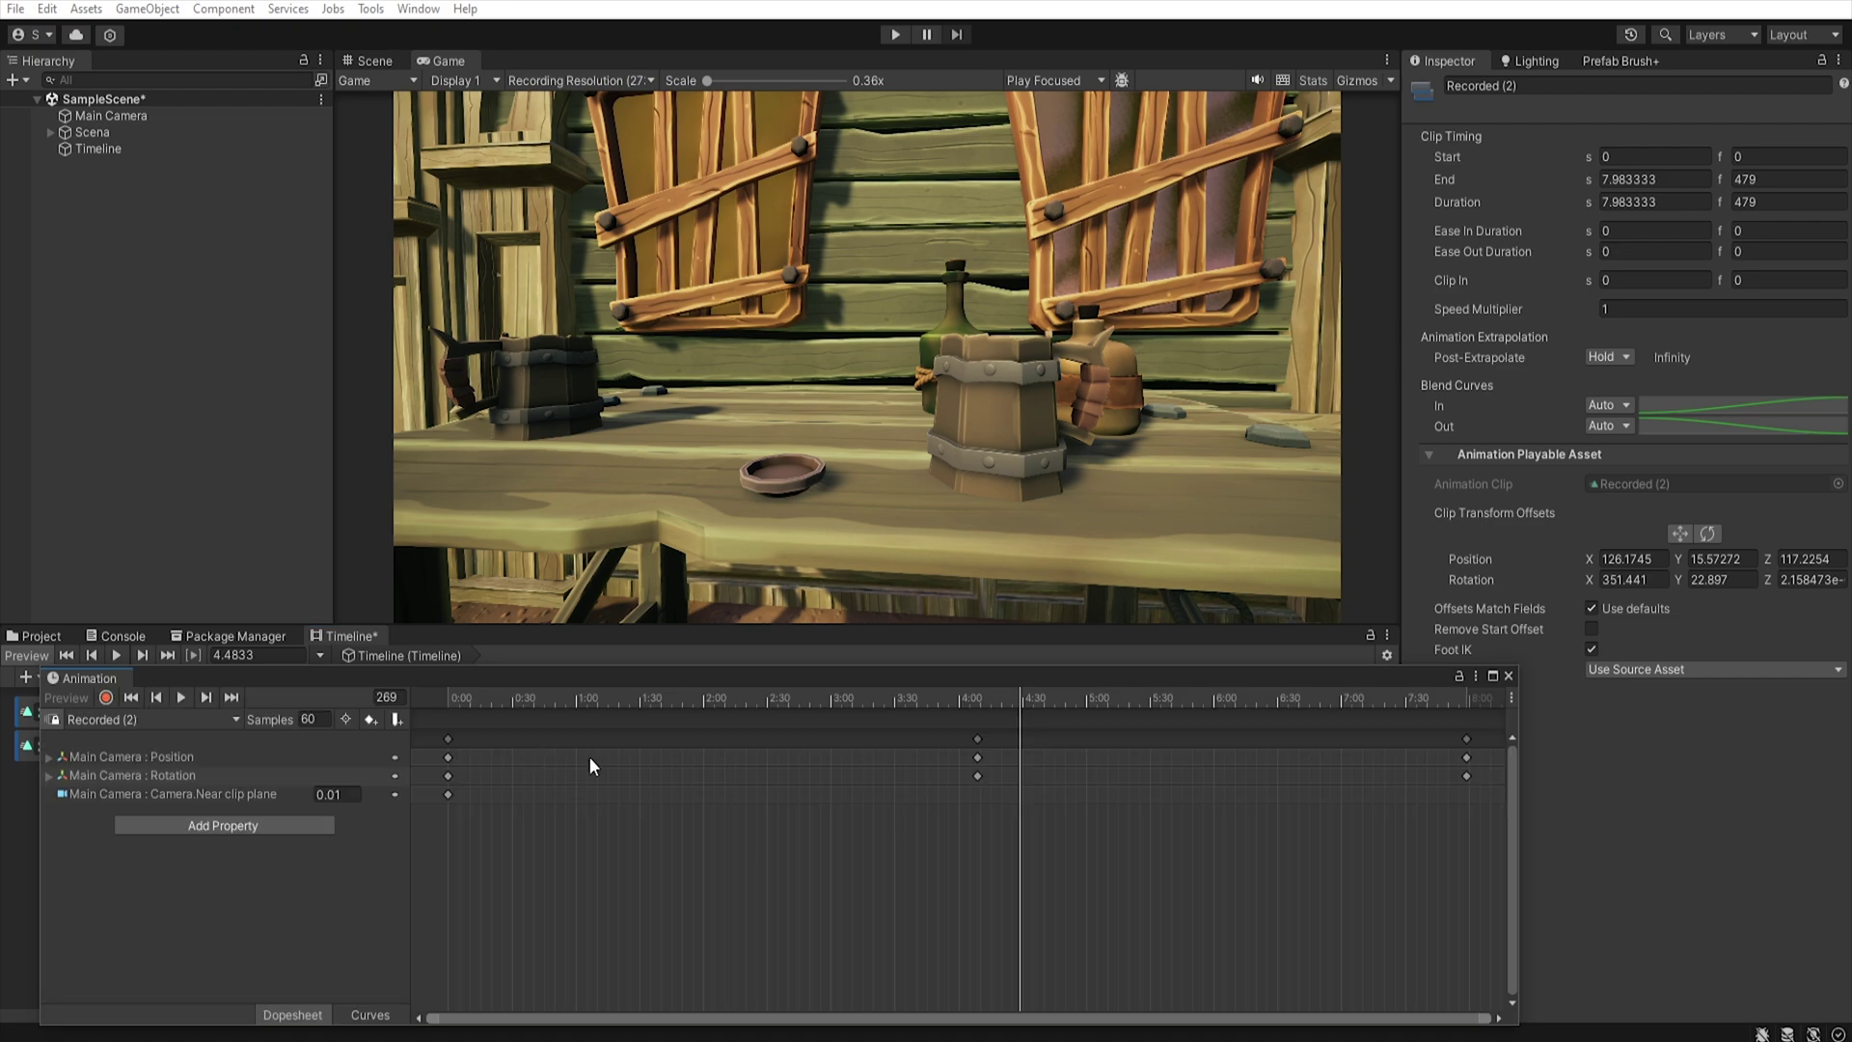
{"action": "left_click_drag", "start_coordinate": [1023, 696], "coordinate": [870, 696]}
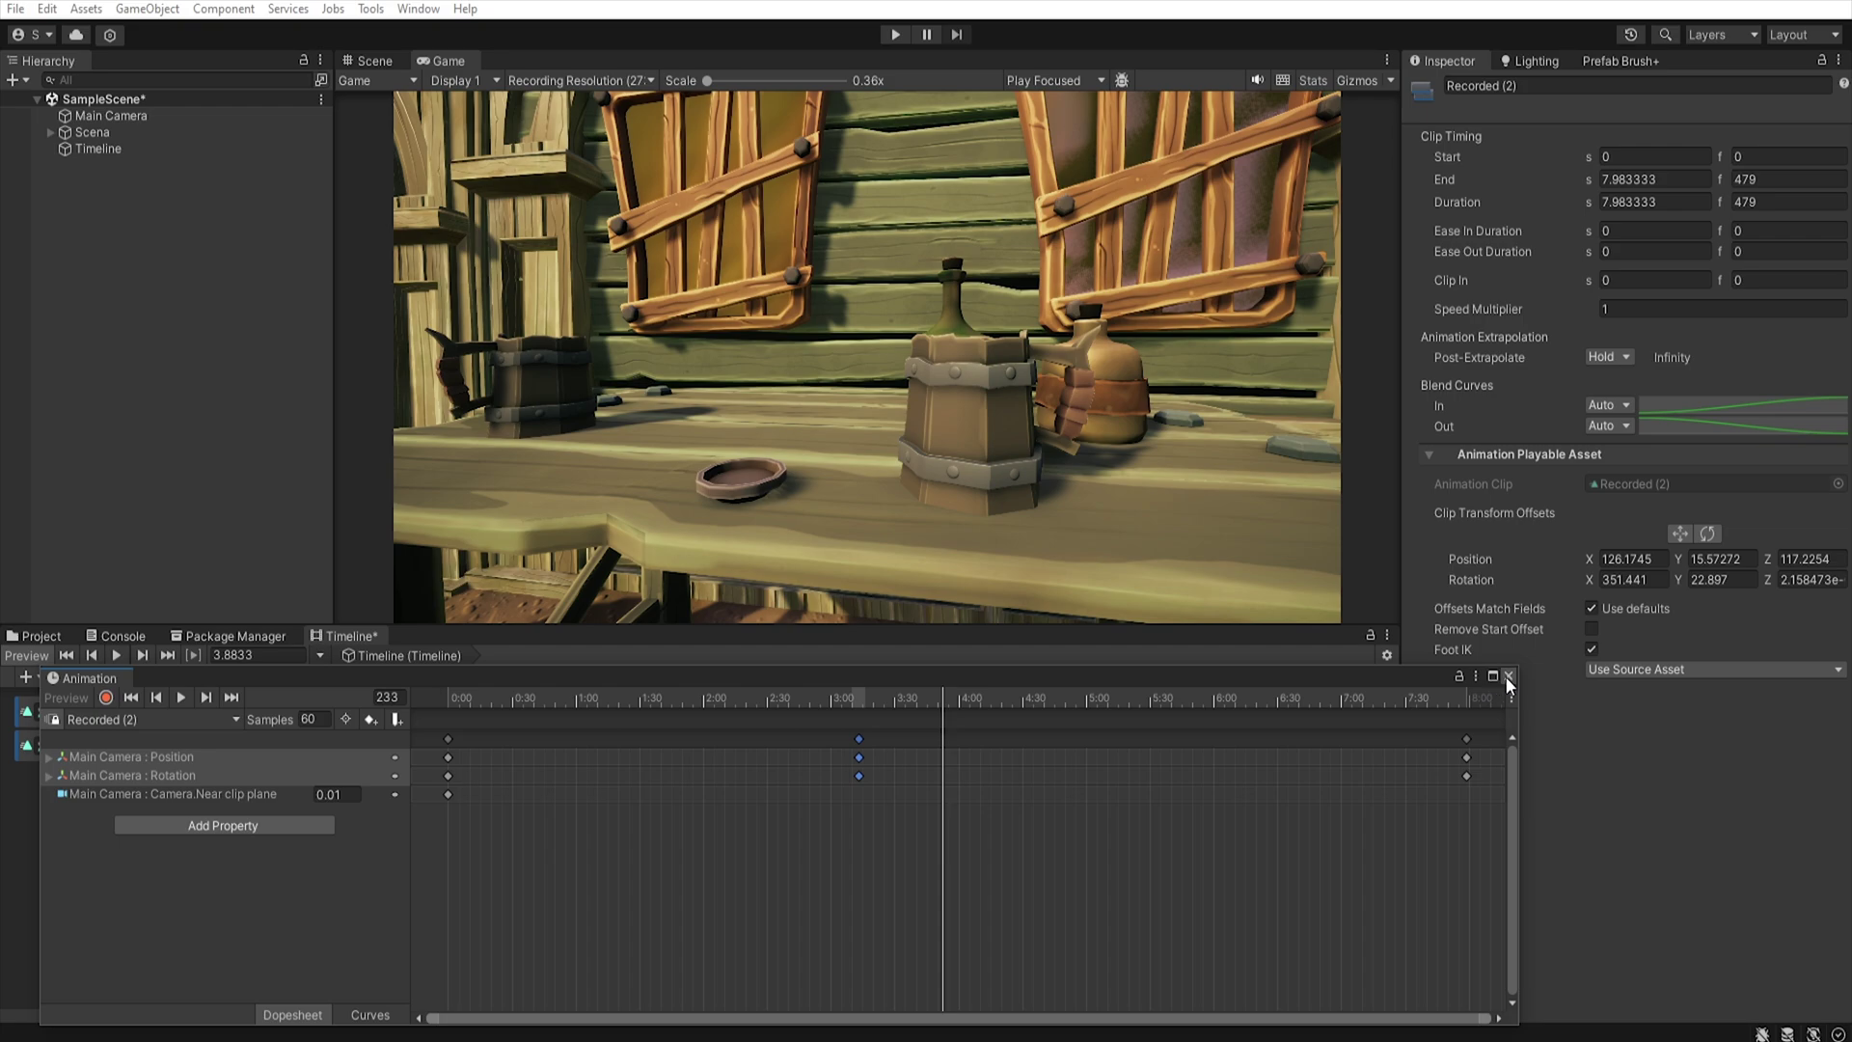
{"action": "left_click", "coordinate": [1508, 676]}
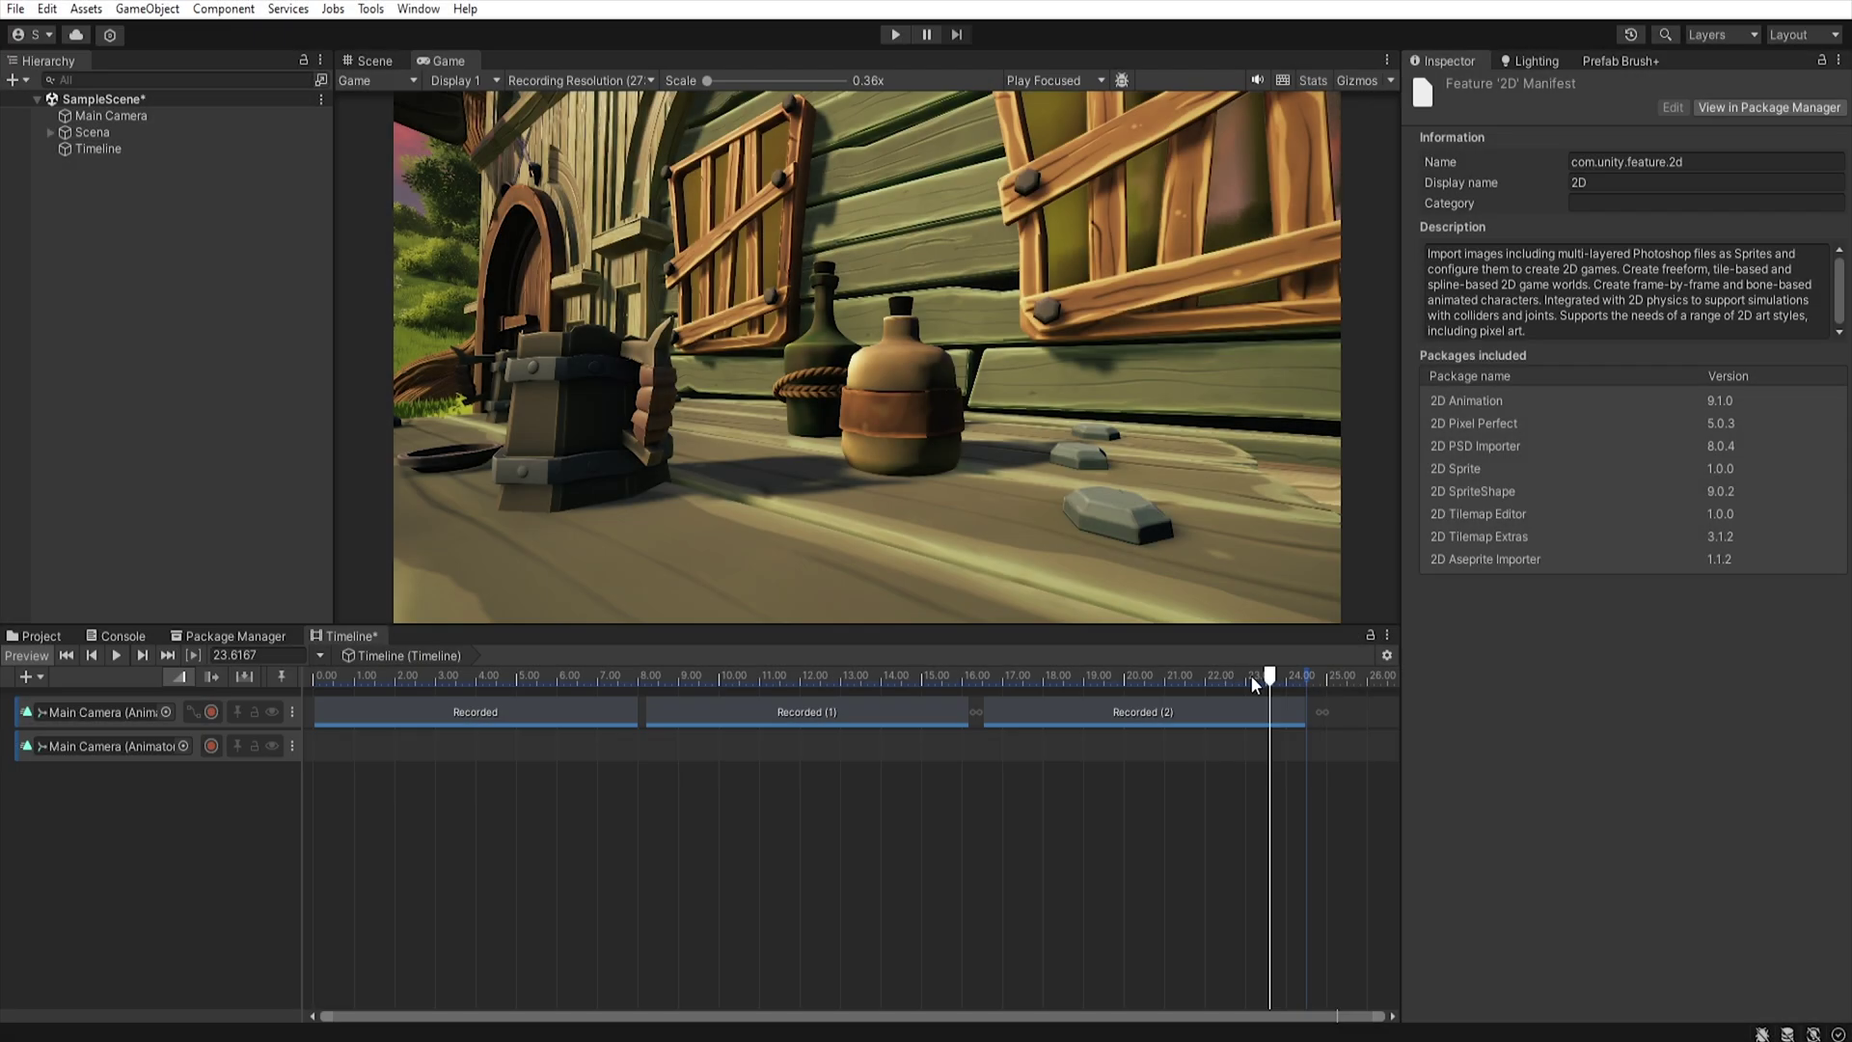
{"action": "left_click_drag", "start_coordinate": [1253, 675], "coordinate": [1212, 679]}
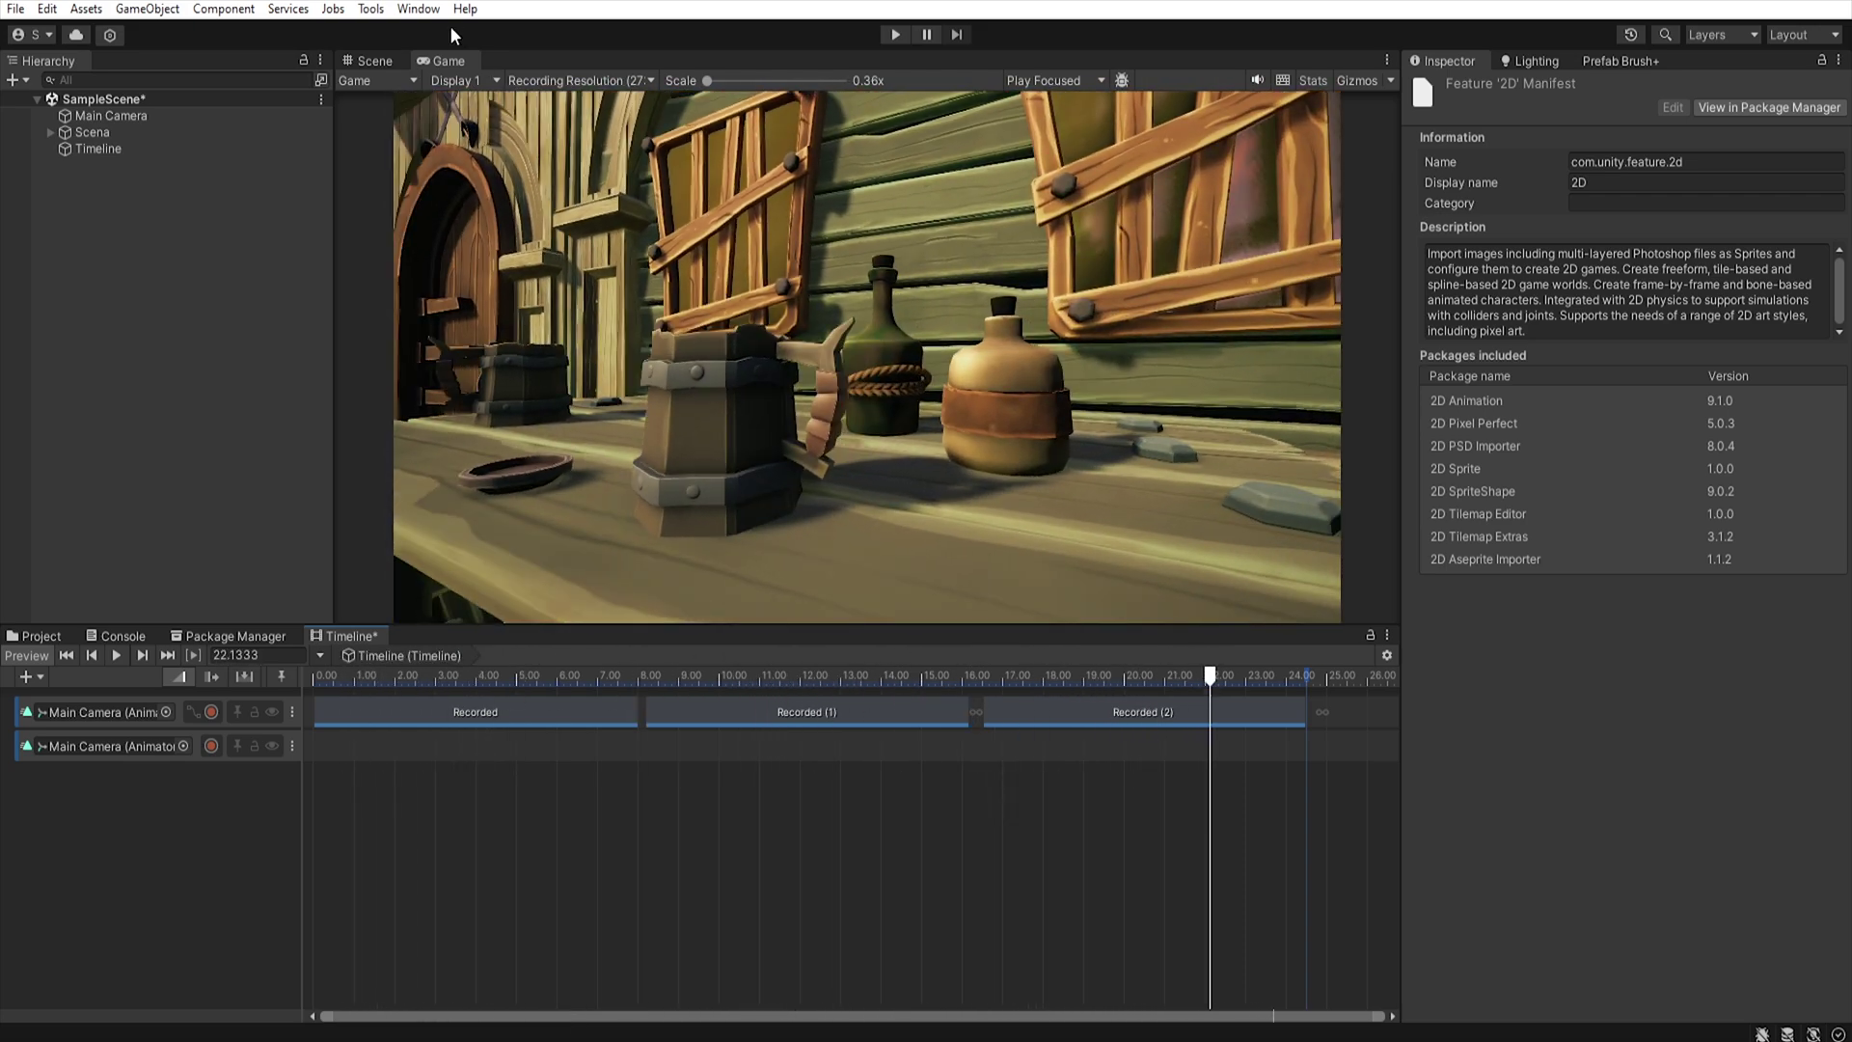
In Package Manager, list the Unity Registry and install Recorder 4.0.2.
{"action": "left_click", "coordinate": [417, 10]}
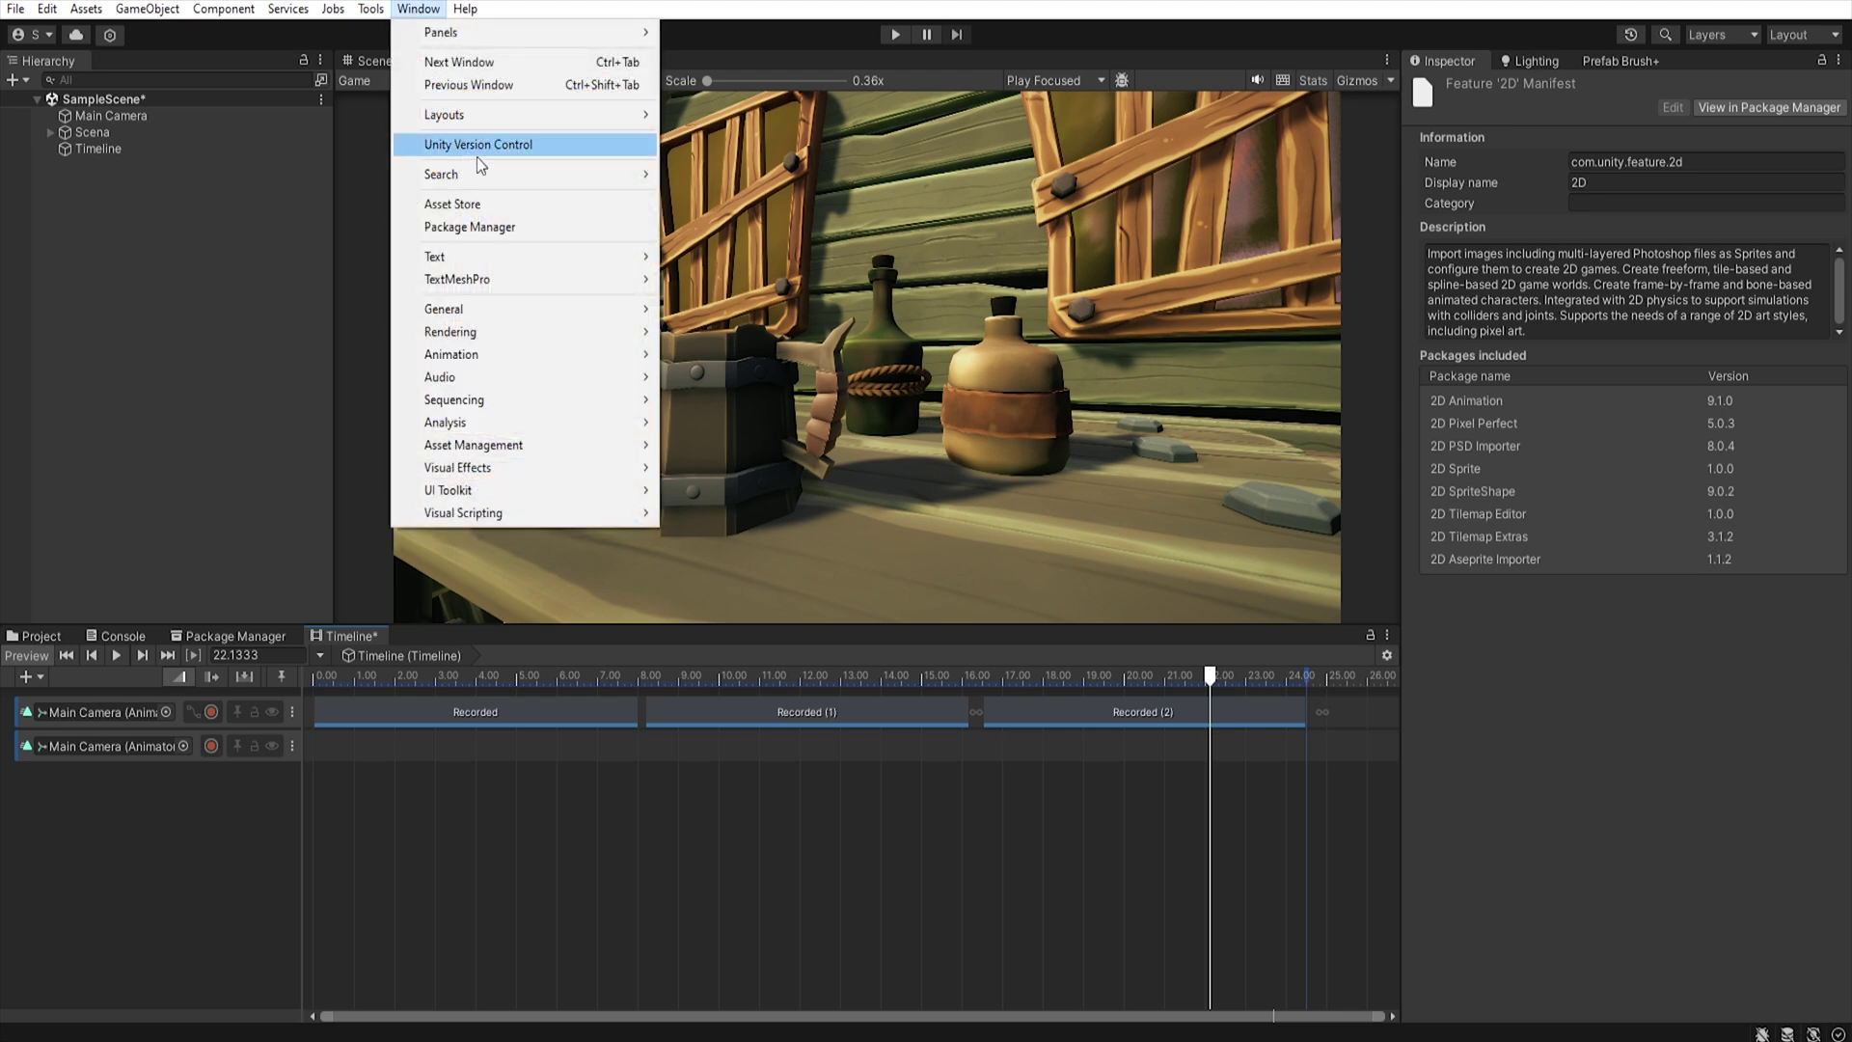
{"action": "left_click", "coordinate": [569, 228]}
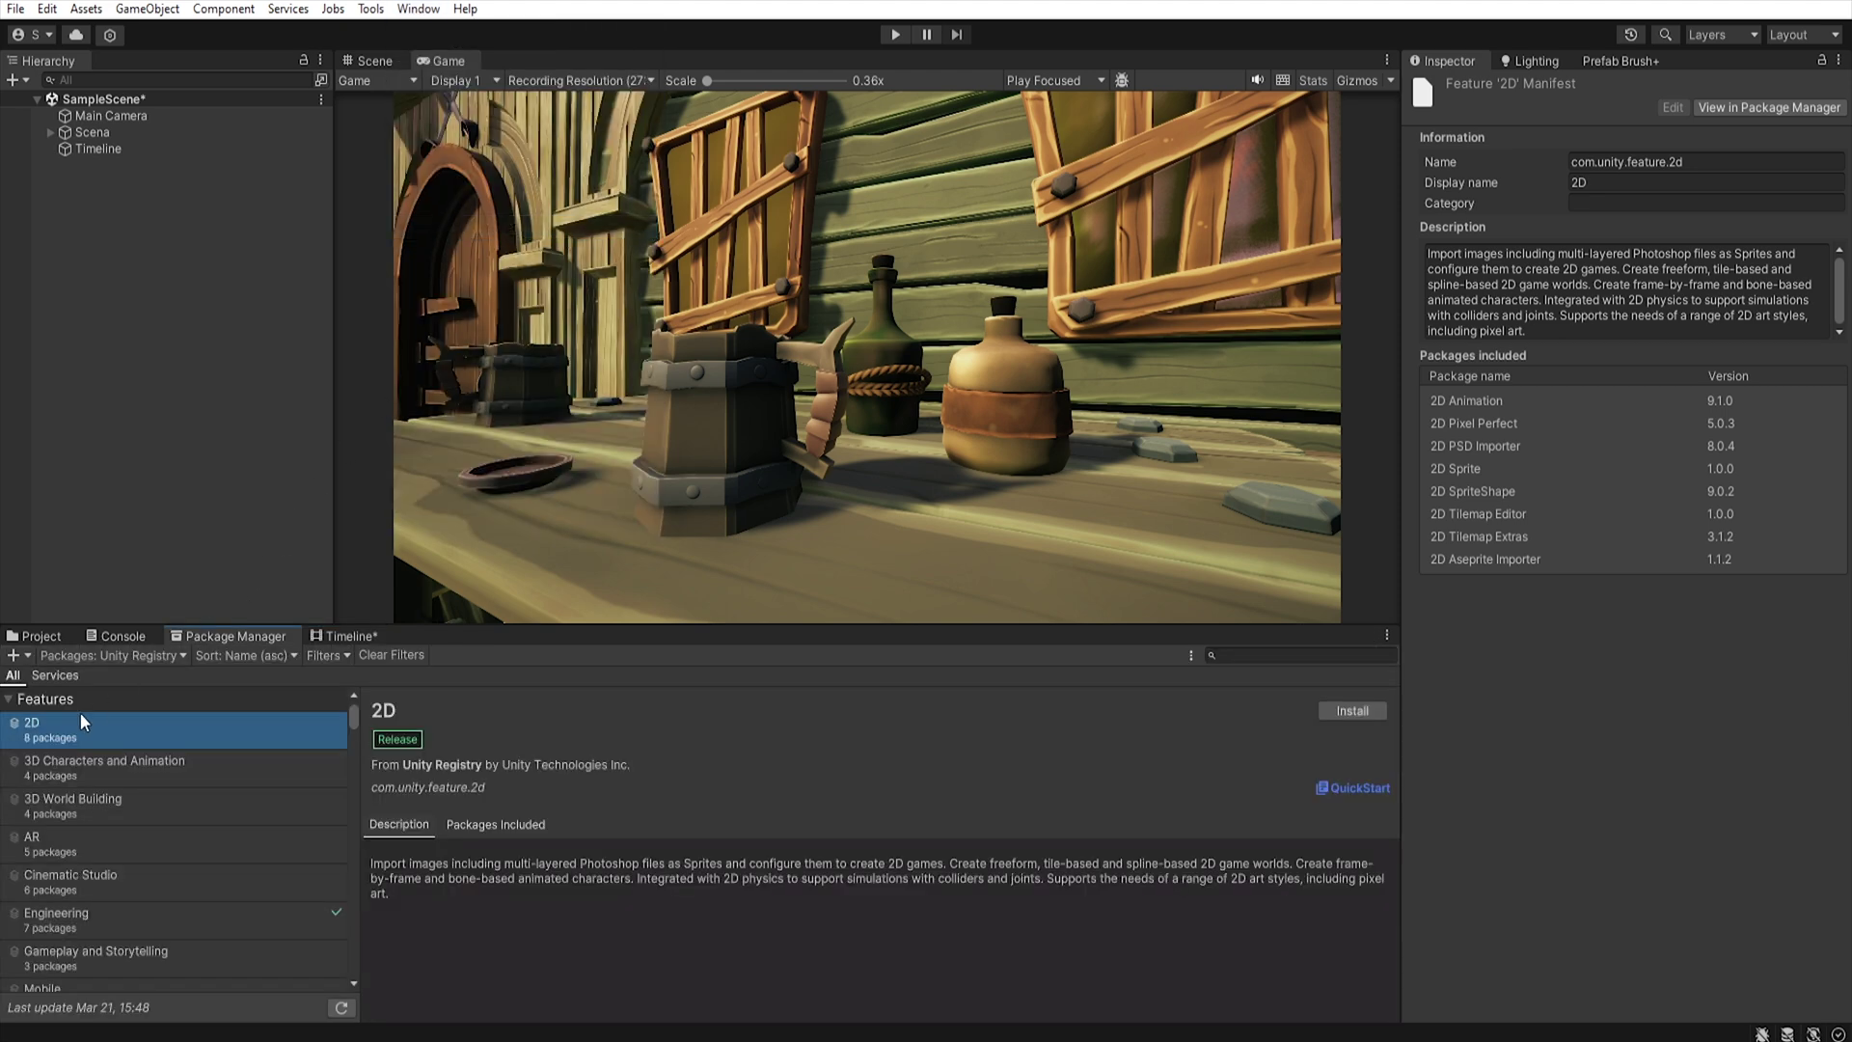
{"action": "left_click", "coordinate": [146, 656]}
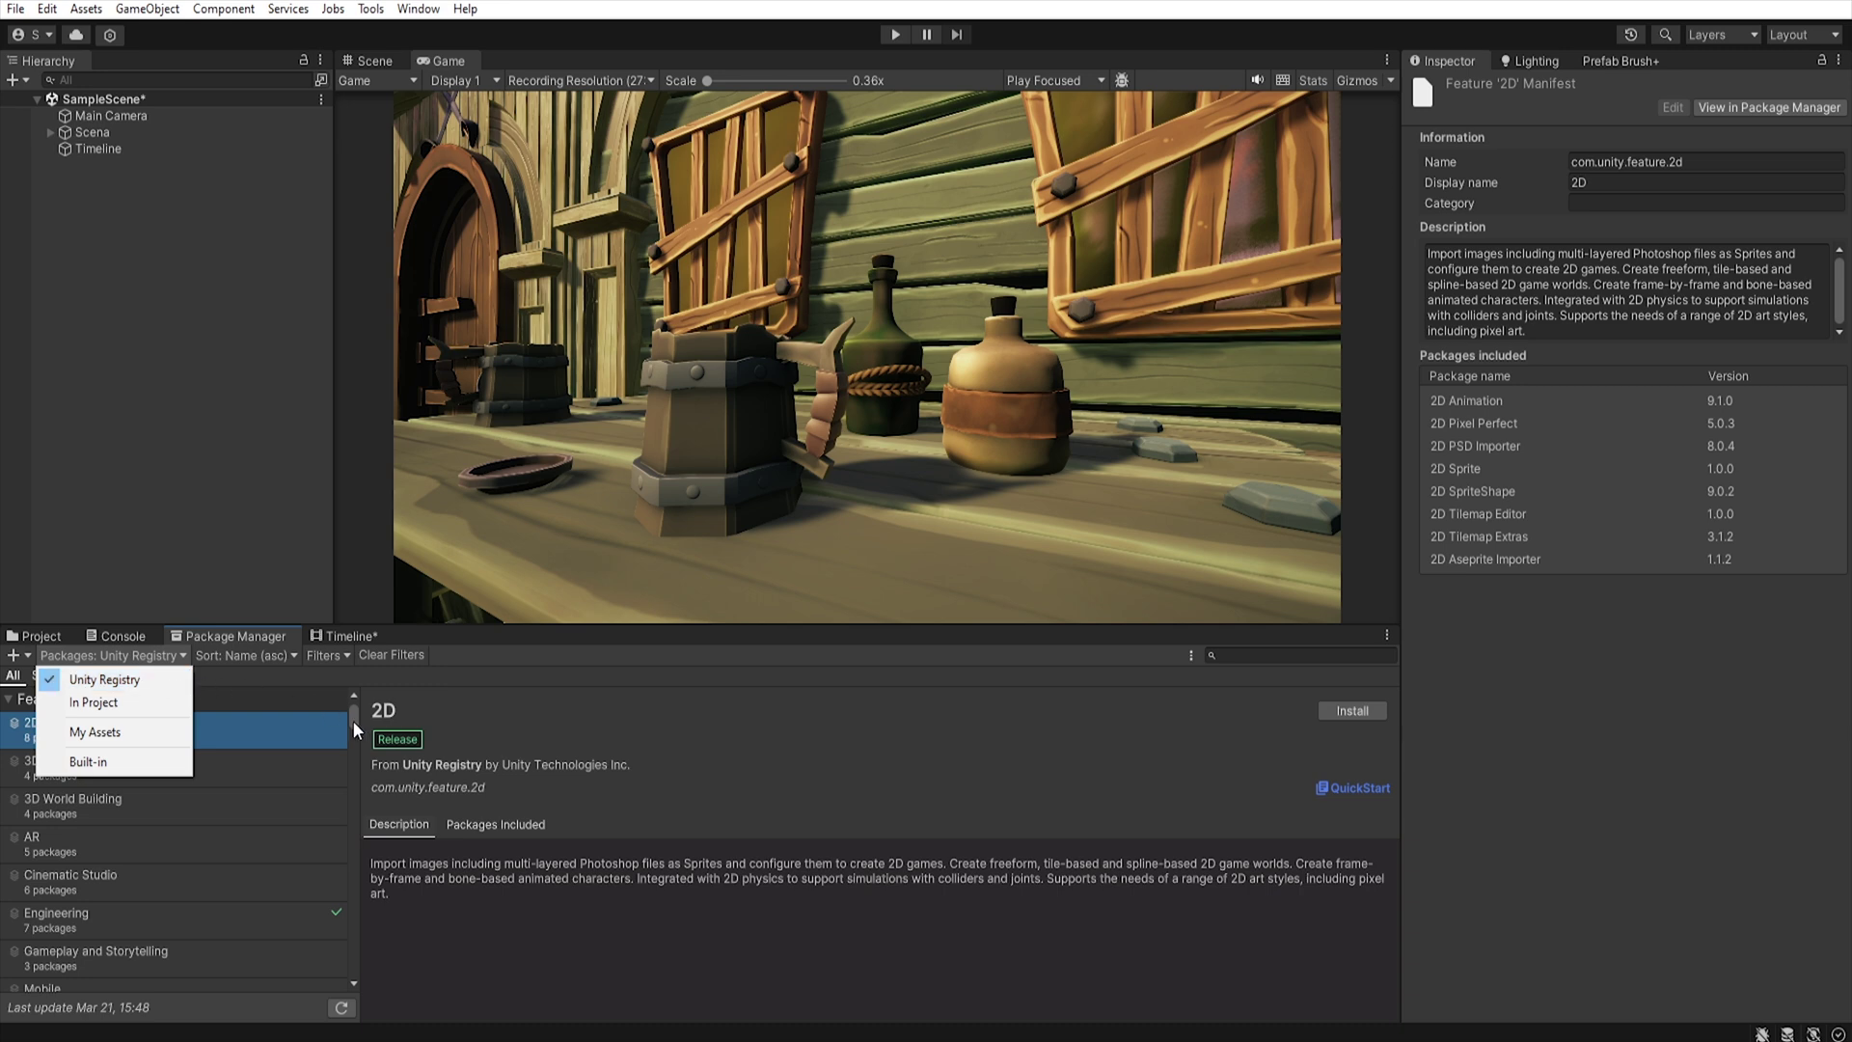
{"action": "left_click_drag", "start_coordinate": [353, 720], "coordinate": [346, 886]}
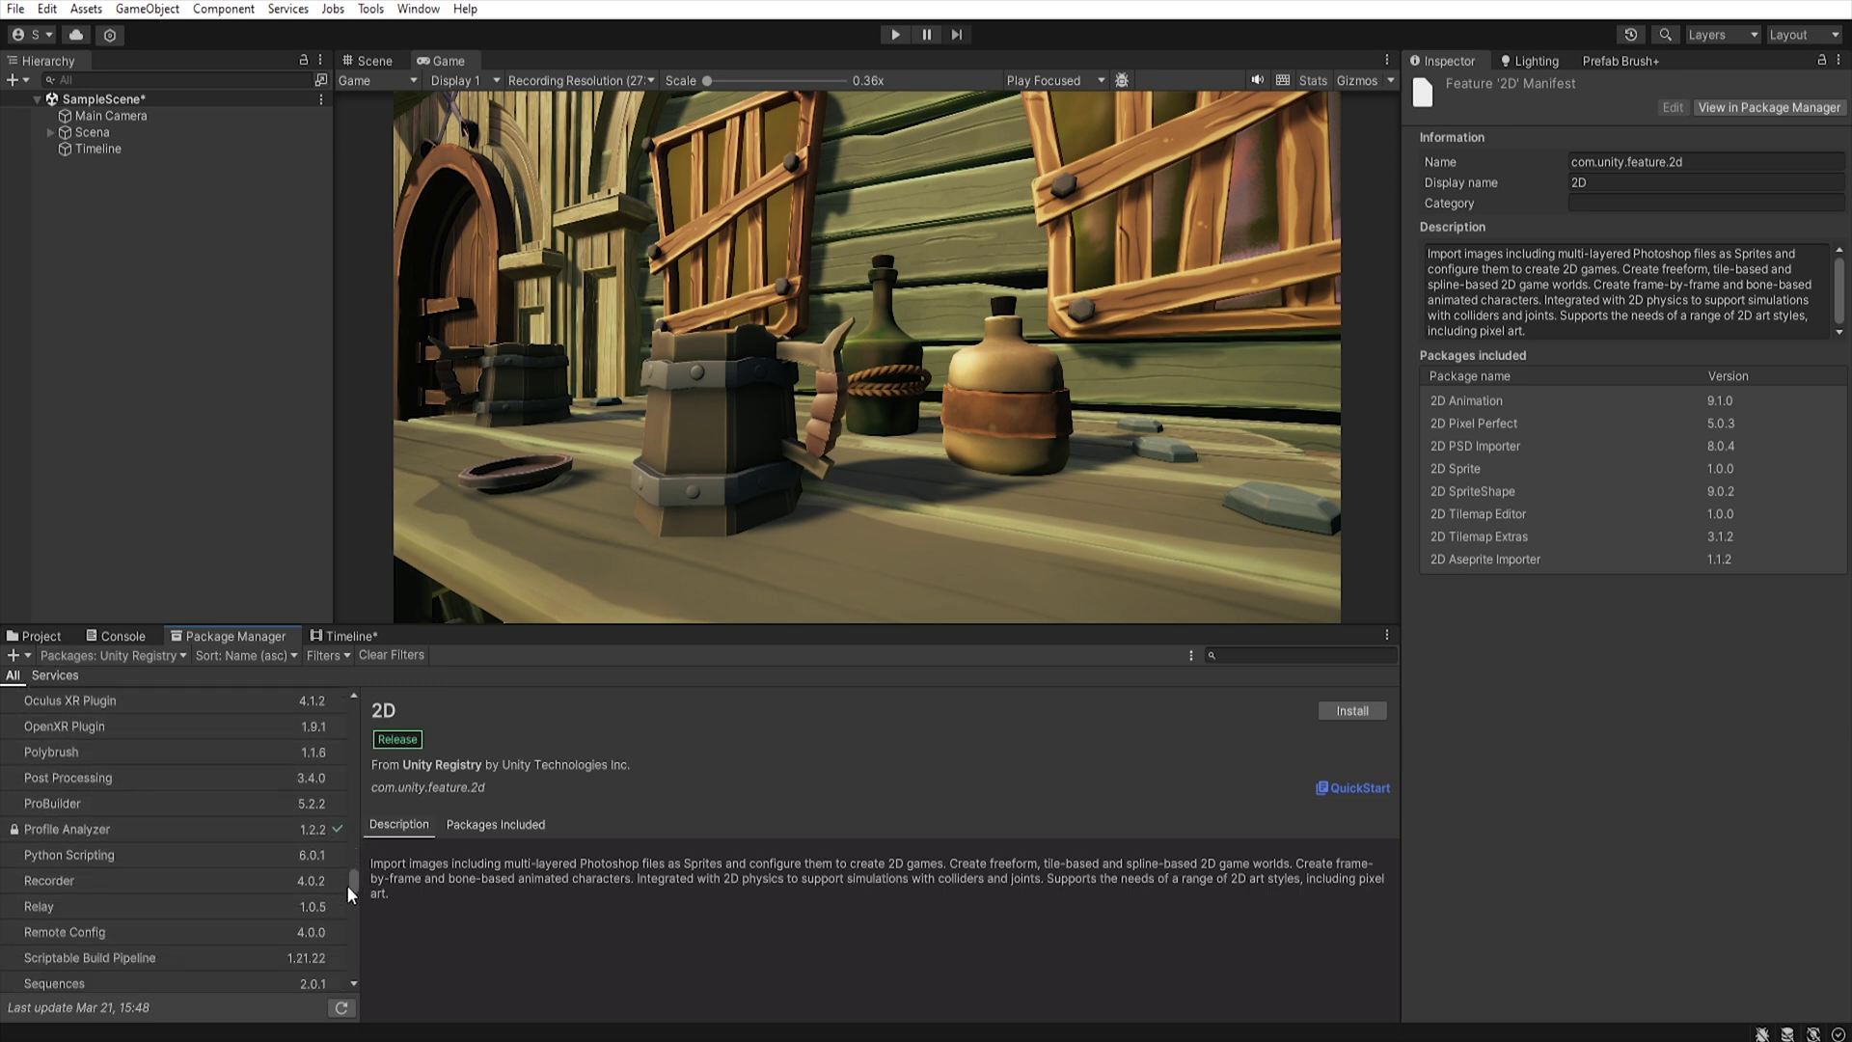
{"action": "left_click", "coordinate": [105, 883]}
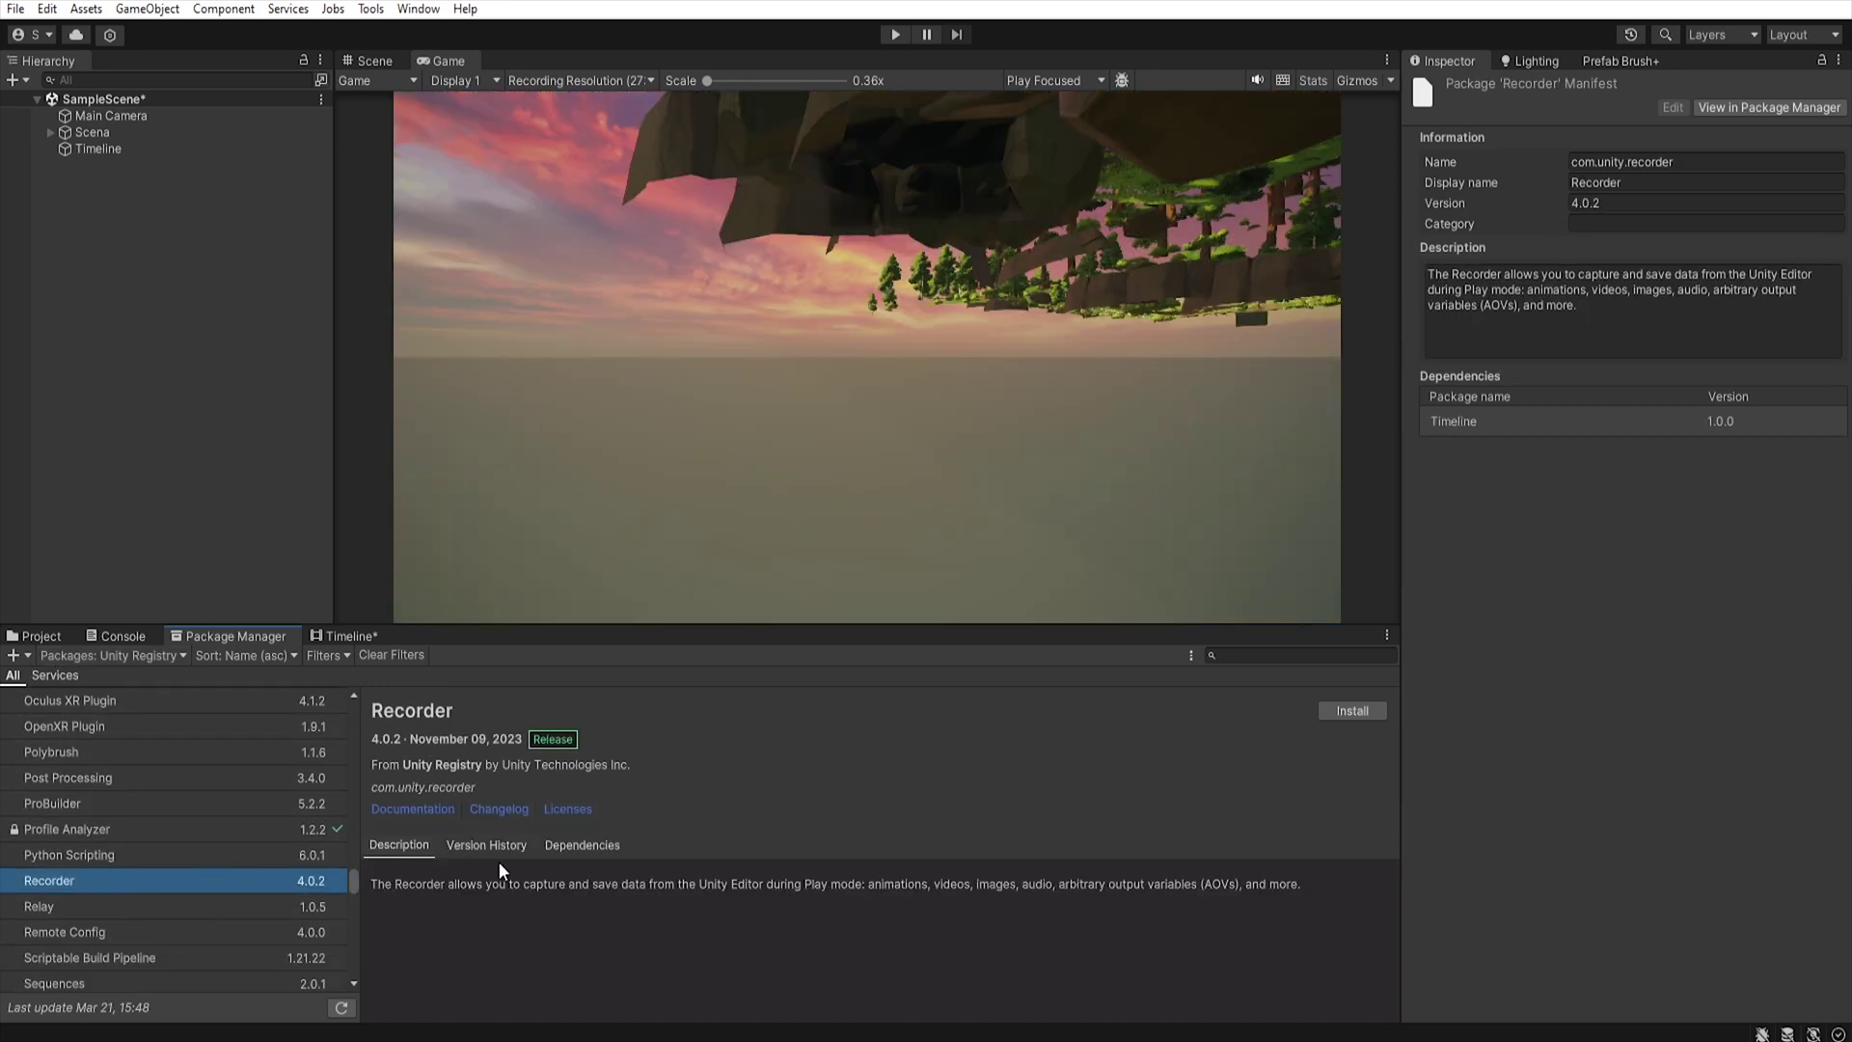
{"action": "left_click", "coordinate": [1344, 708]}
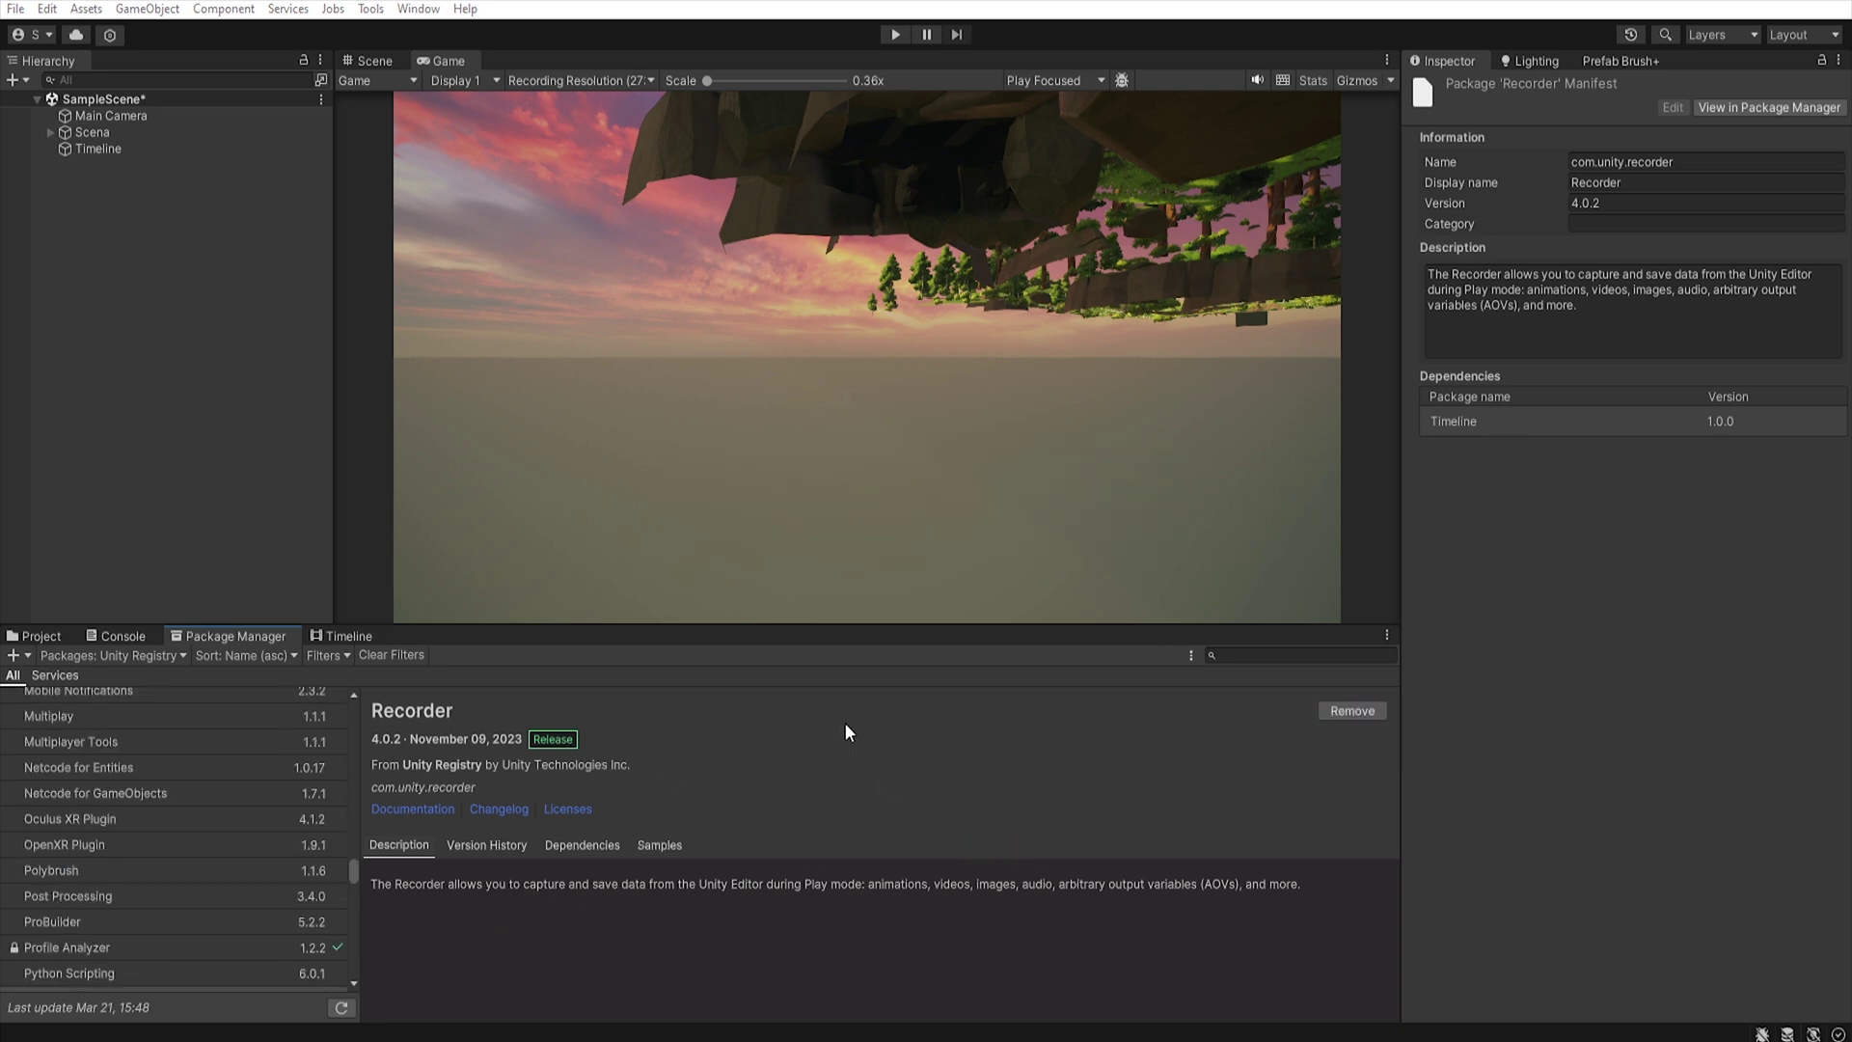
Open the Recorder Window, keep its 30 FPS target frame rate, and open the Add Recorder list.
{"action": "left_click", "coordinate": [429, 11]}
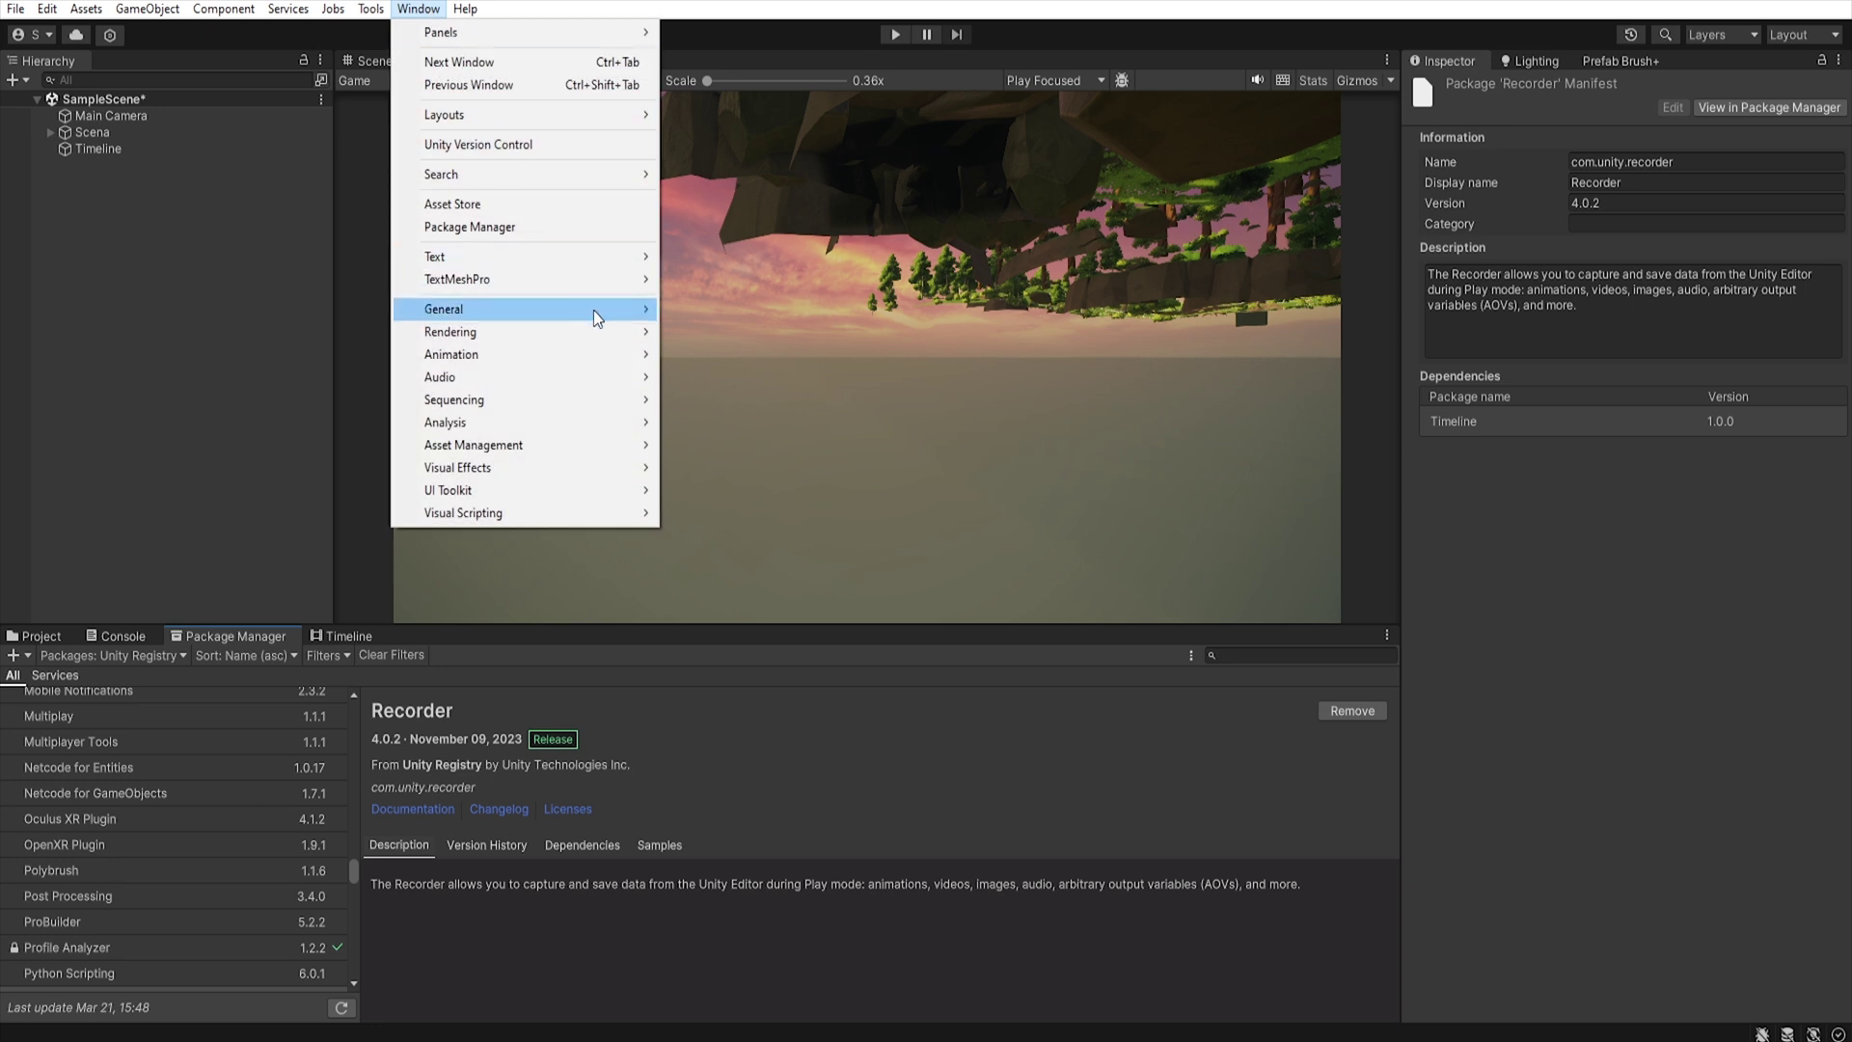
{"action": "mouse_move", "coordinate": [593, 310]}
{"action": "mouse_move", "coordinate": [818, 538]}
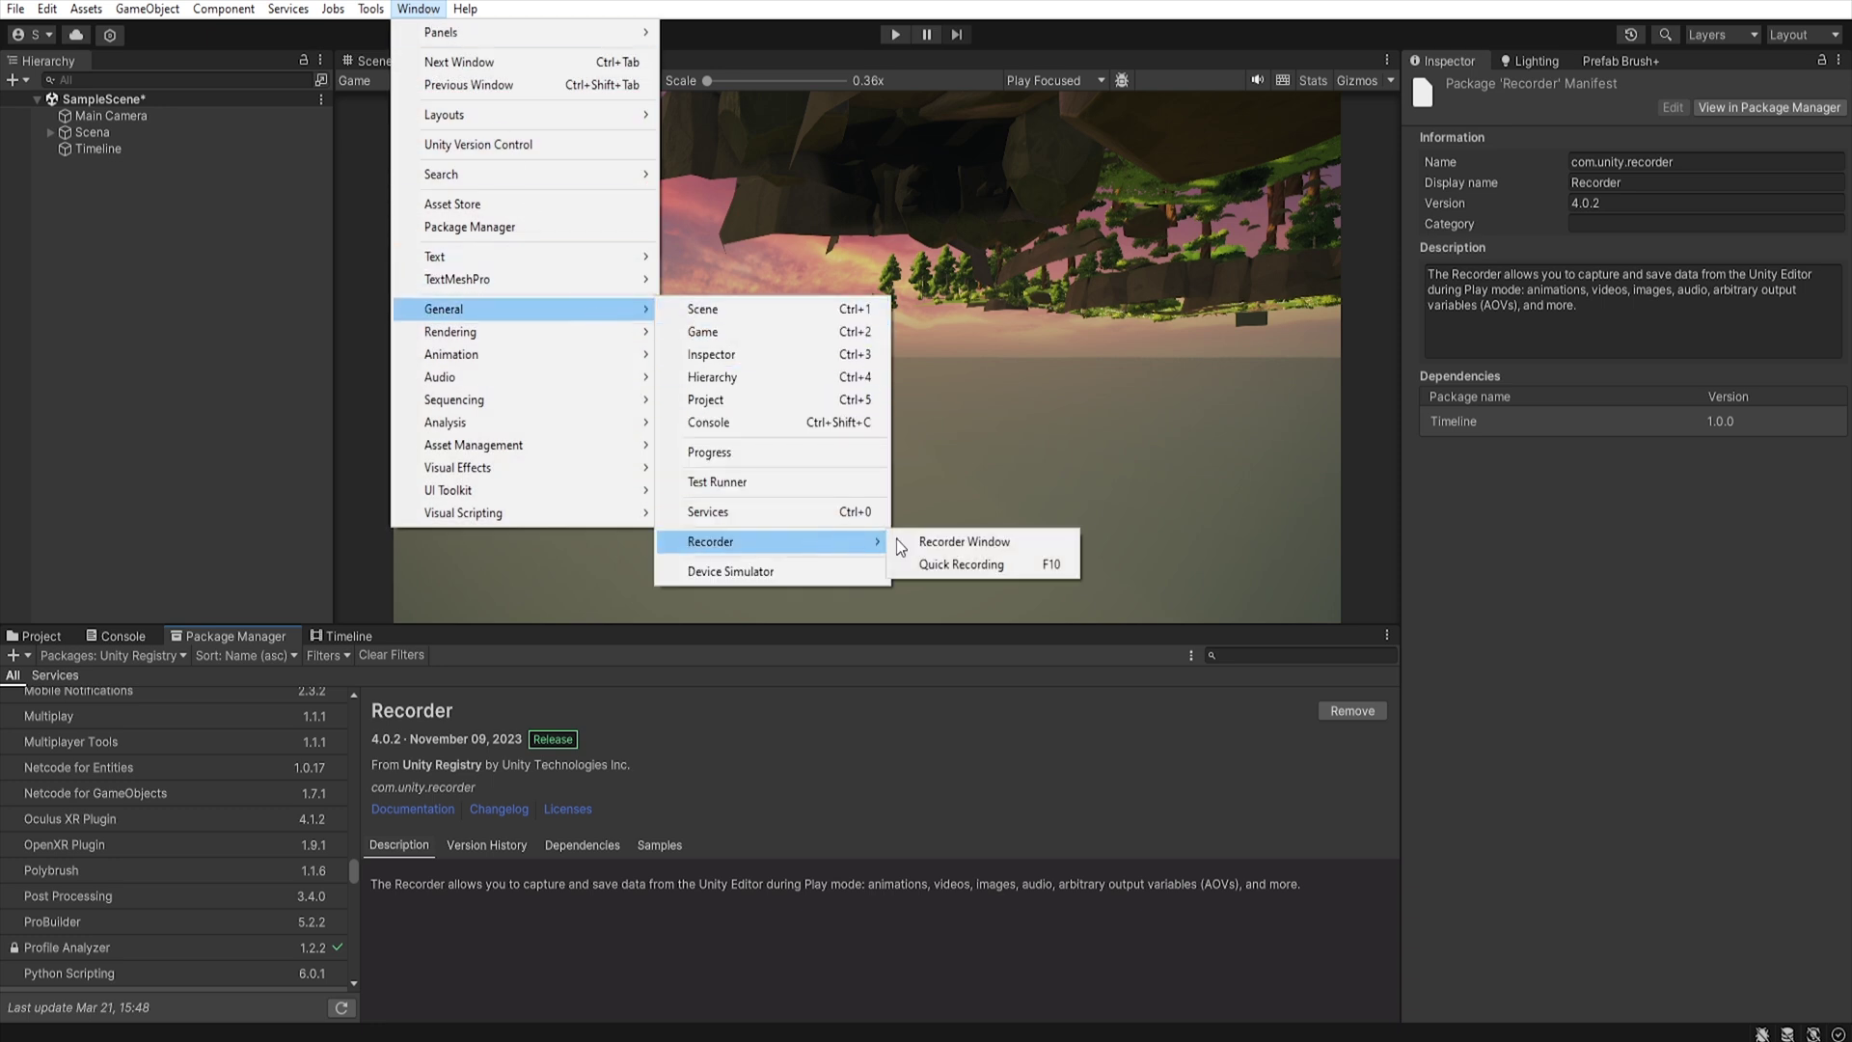
{"action": "left_click", "coordinate": [965, 542]}
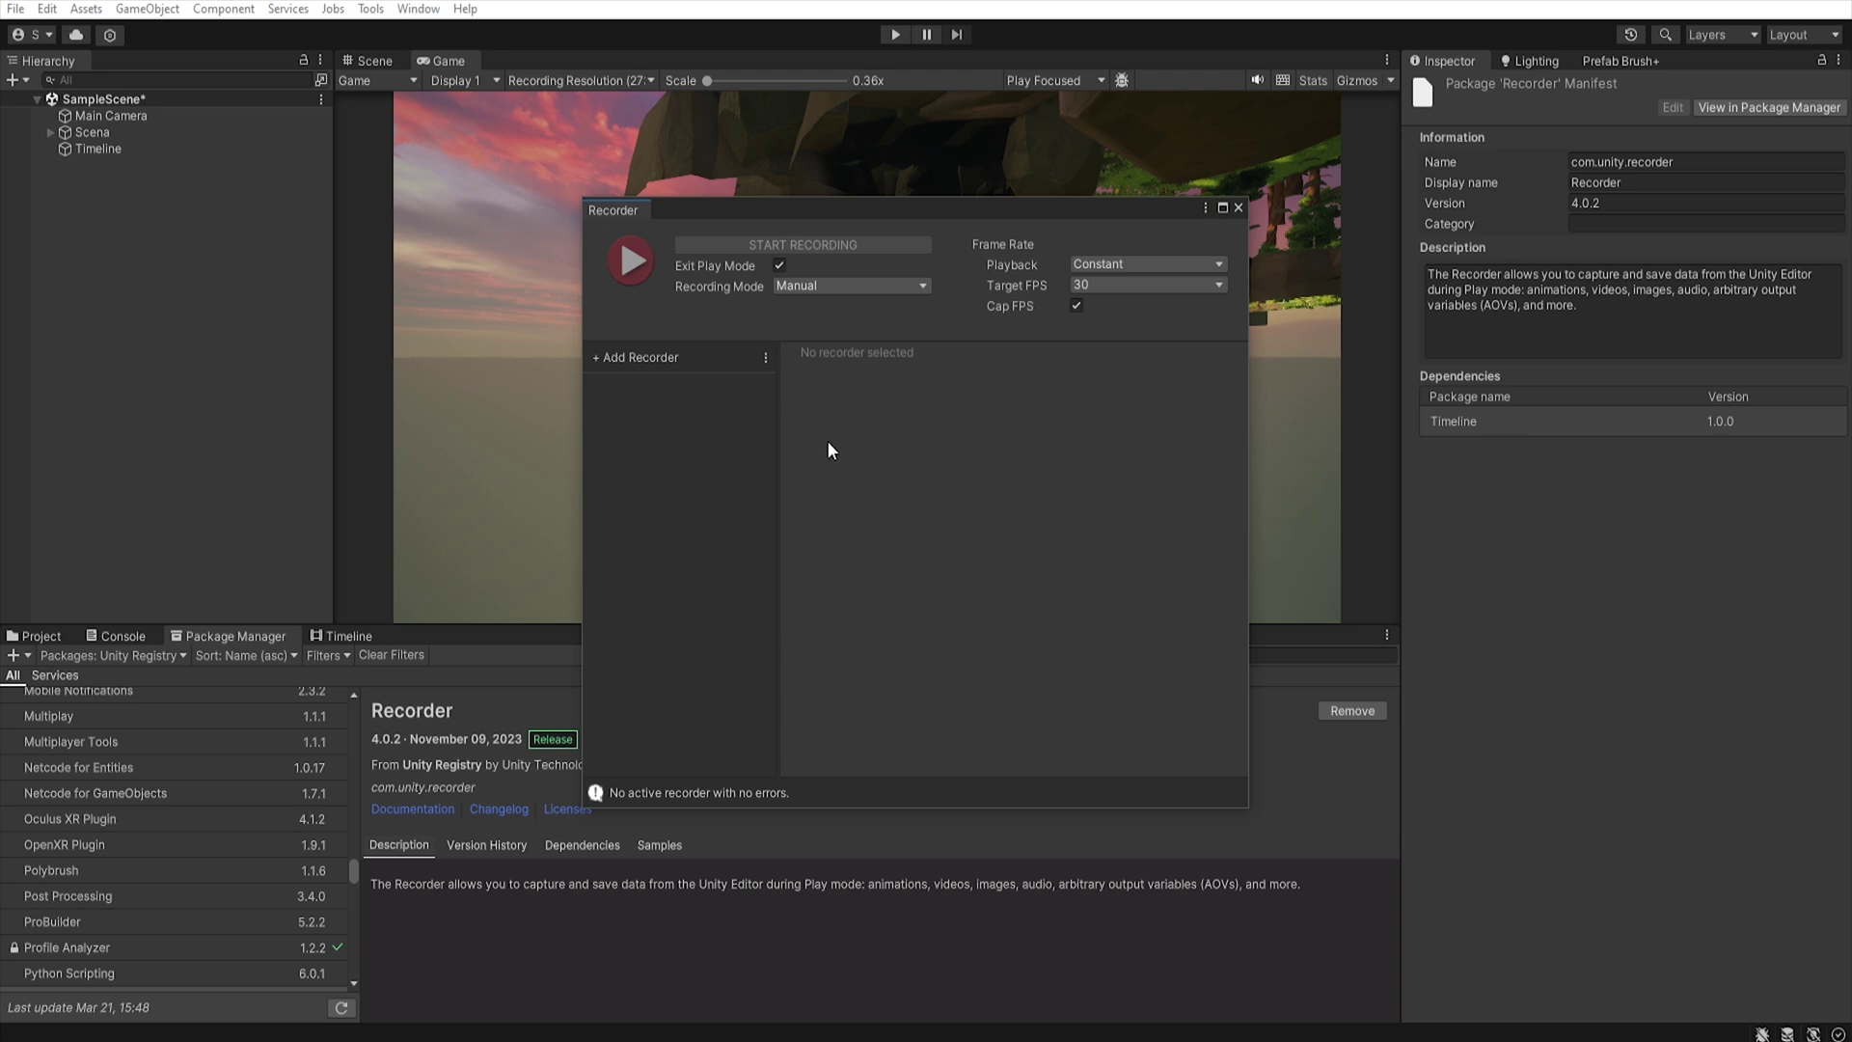
{"action": "left_click", "coordinate": [1162, 284]}
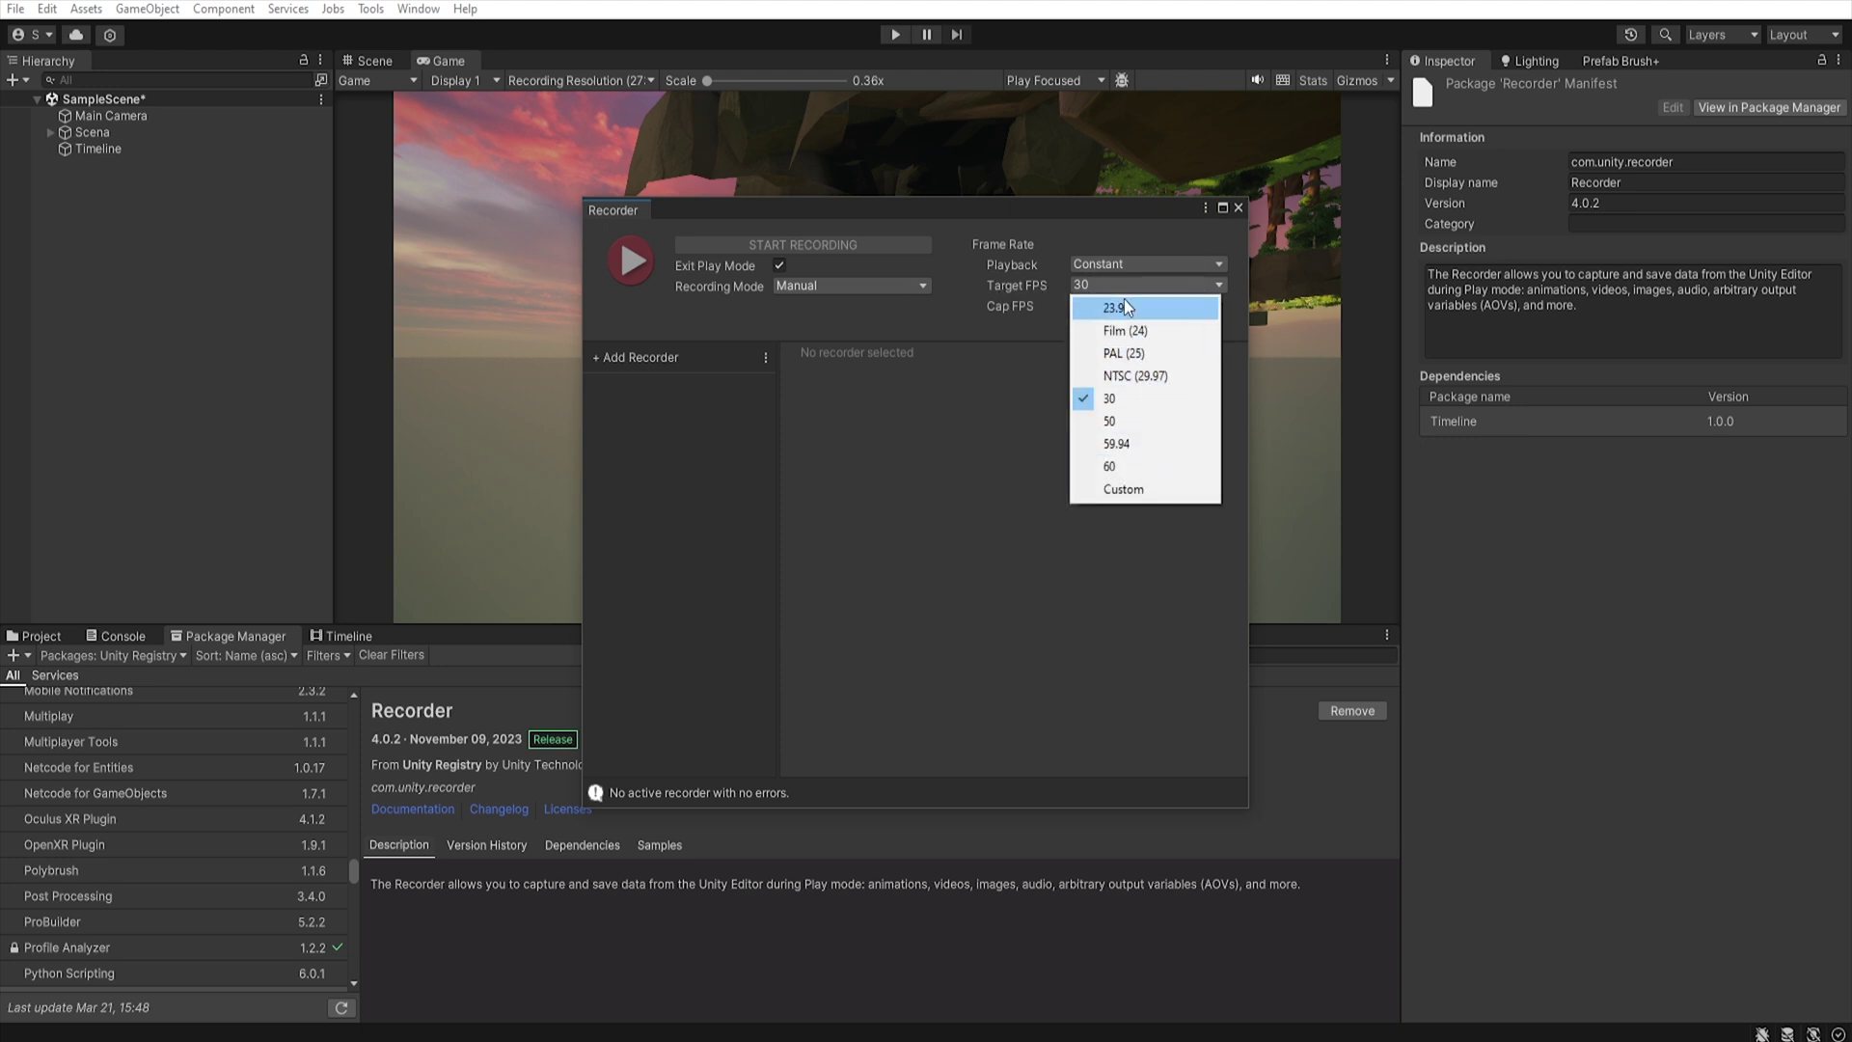
{"action": "left_click", "coordinate": [953, 282]}
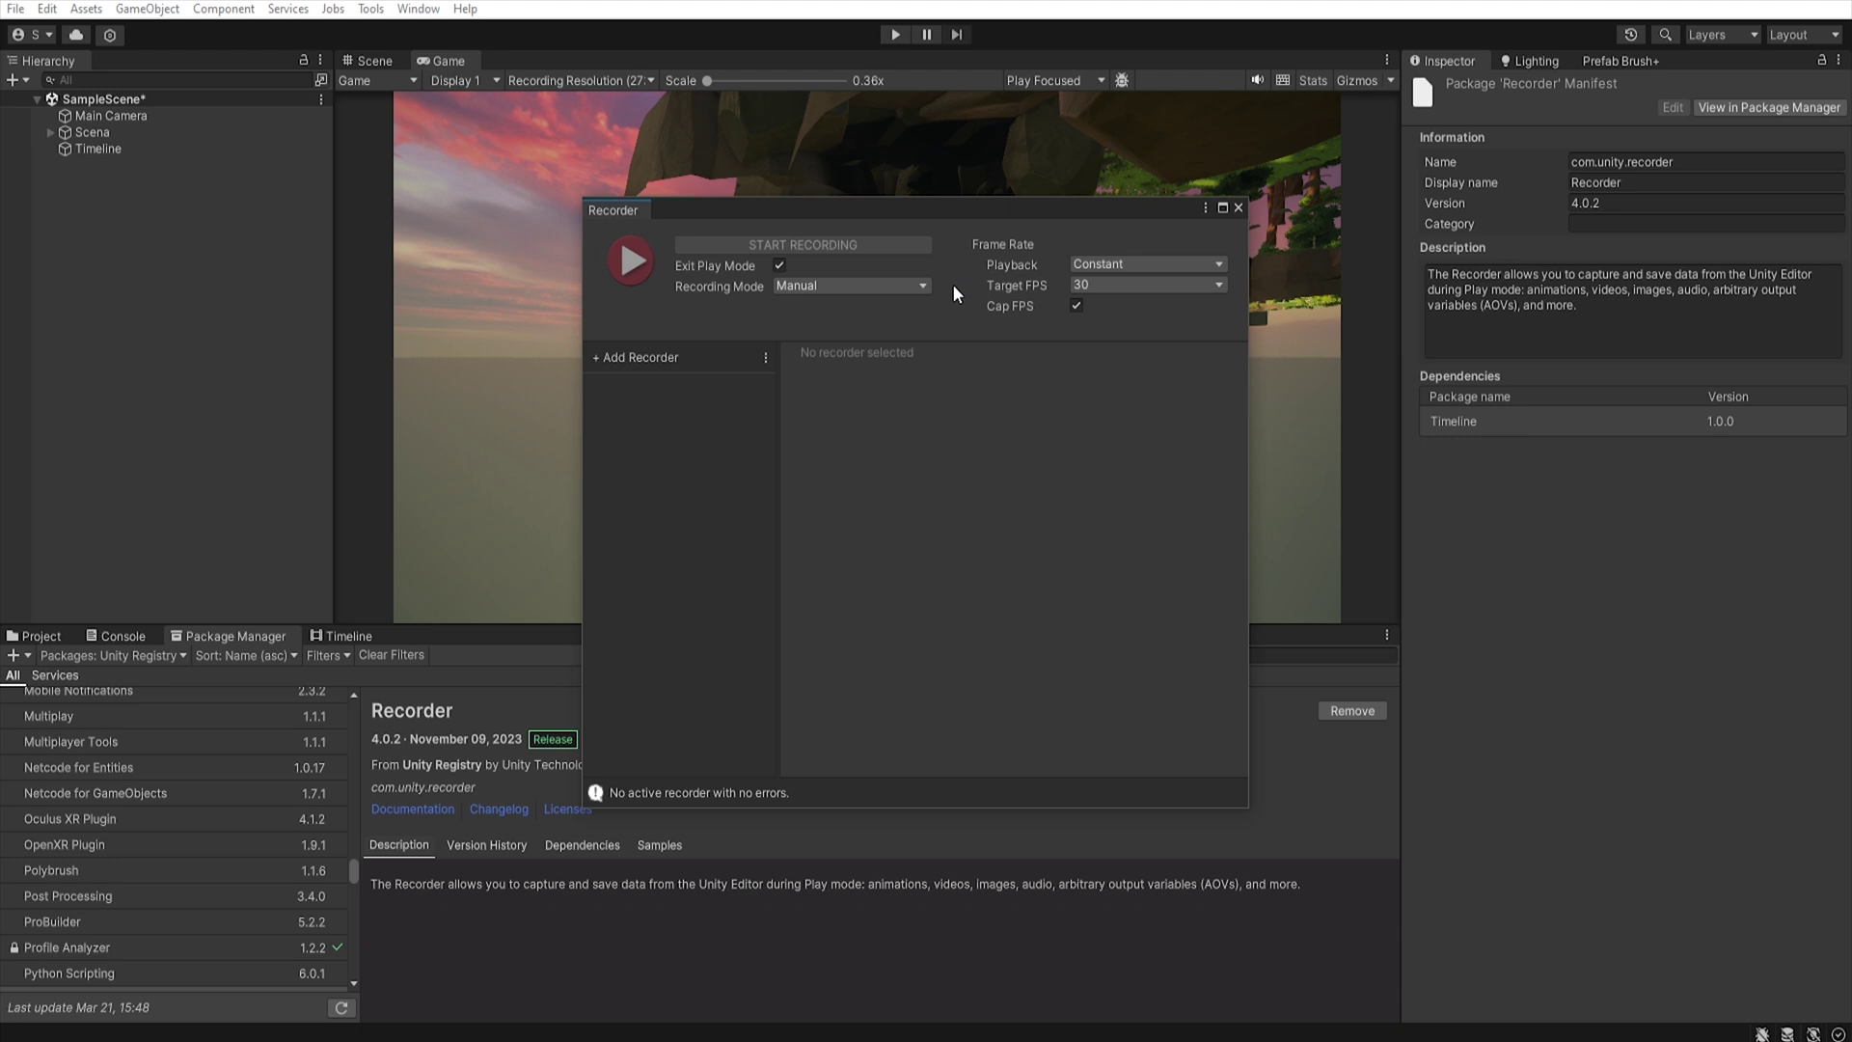
{"action": "left_click", "coordinate": [640, 361]}
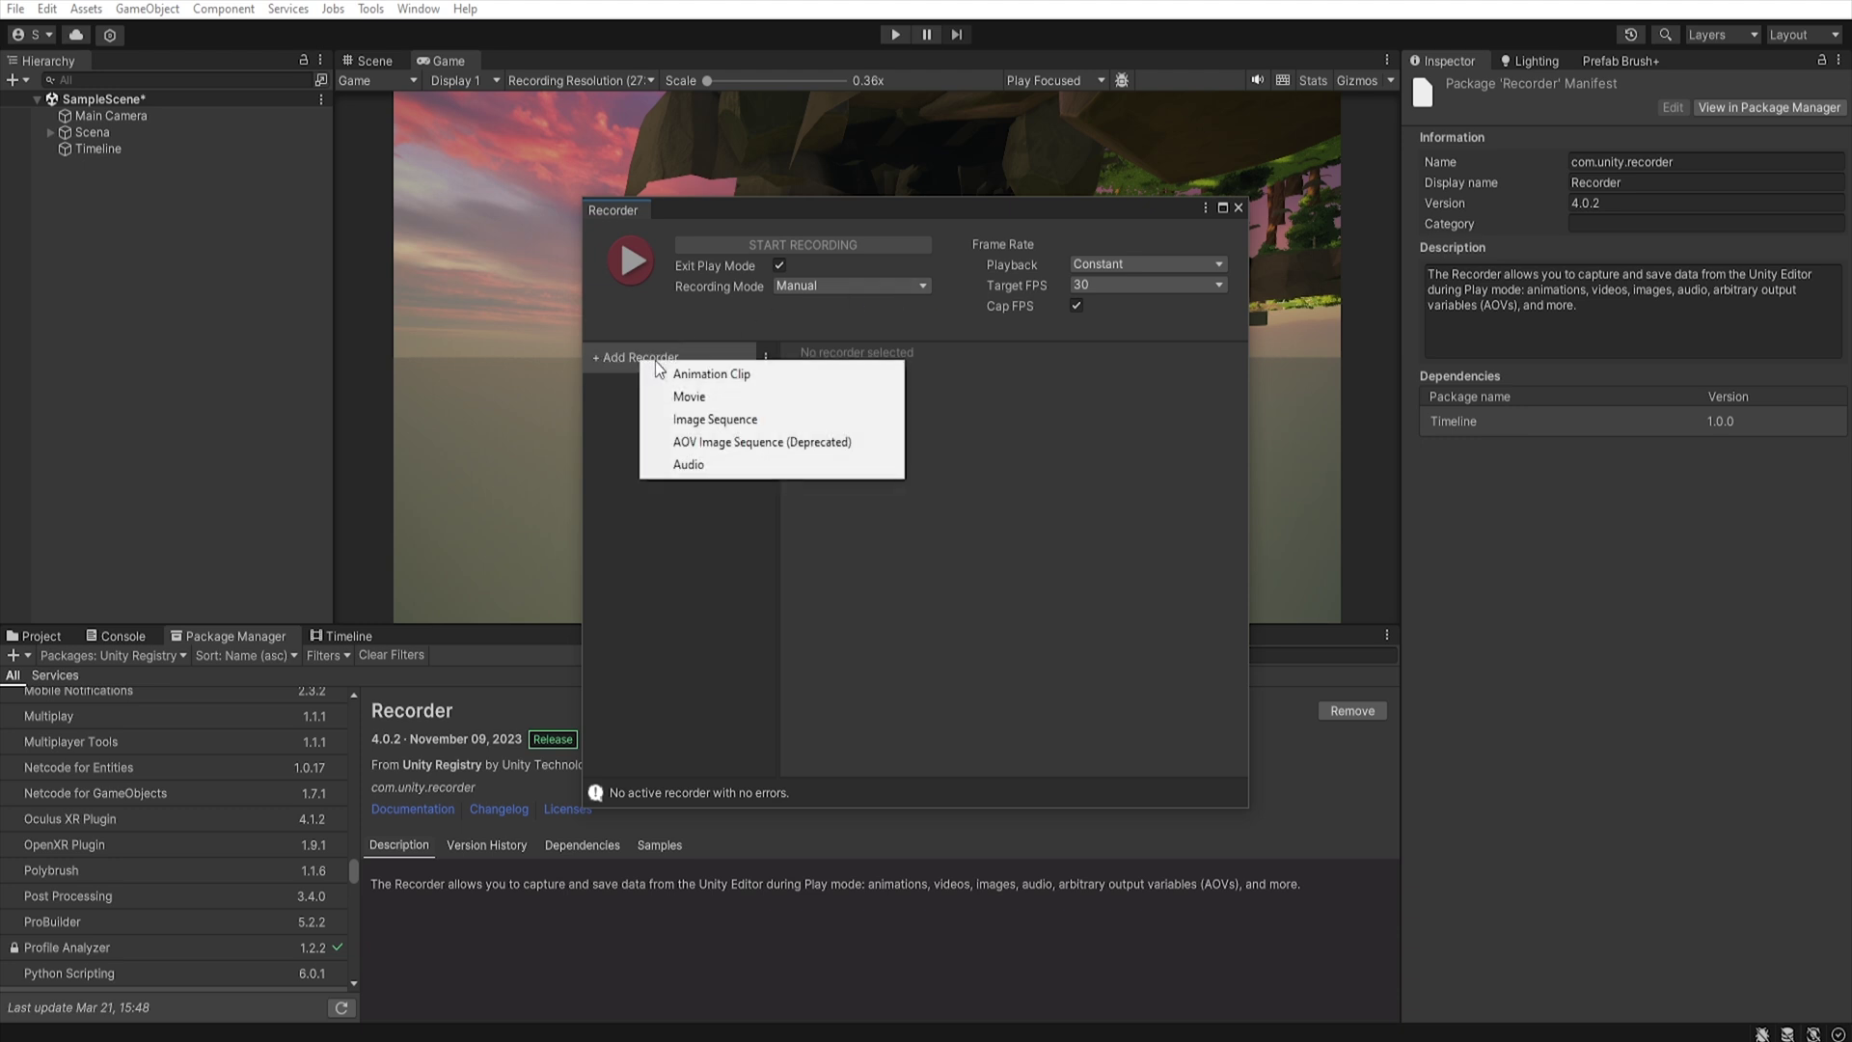
Add an Image Sequence recorder that captures from the Game View.
{"action": "left_click", "coordinate": [710, 420]}
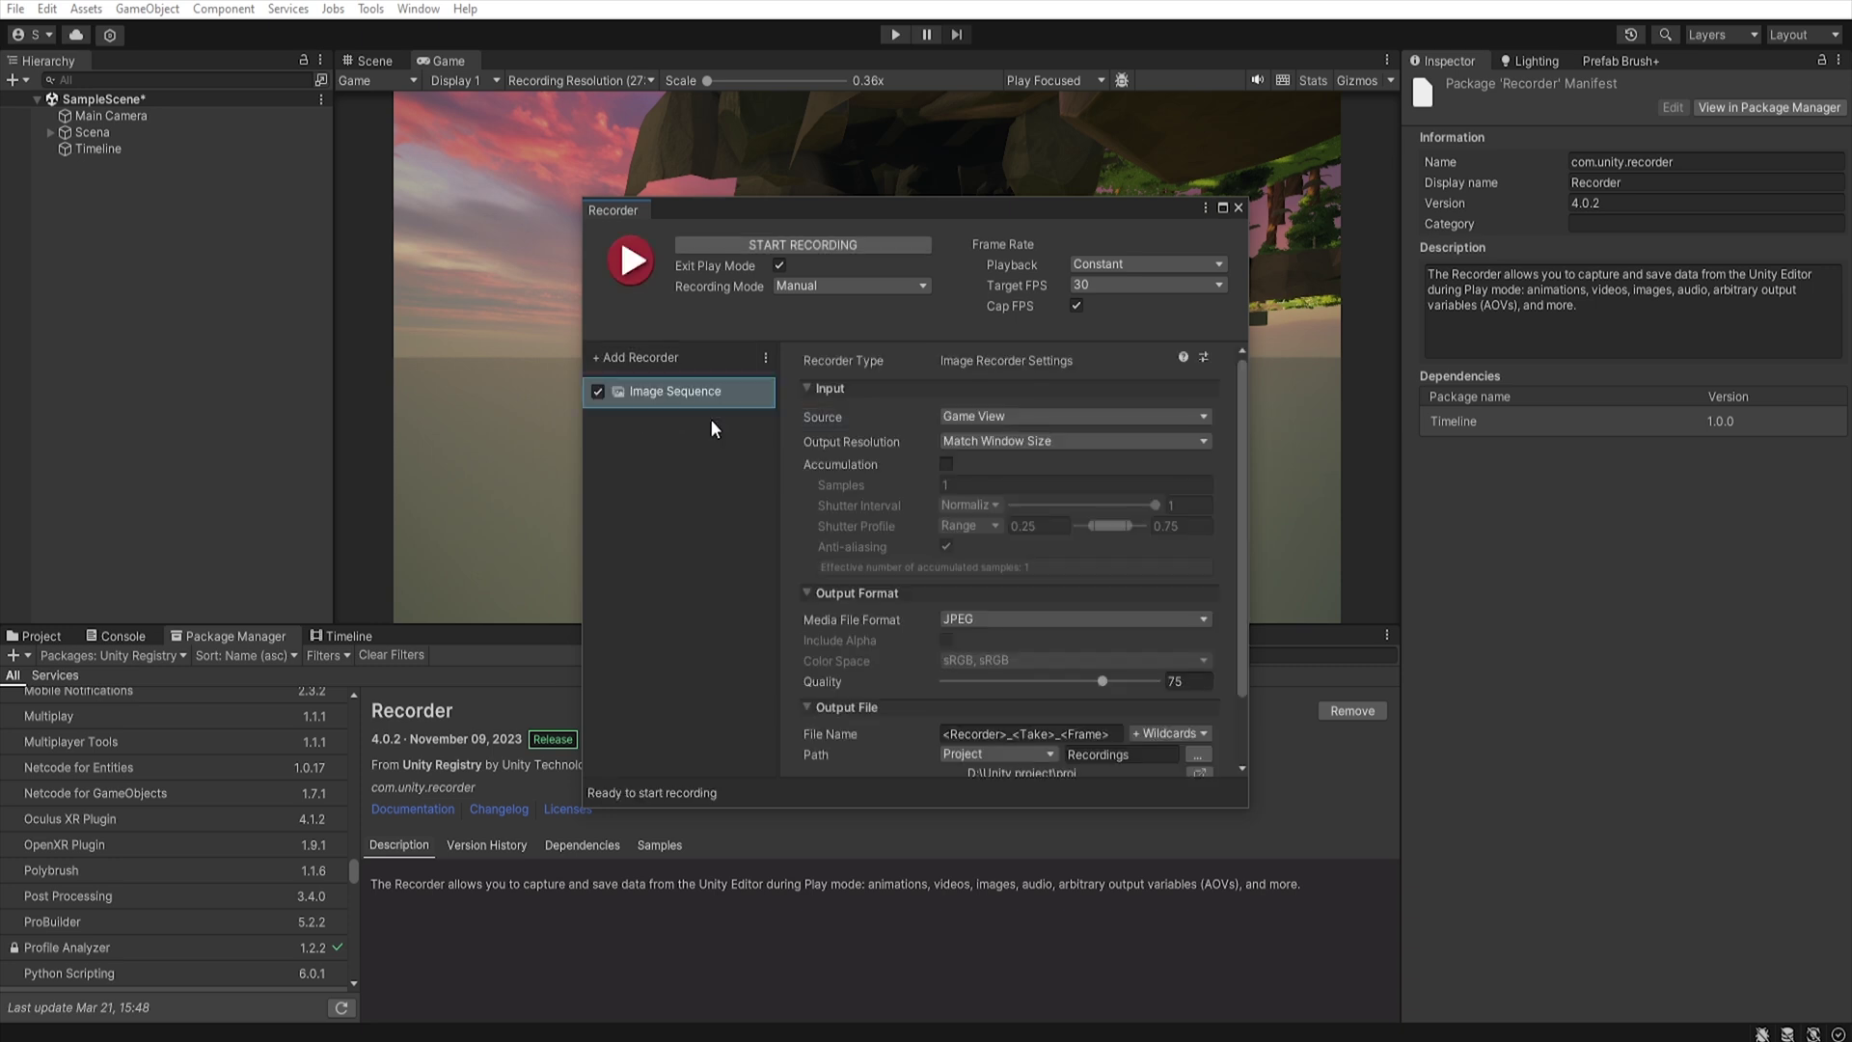
{"action": "left_click", "coordinate": [997, 421]}
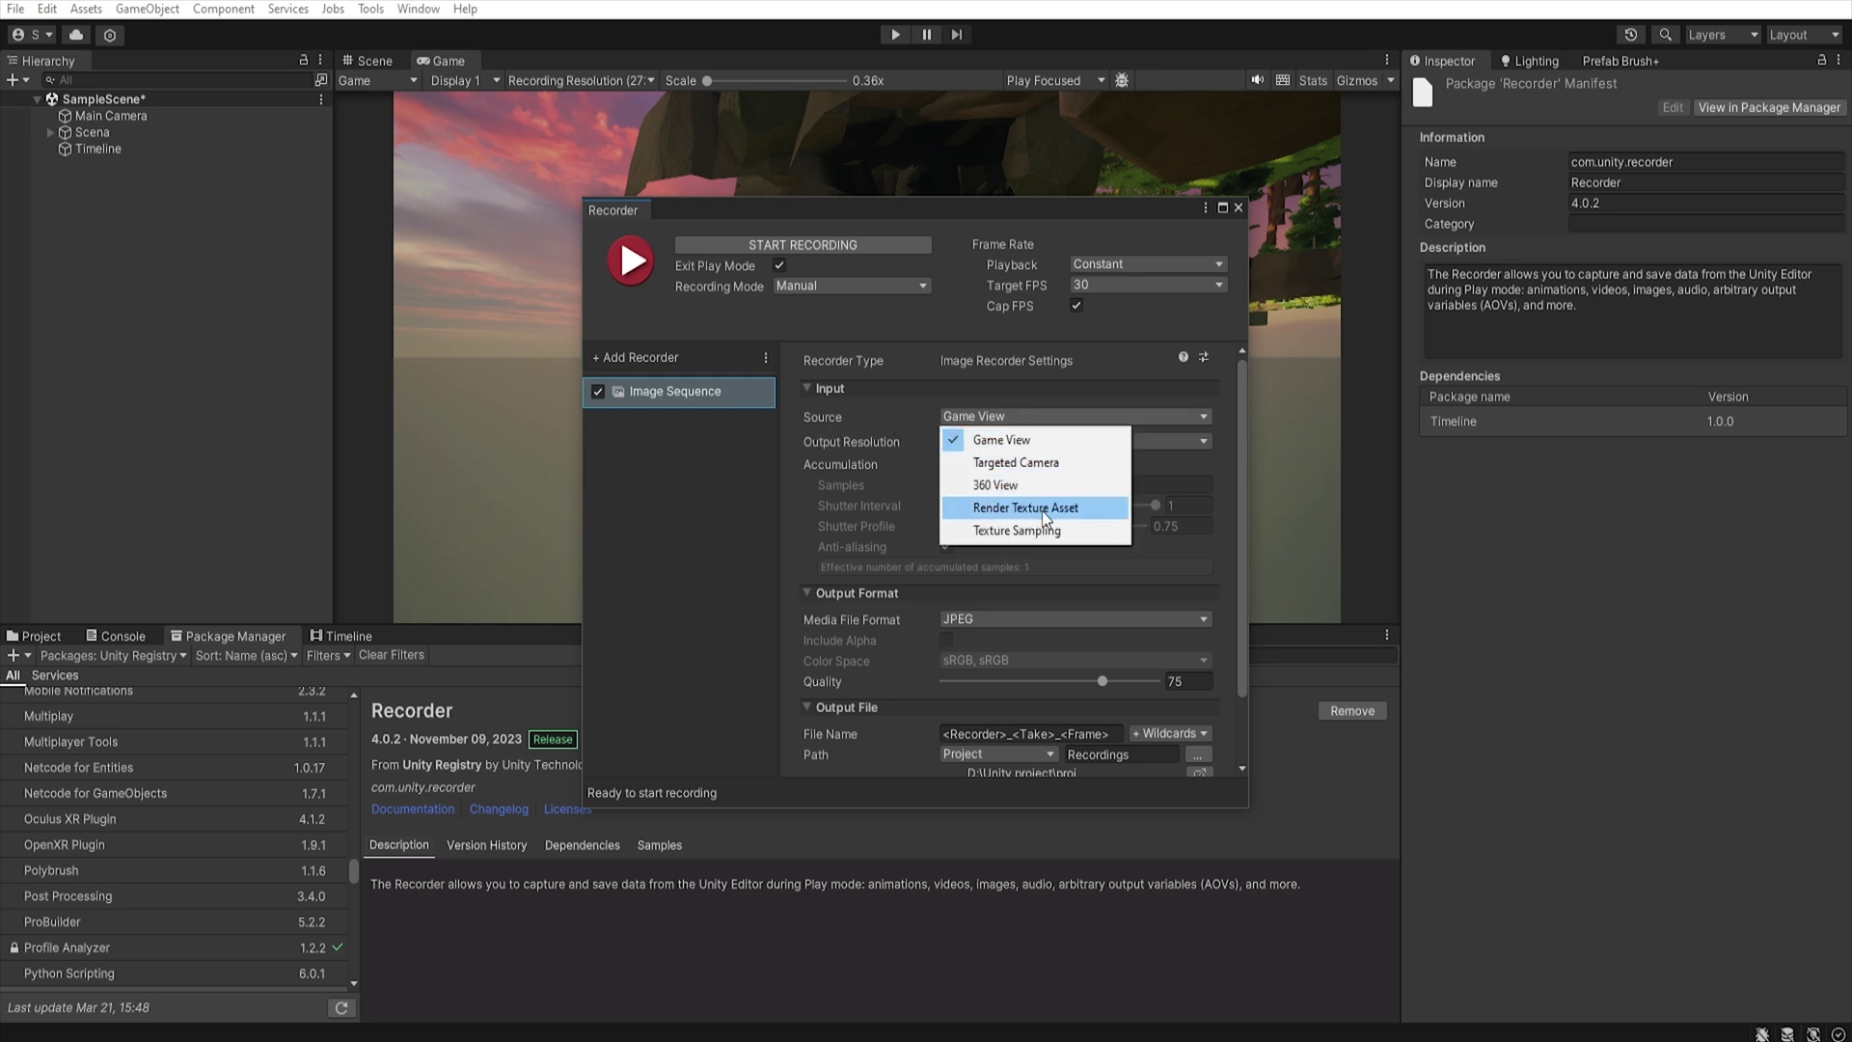
{"action": "left_click", "coordinate": [1026, 441]}
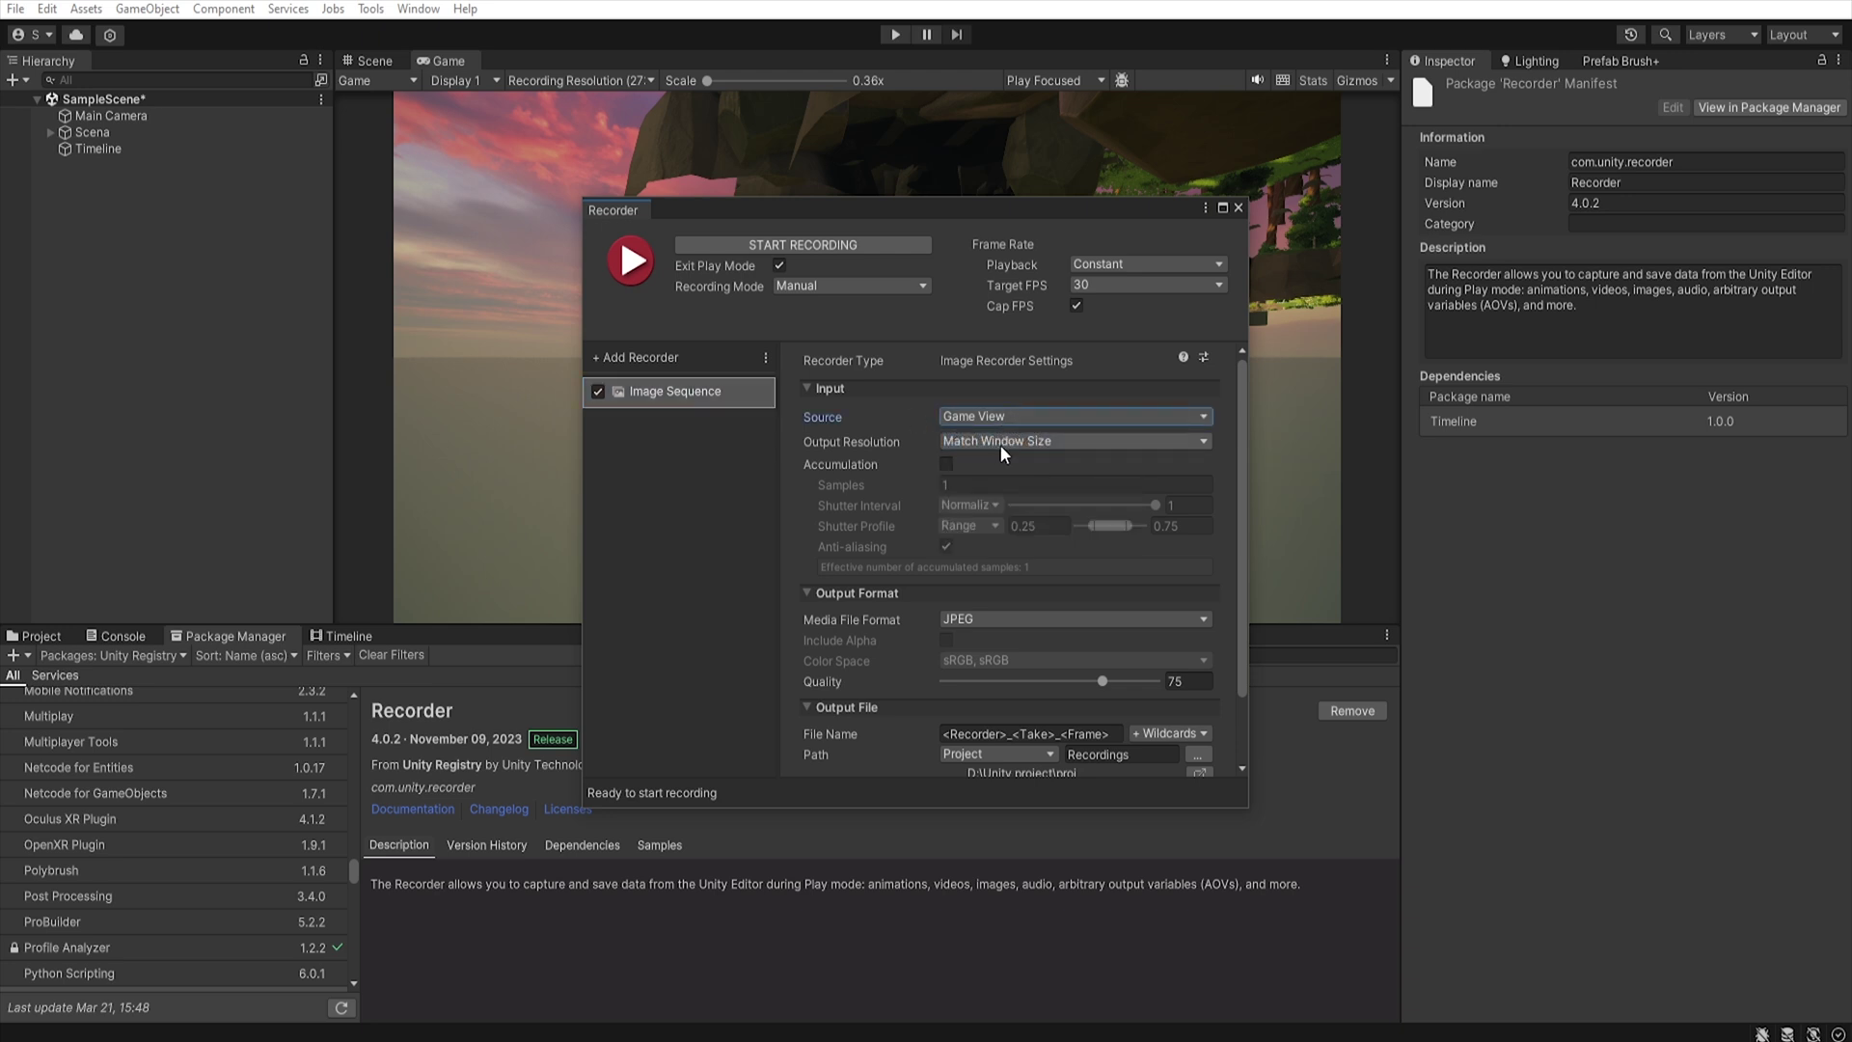
Set the recorder output to 4K - 2160p, 19:10 aspect ratio, in PNG format.
{"action": "left_click", "coordinate": [1054, 443]}
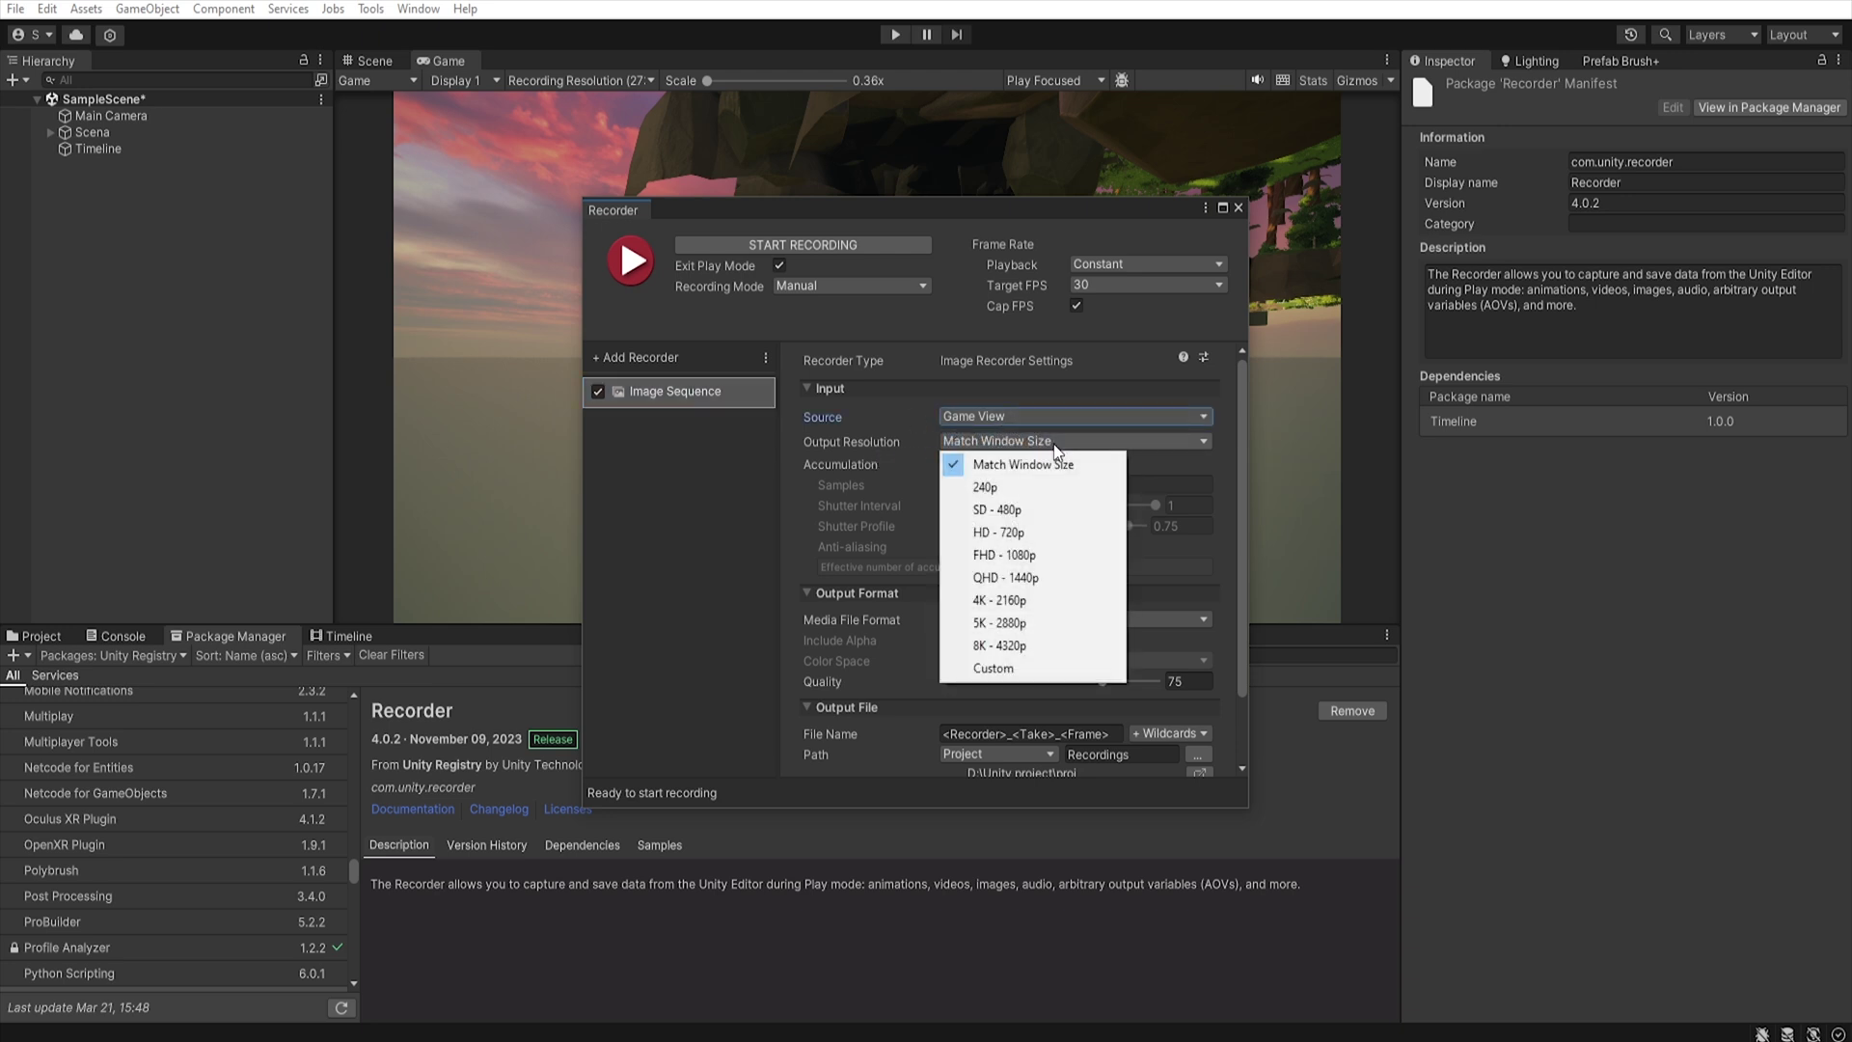
{"action": "left_click", "coordinate": [1040, 598]}
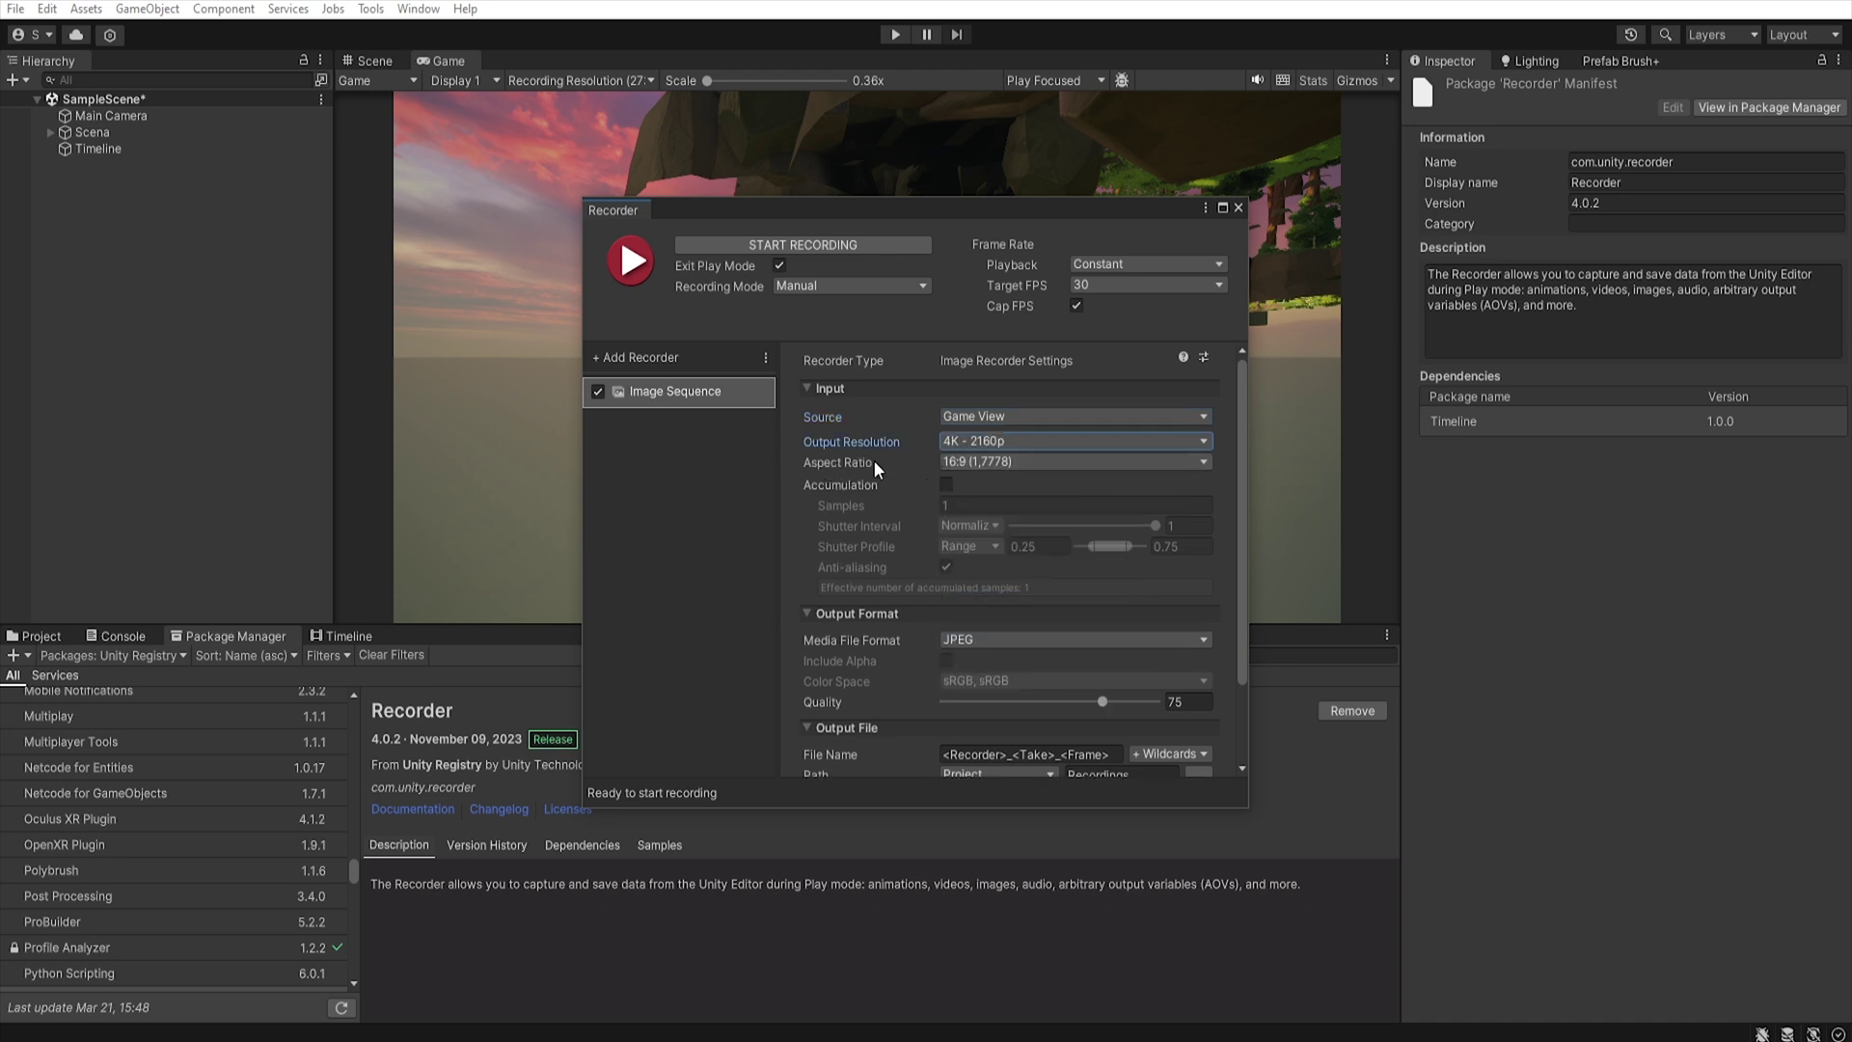
{"action": "left_click", "coordinate": [1030, 460]}
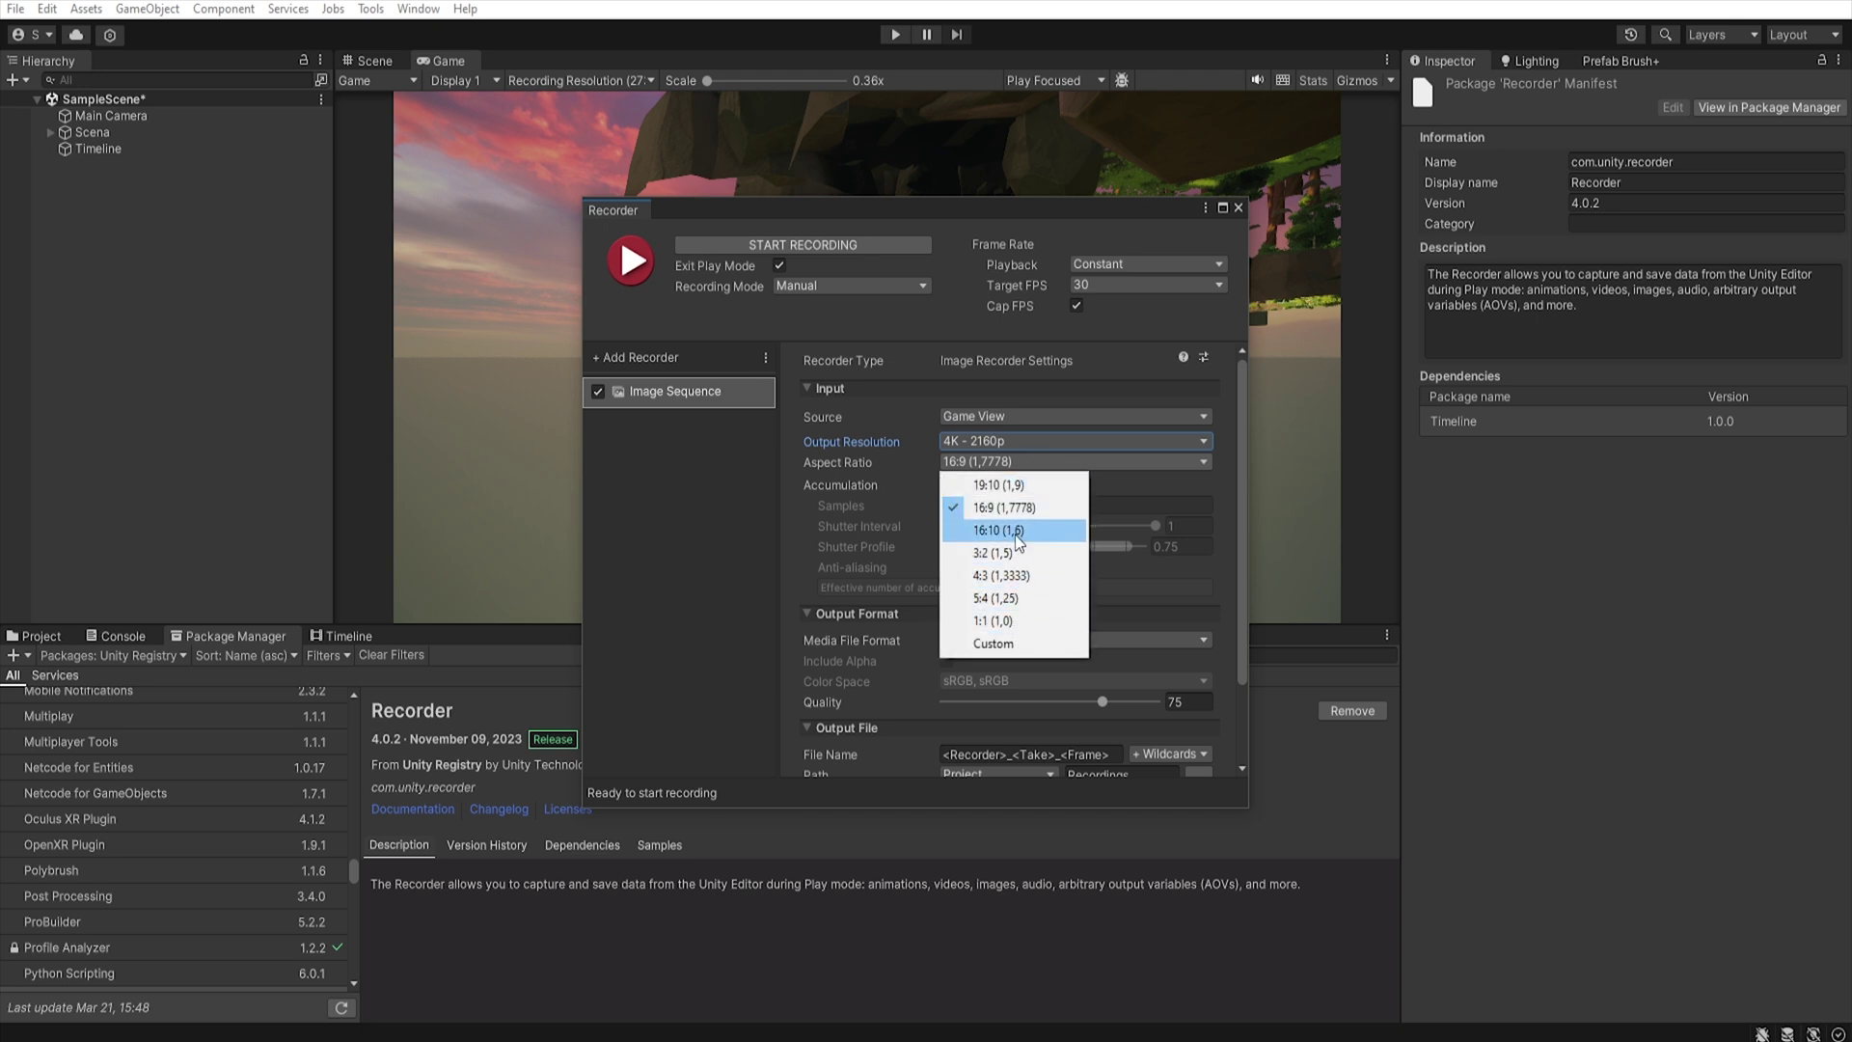
{"action": "left_click", "coordinate": [984, 486]}
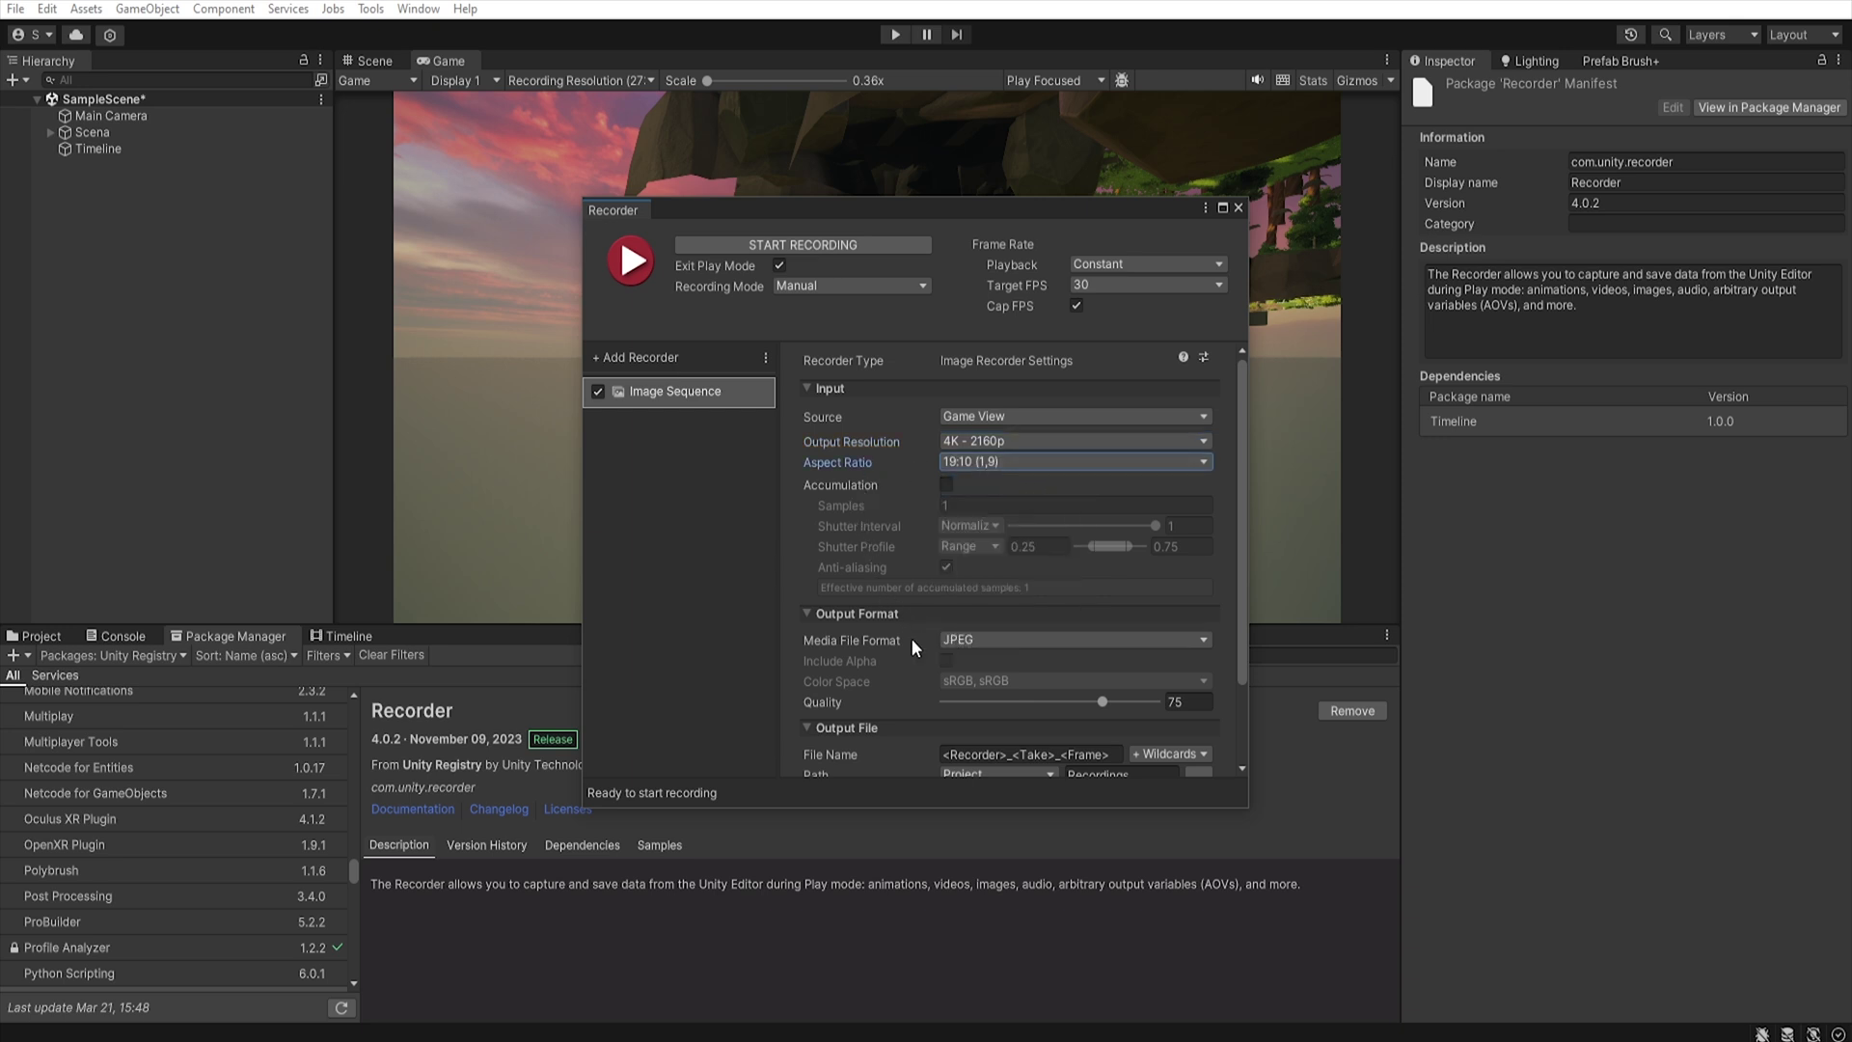
{"action": "left_click", "coordinate": [1085, 635]}
{"action": "left_click", "coordinate": [1015, 663]}
{"action": "scroll", "coordinate": [1142, 611], "scroll_direction": "down", "scroll_amount": 3}
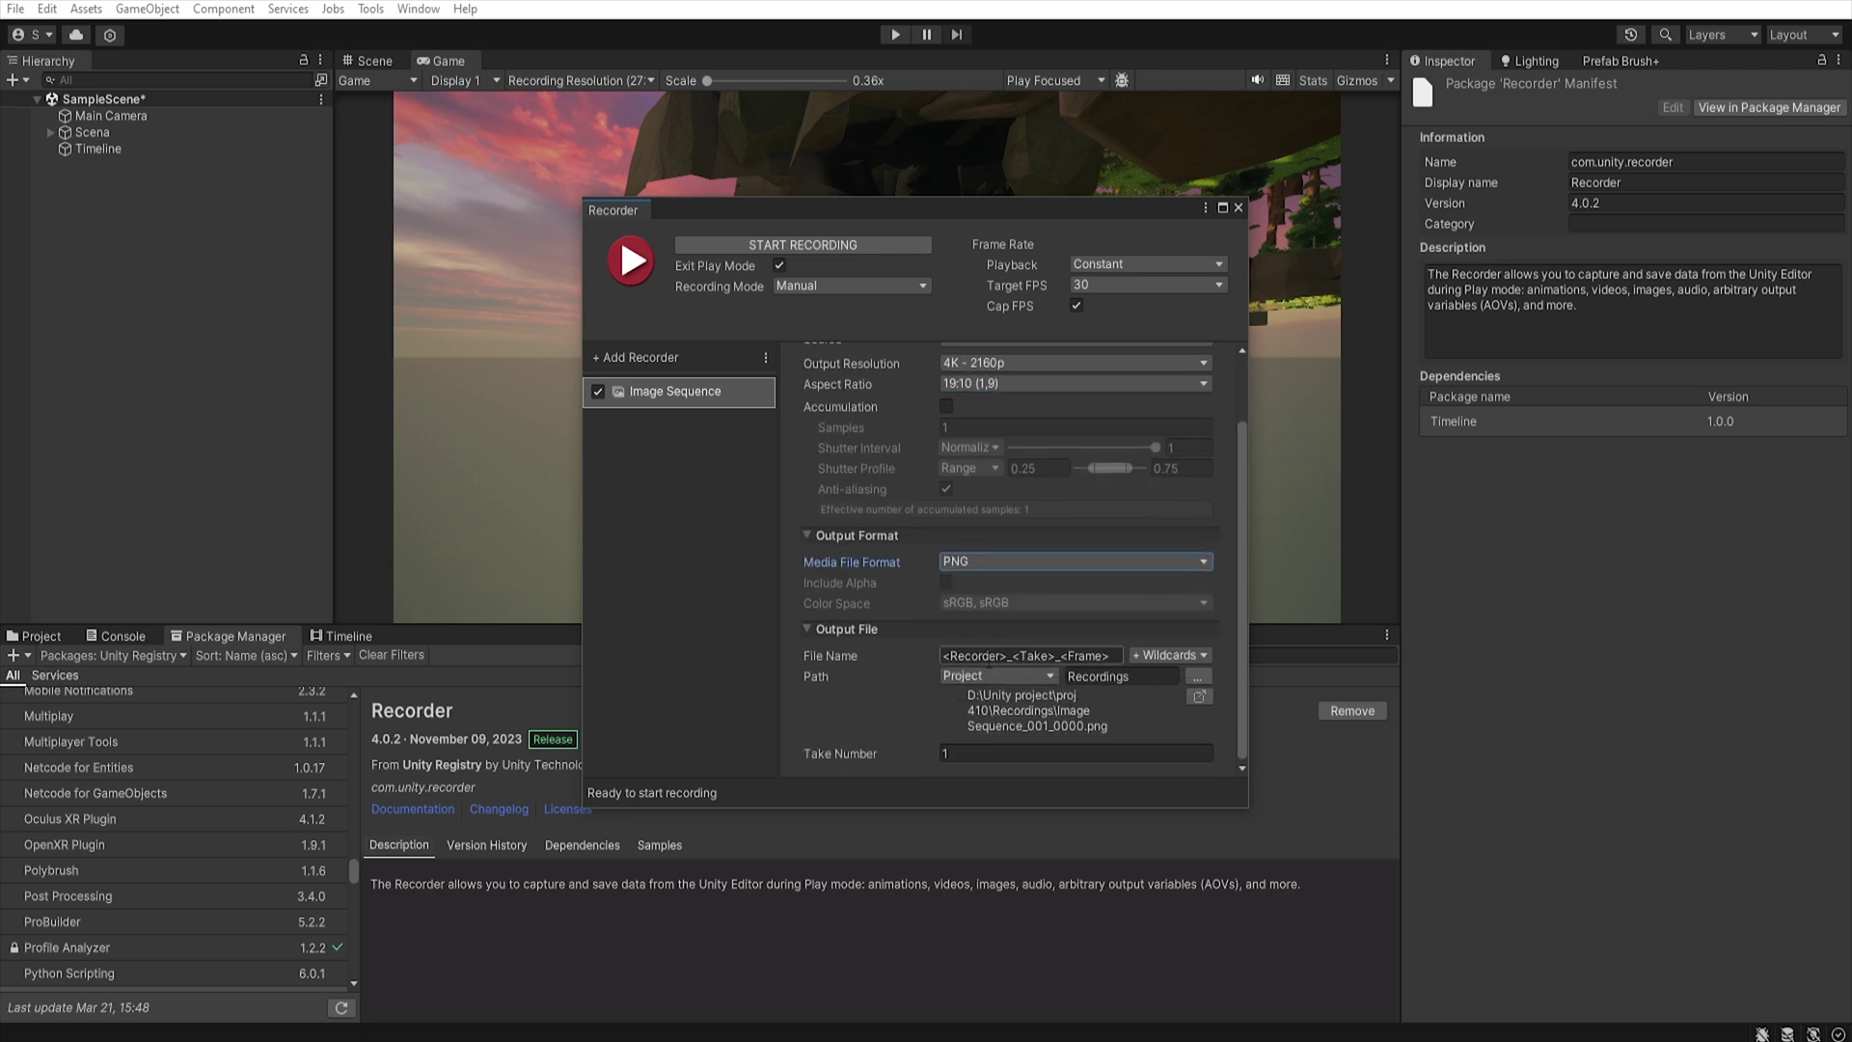
{"action": "left_click", "coordinate": [1199, 694]}
Record the Timeline's camera shots as a 754-frame image sequence, then stop recording.
{"action": "left_click", "coordinate": [831, 249]}
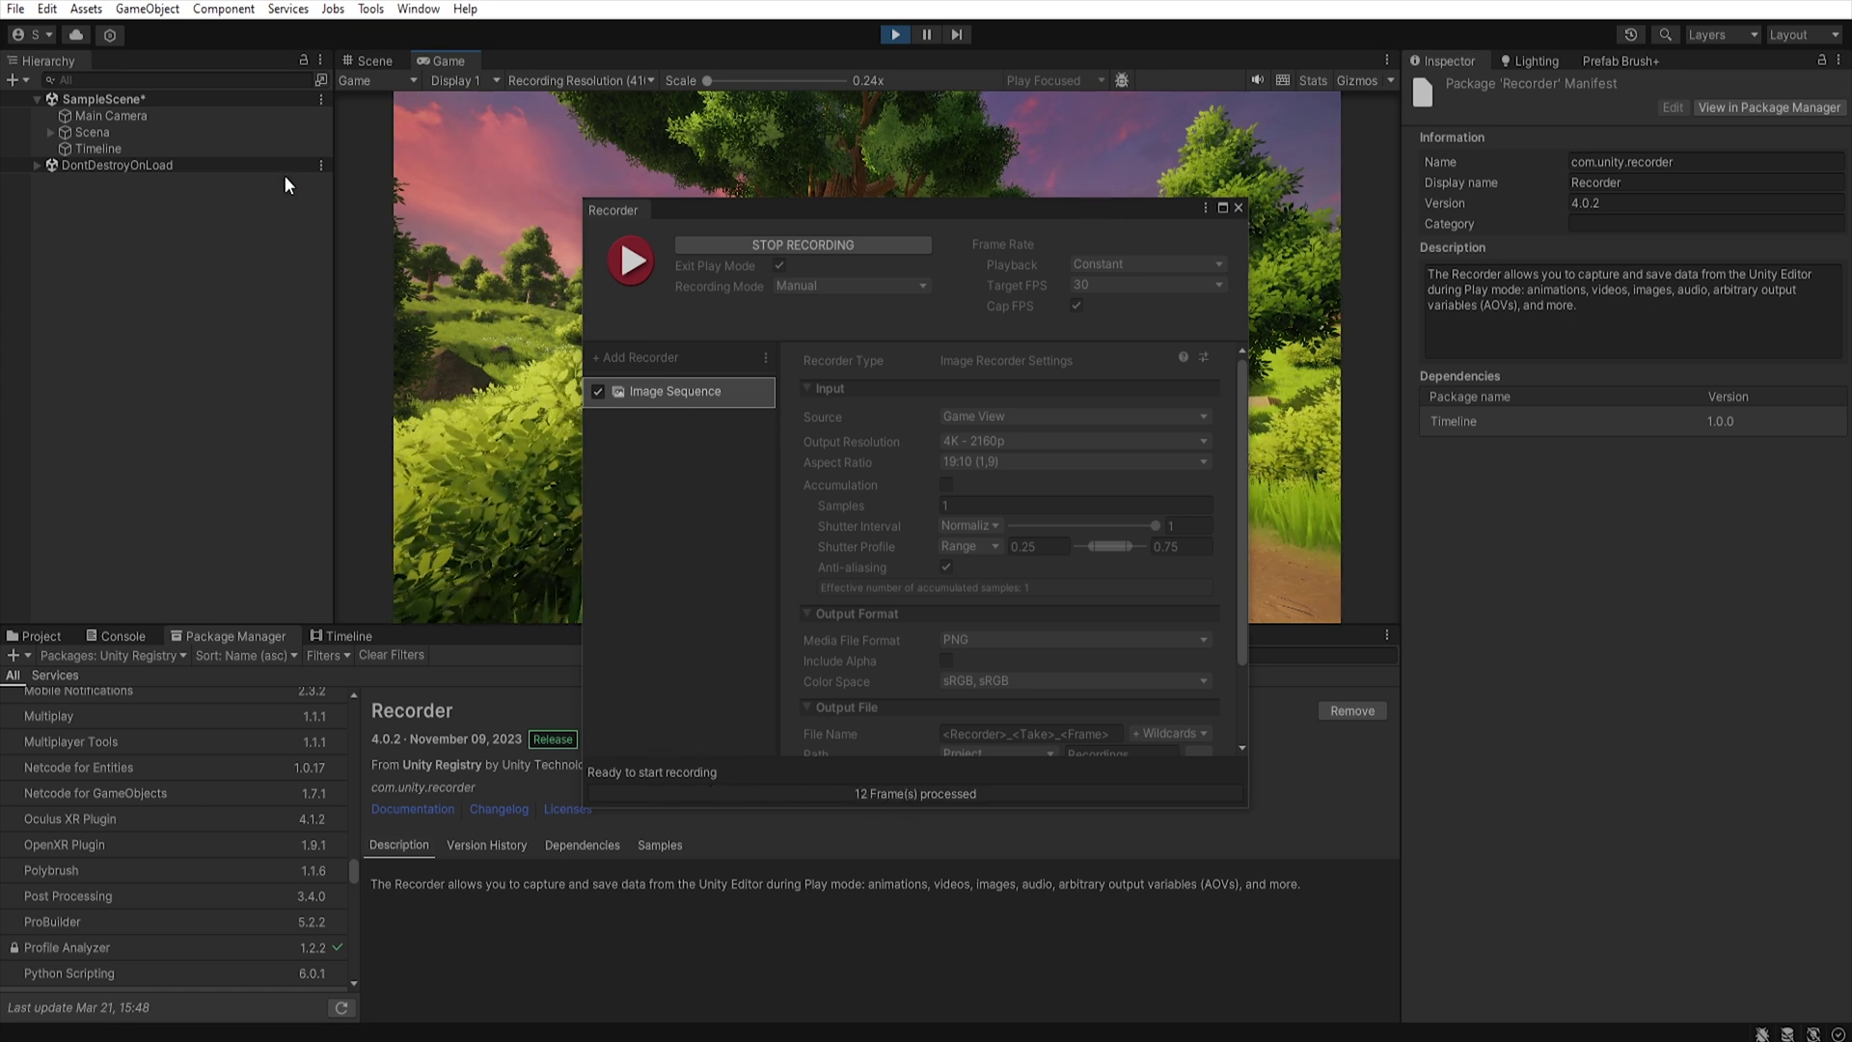
{"action": "left_click", "coordinate": [108, 148]}
{"action": "left_click", "coordinate": [349, 636]}
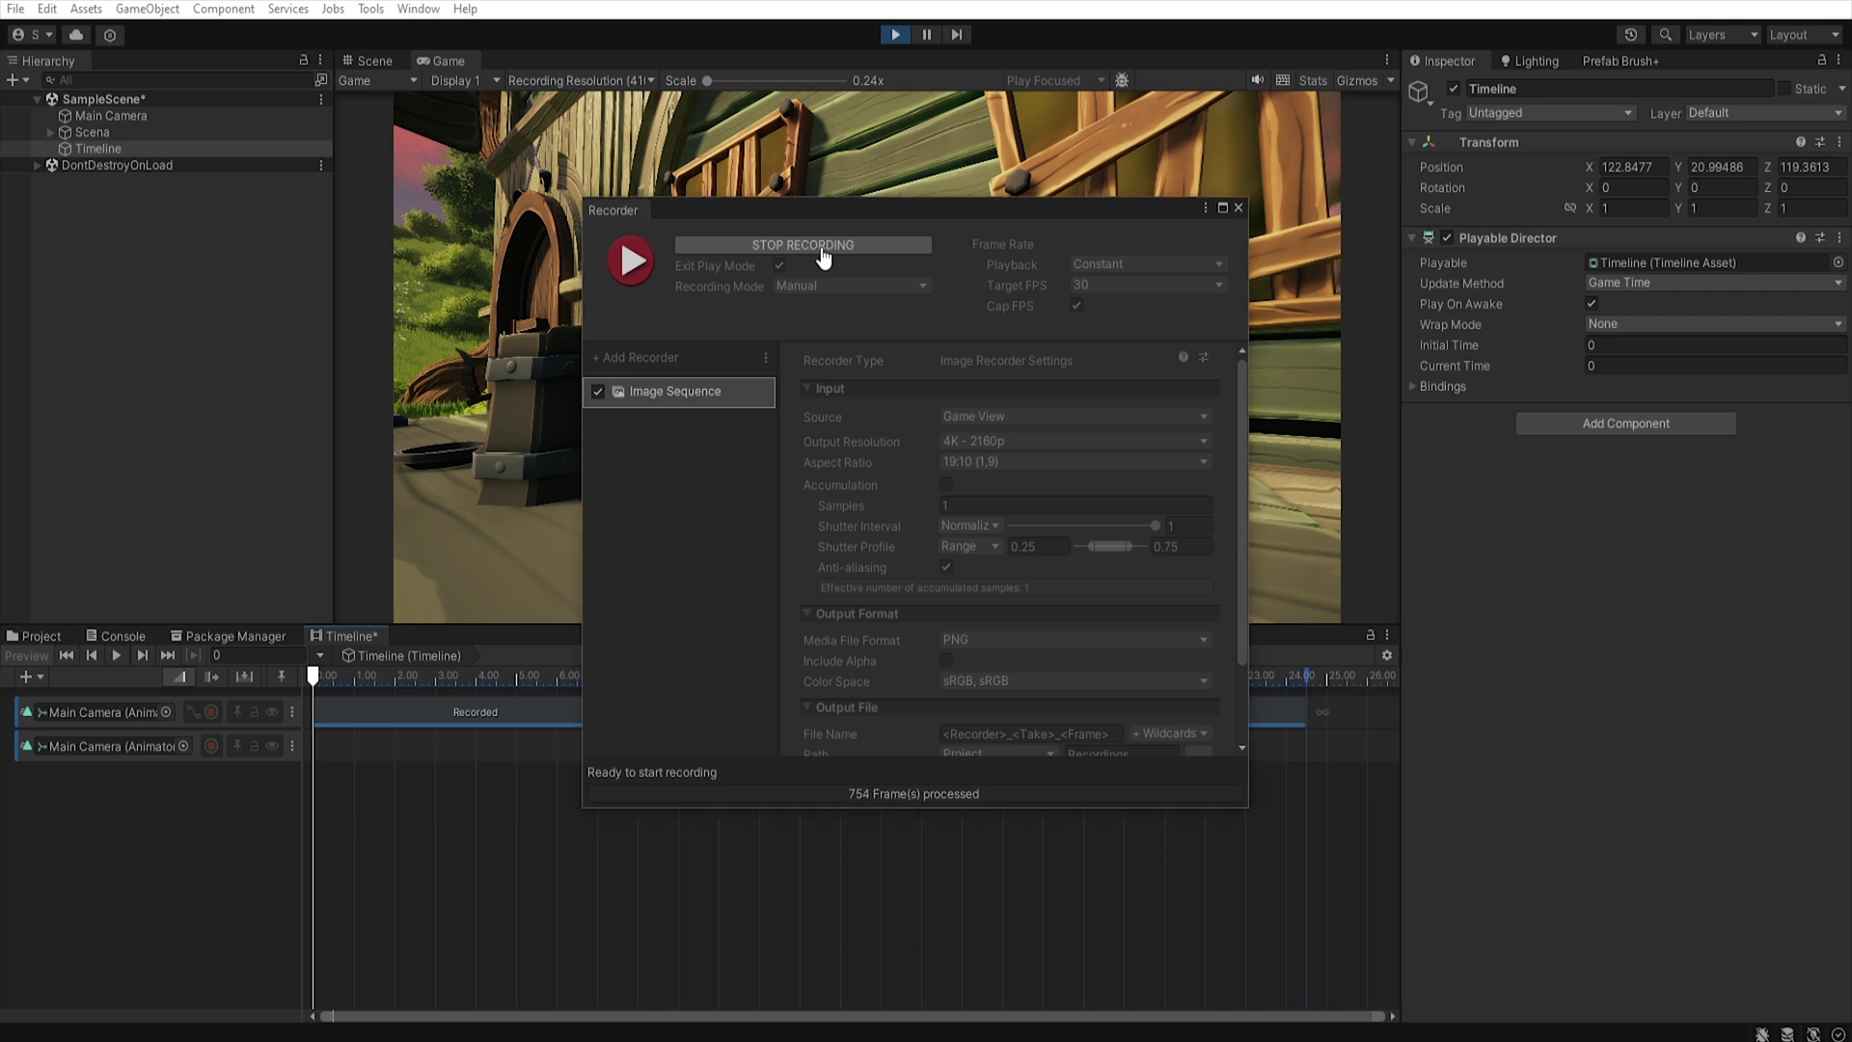
{"action": "left_click", "coordinate": [822, 249]}
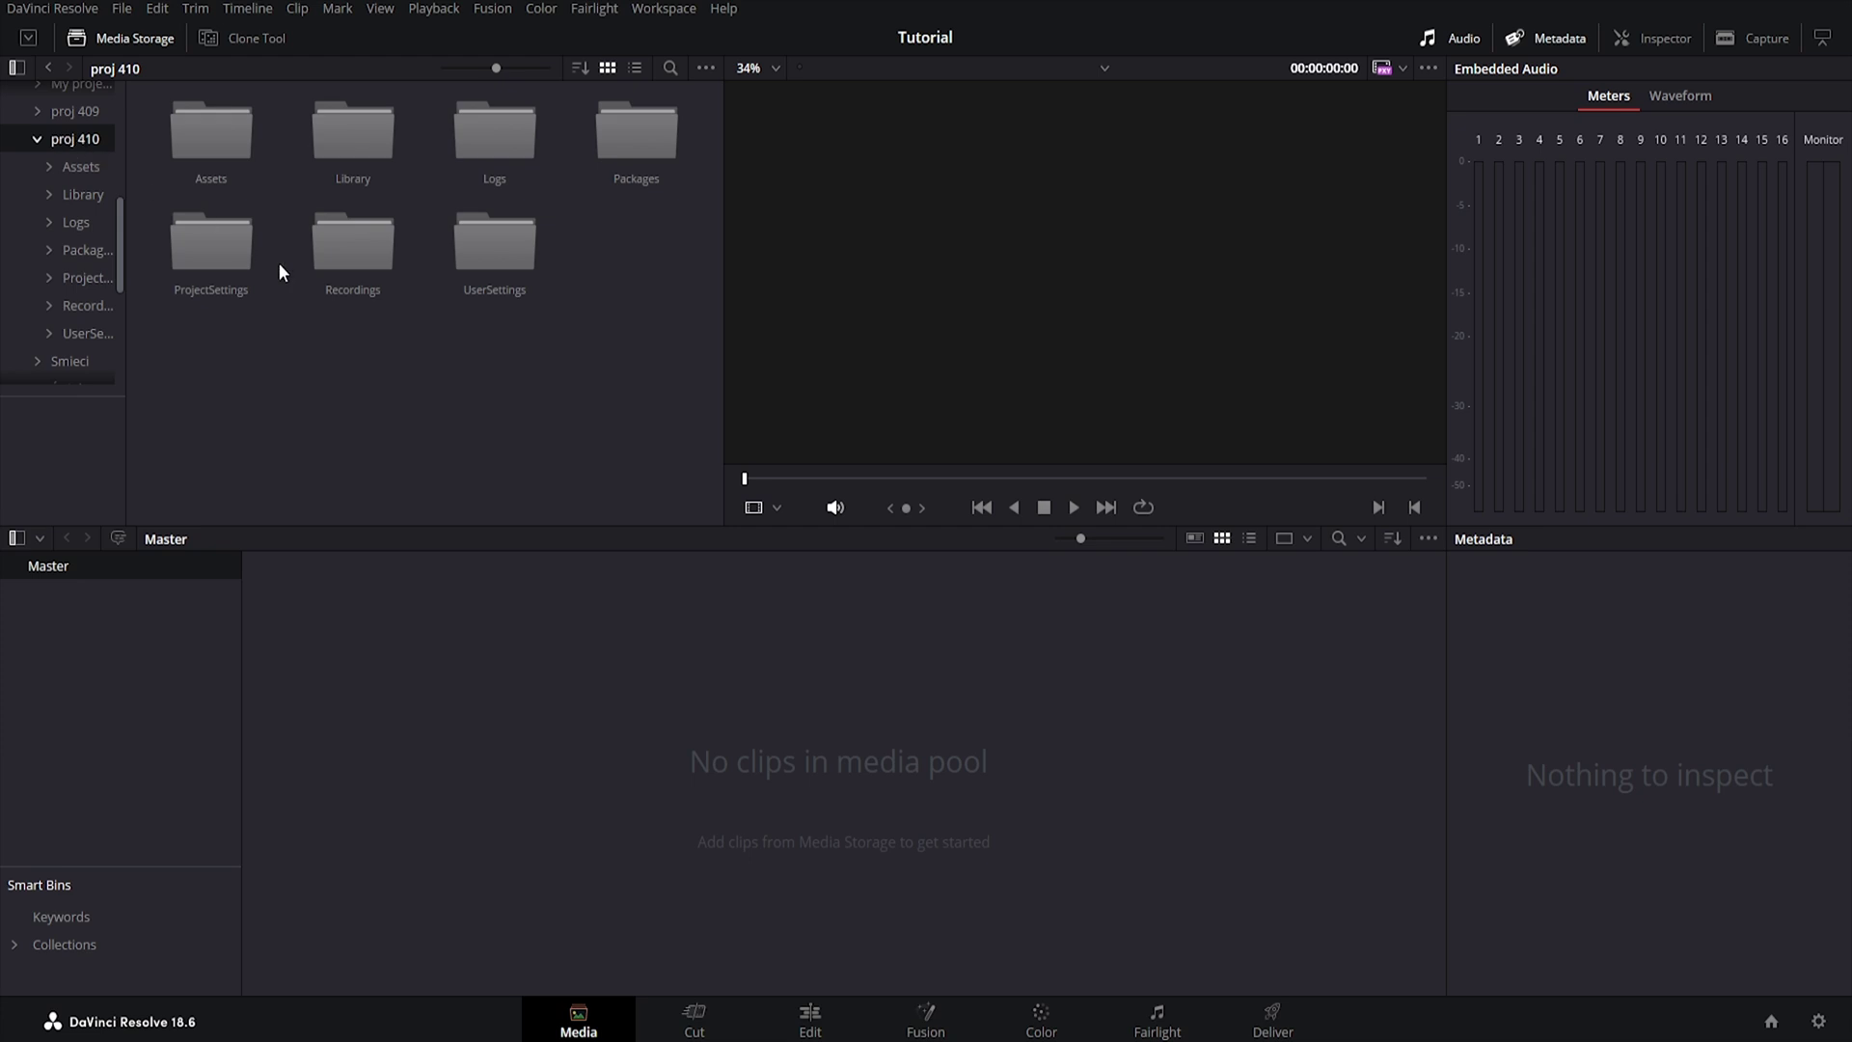
Open Recordings and set Frame Display Mode to Sequence to group the PNG frames.
{"action": "double_click", "coordinate": [355, 248]}
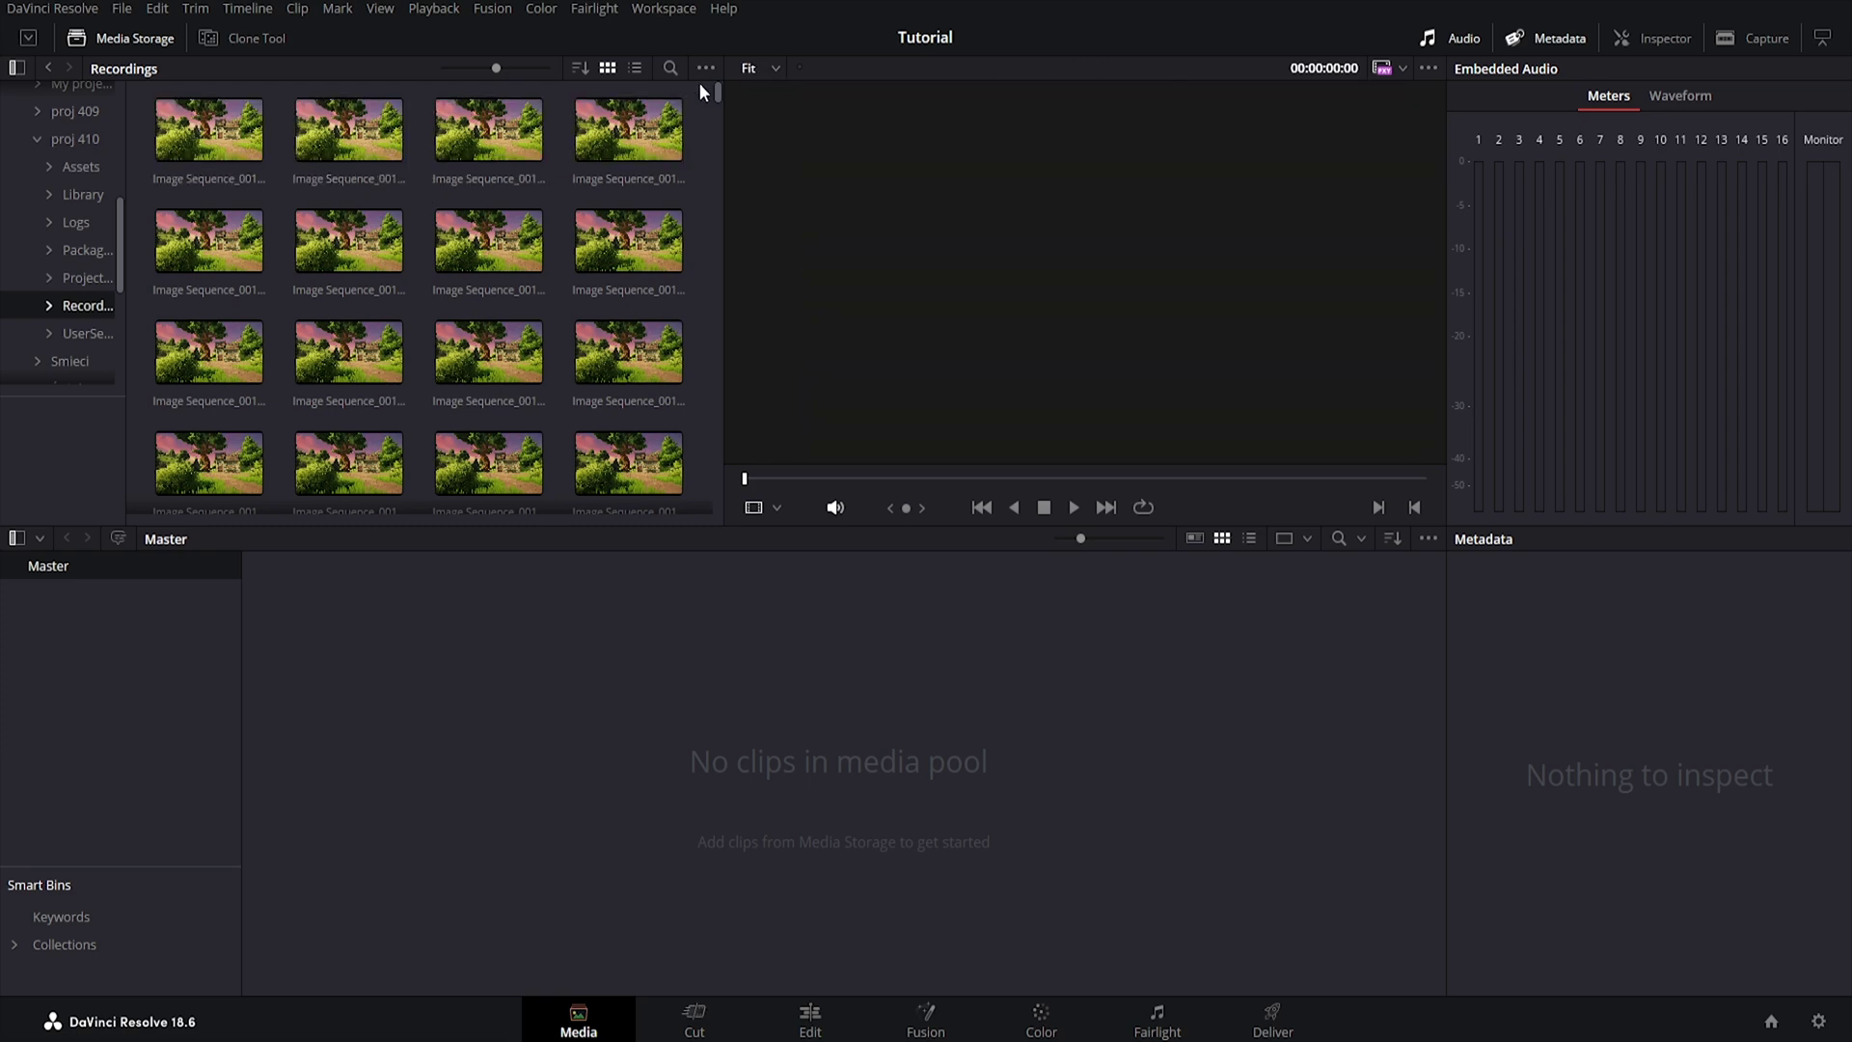
{"action": "mouse_move", "coordinate": [716, 90]}
{"action": "left_mouse_down"}
{"action": "mouse_move", "coordinate": [720, 460]}
{"action": "mouse_move", "coordinate": [714, 91]}
{"action": "left_mouse_up"}
{"action": "left_click", "coordinate": [704, 69]}
{"action": "mouse_move", "coordinate": [803, 94]}
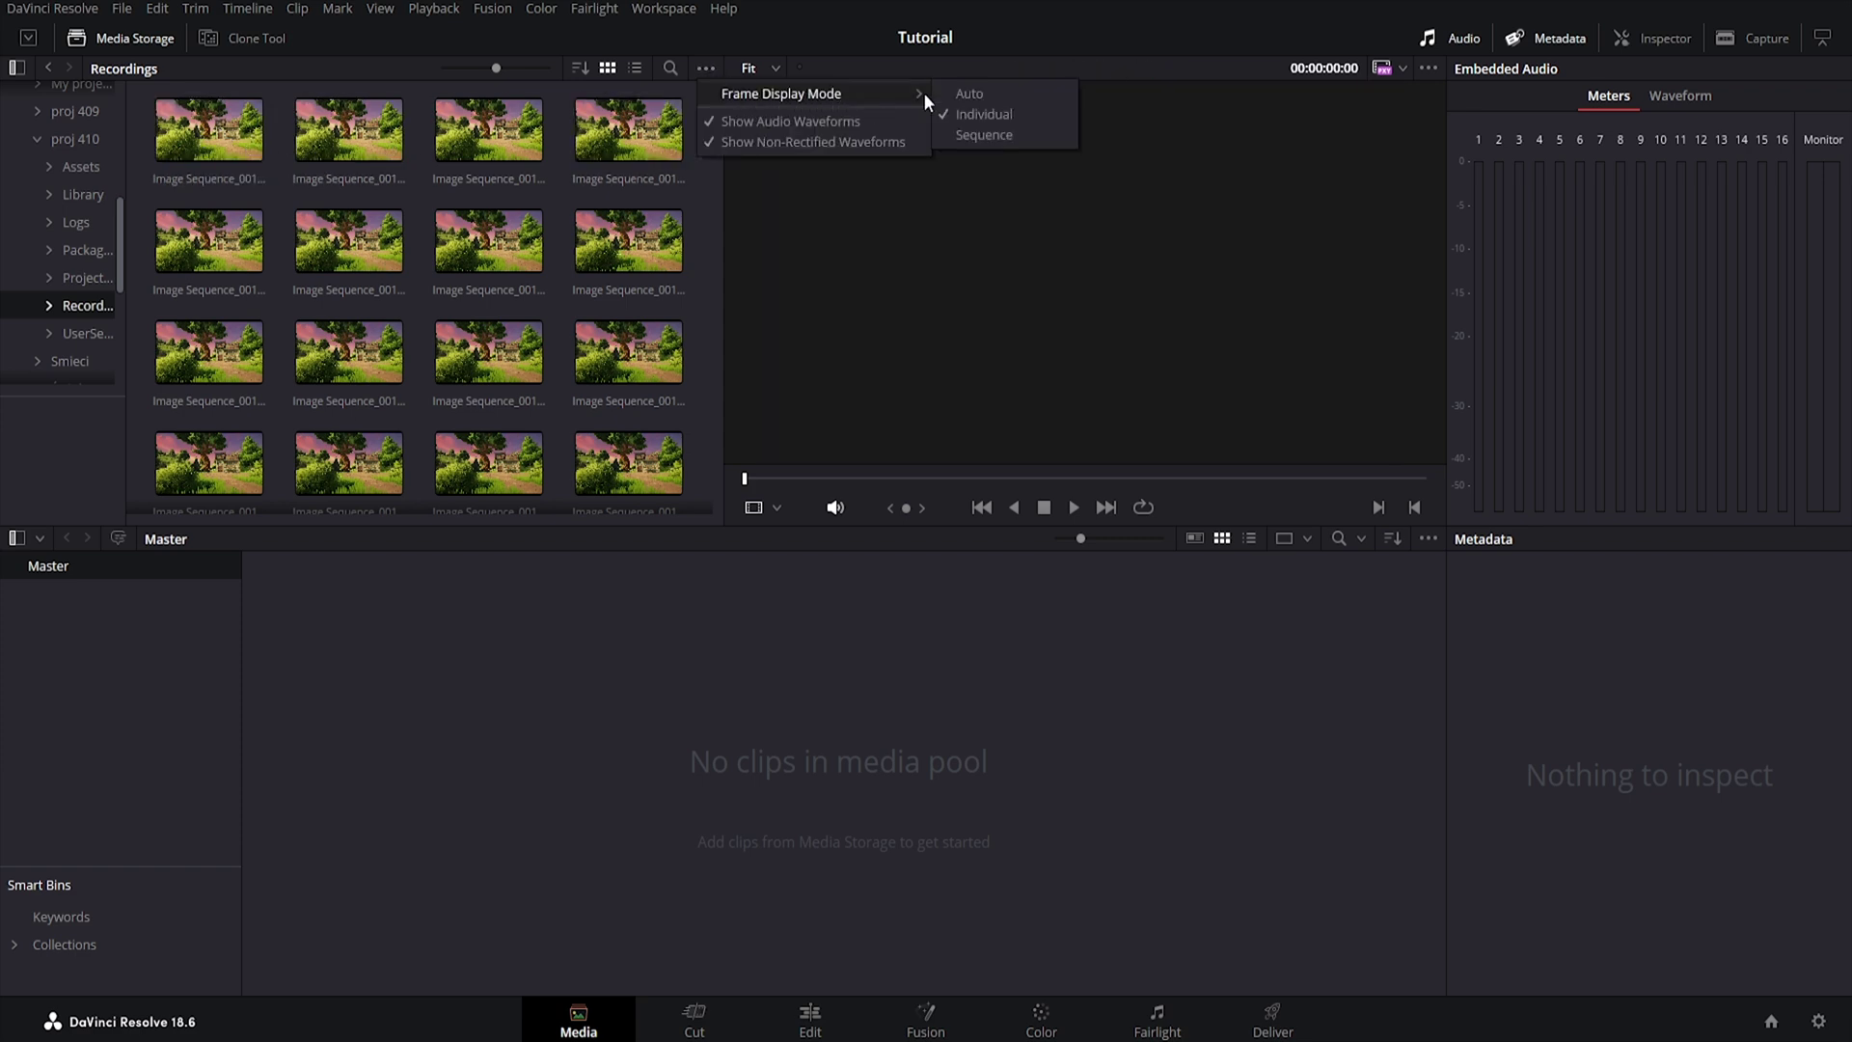
{"action": "left_click", "coordinate": [997, 137]}
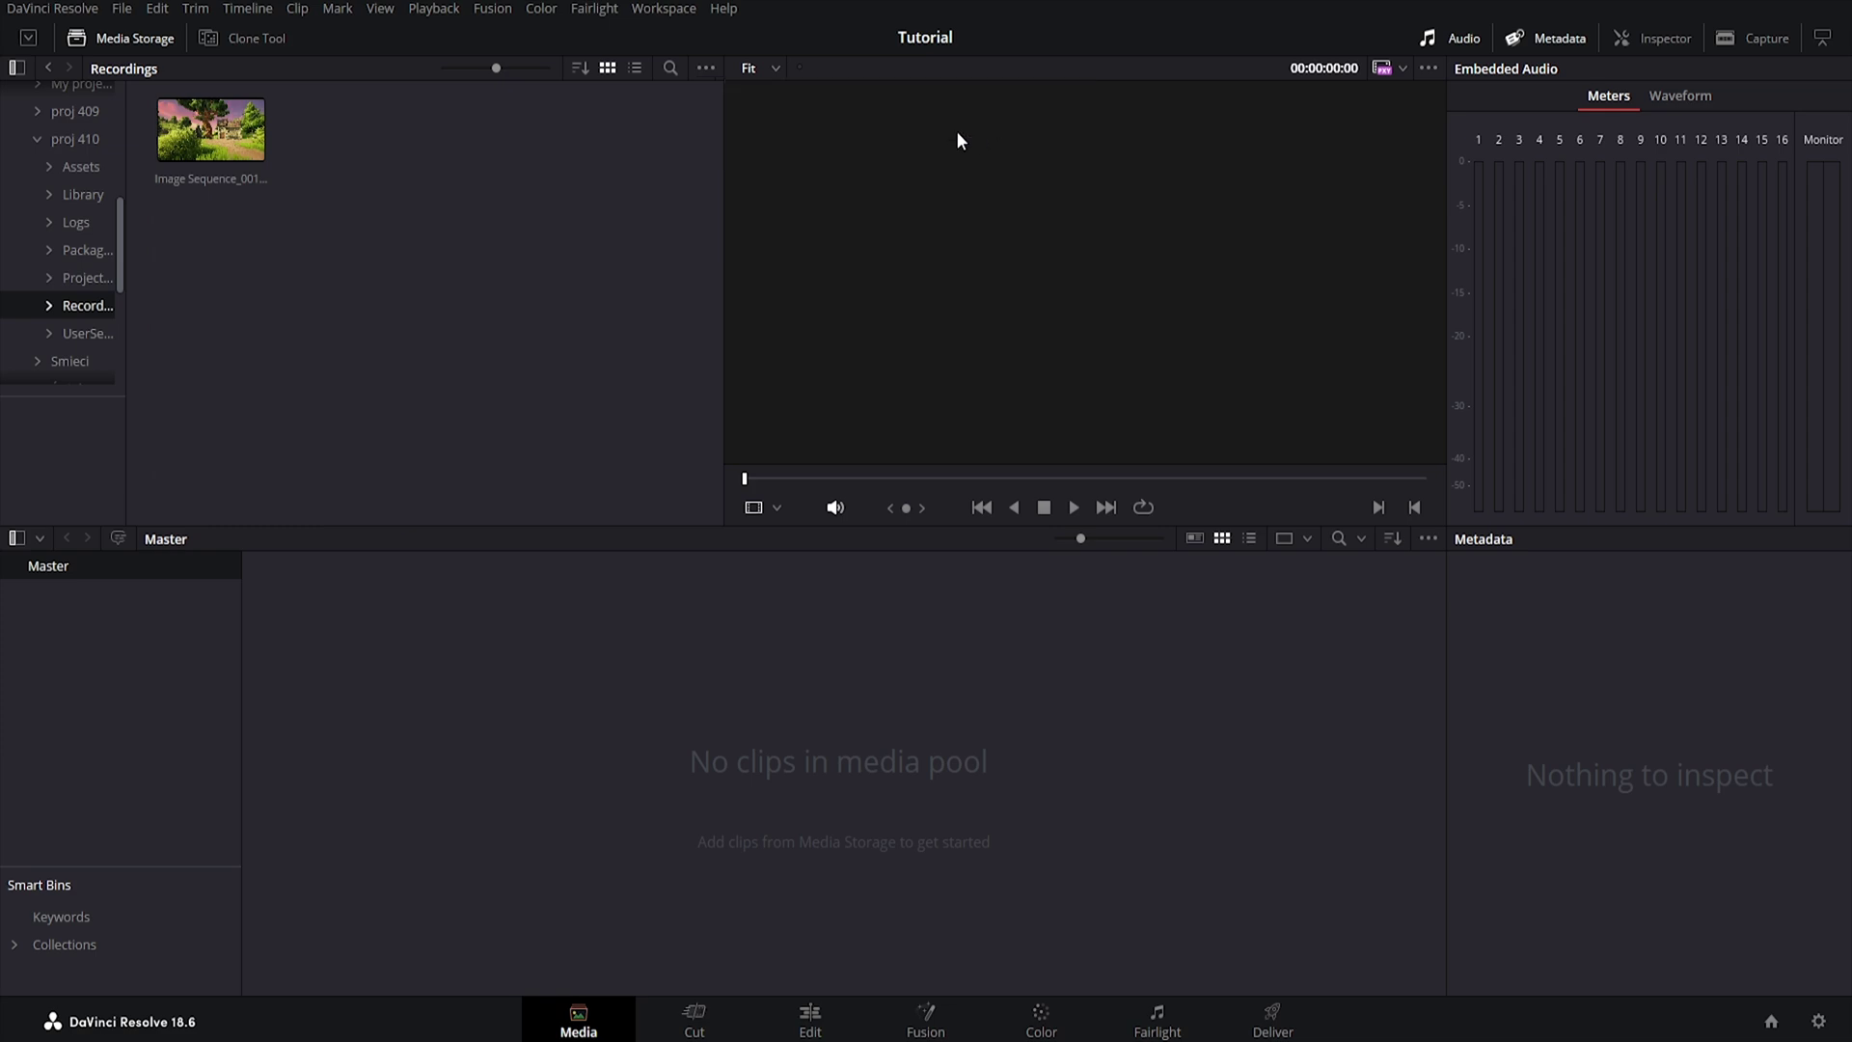
Add the image sequence to the media pool, place it on Timeline 1, and scrub through it.
{"action": "left_click_drag", "start_coordinate": [214, 134], "coordinate": [764, 734]}
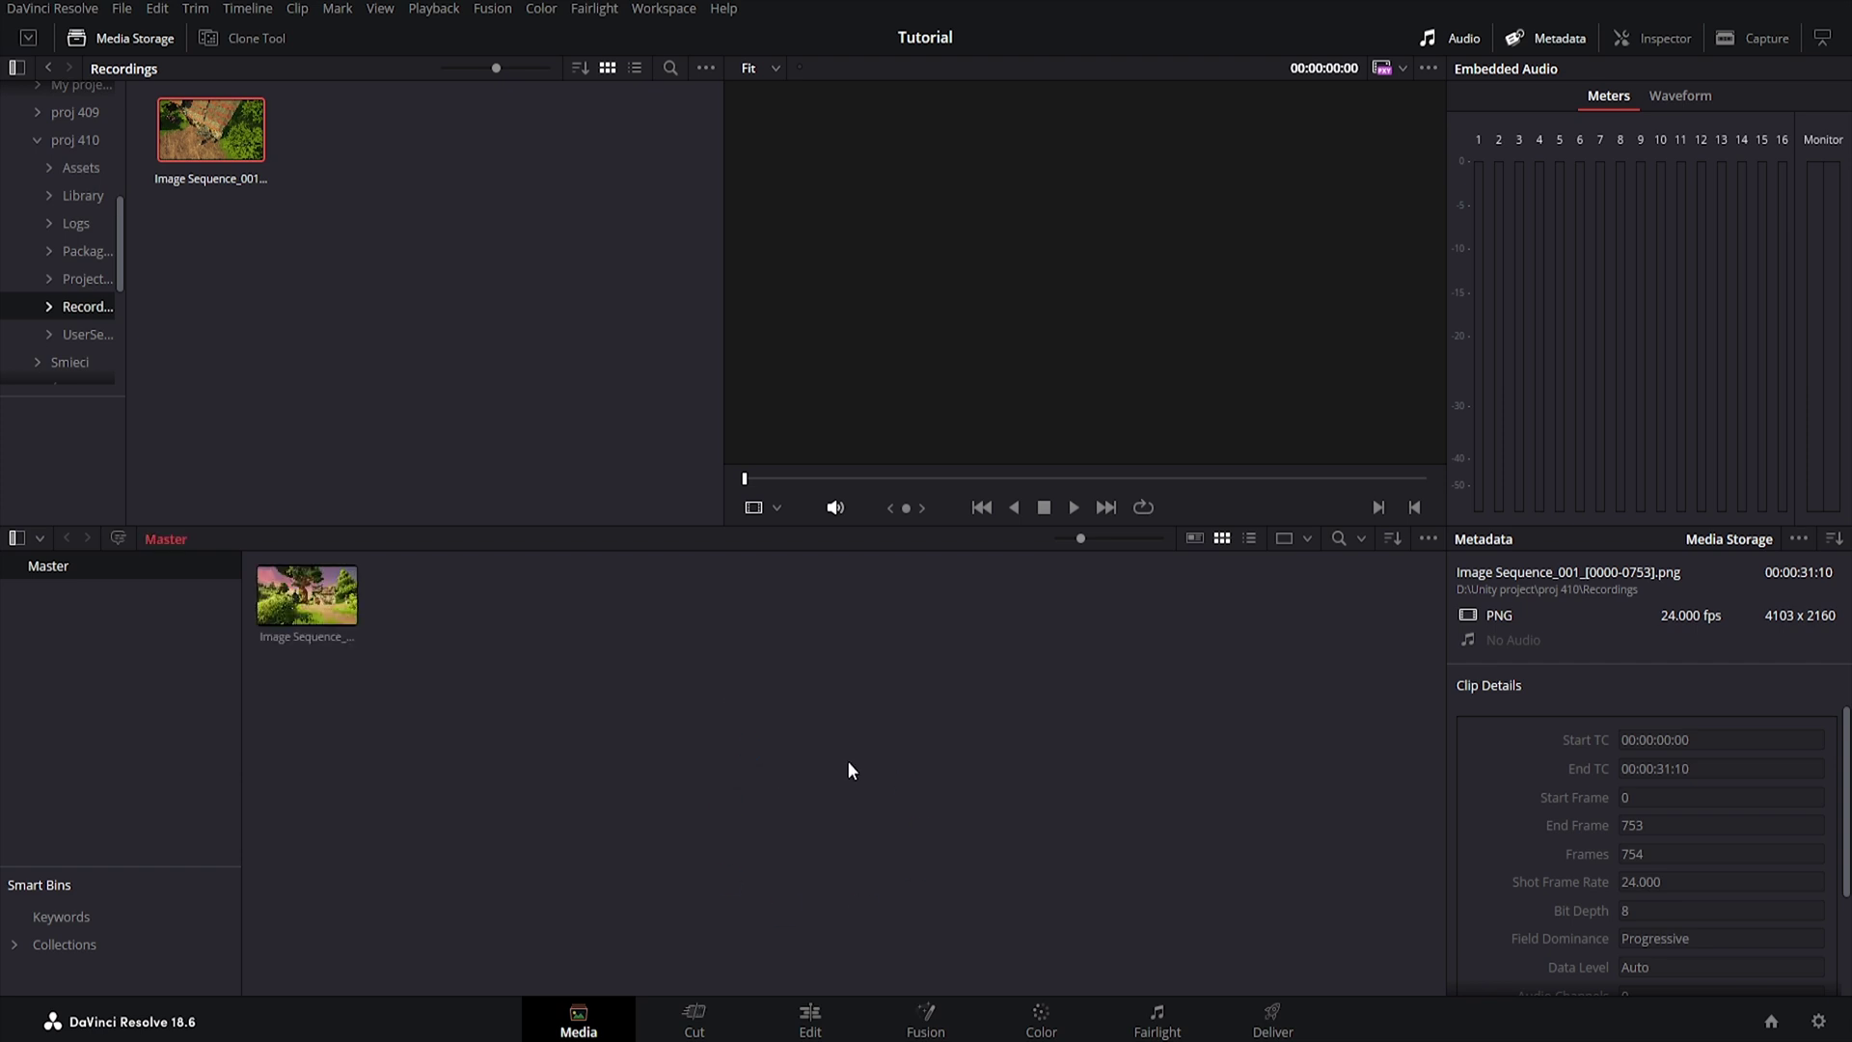
{"action": "left_click", "coordinate": [810, 1023]}
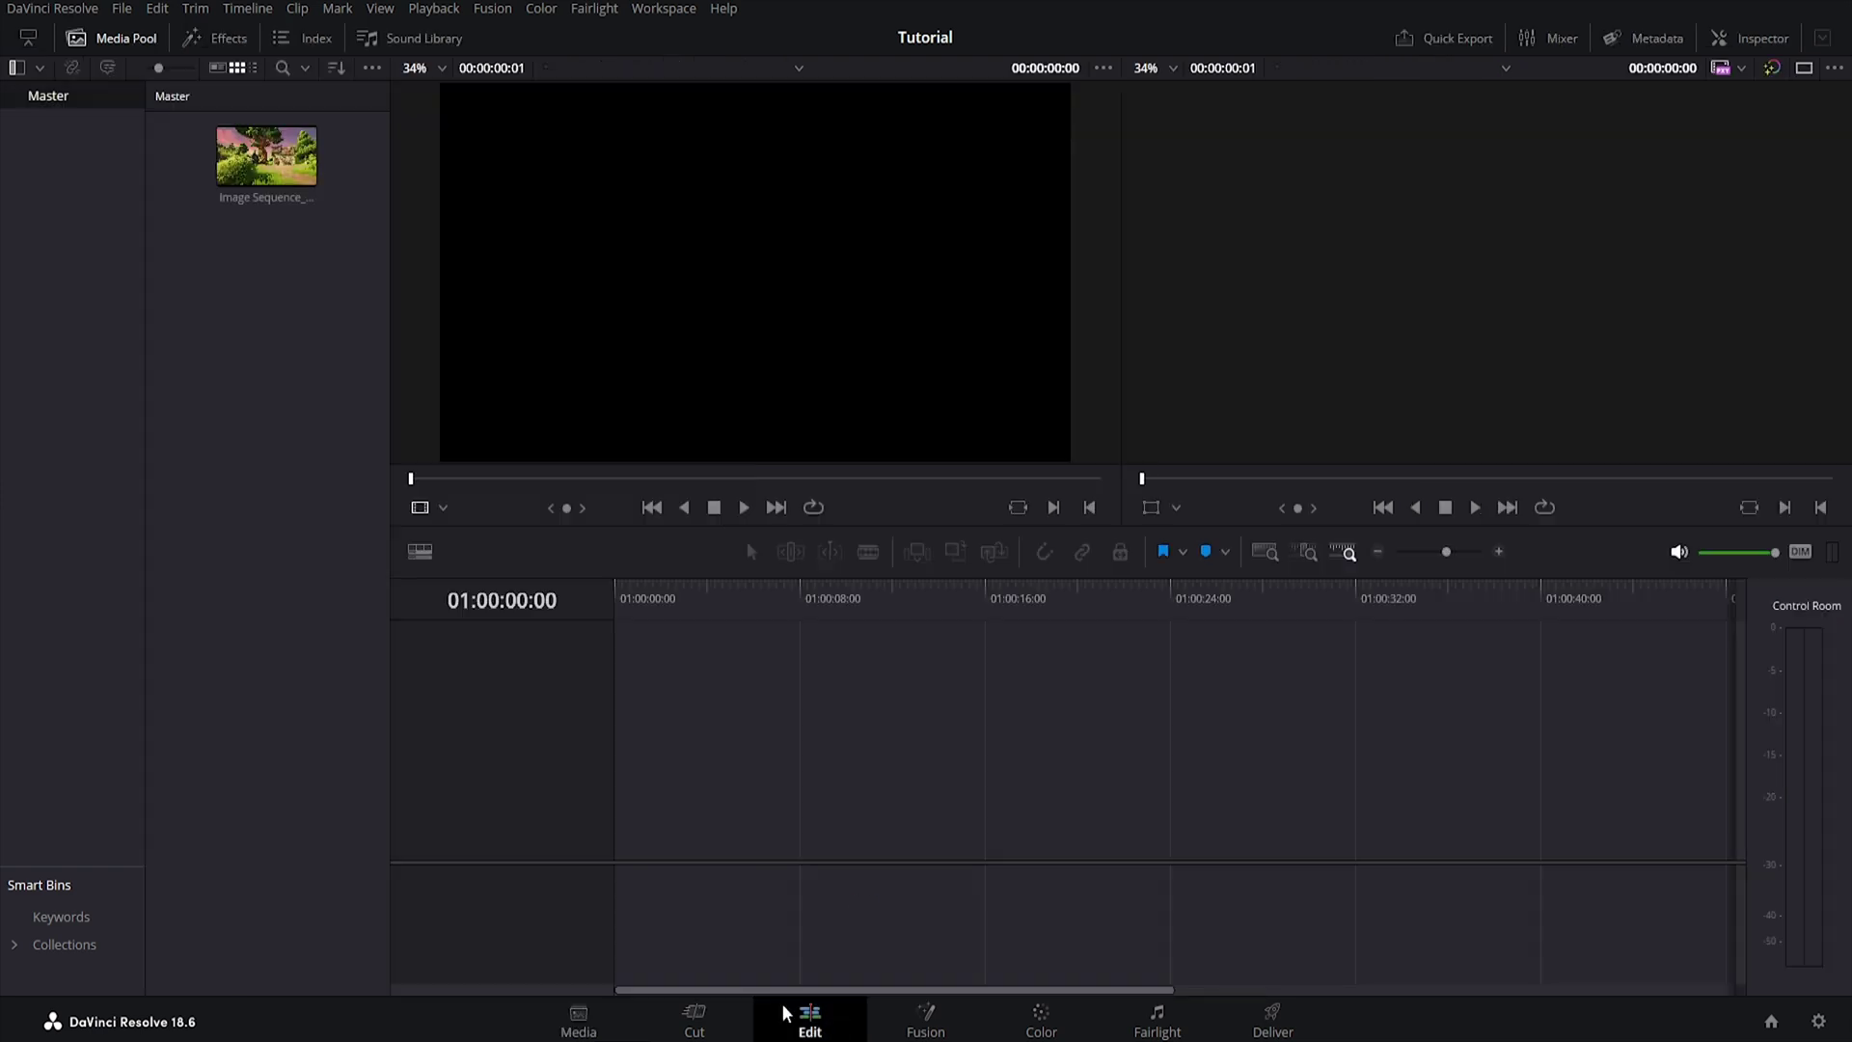
{"action": "left_click_drag", "start_coordinate": [252, 164], "coordinate": [615, 739]}
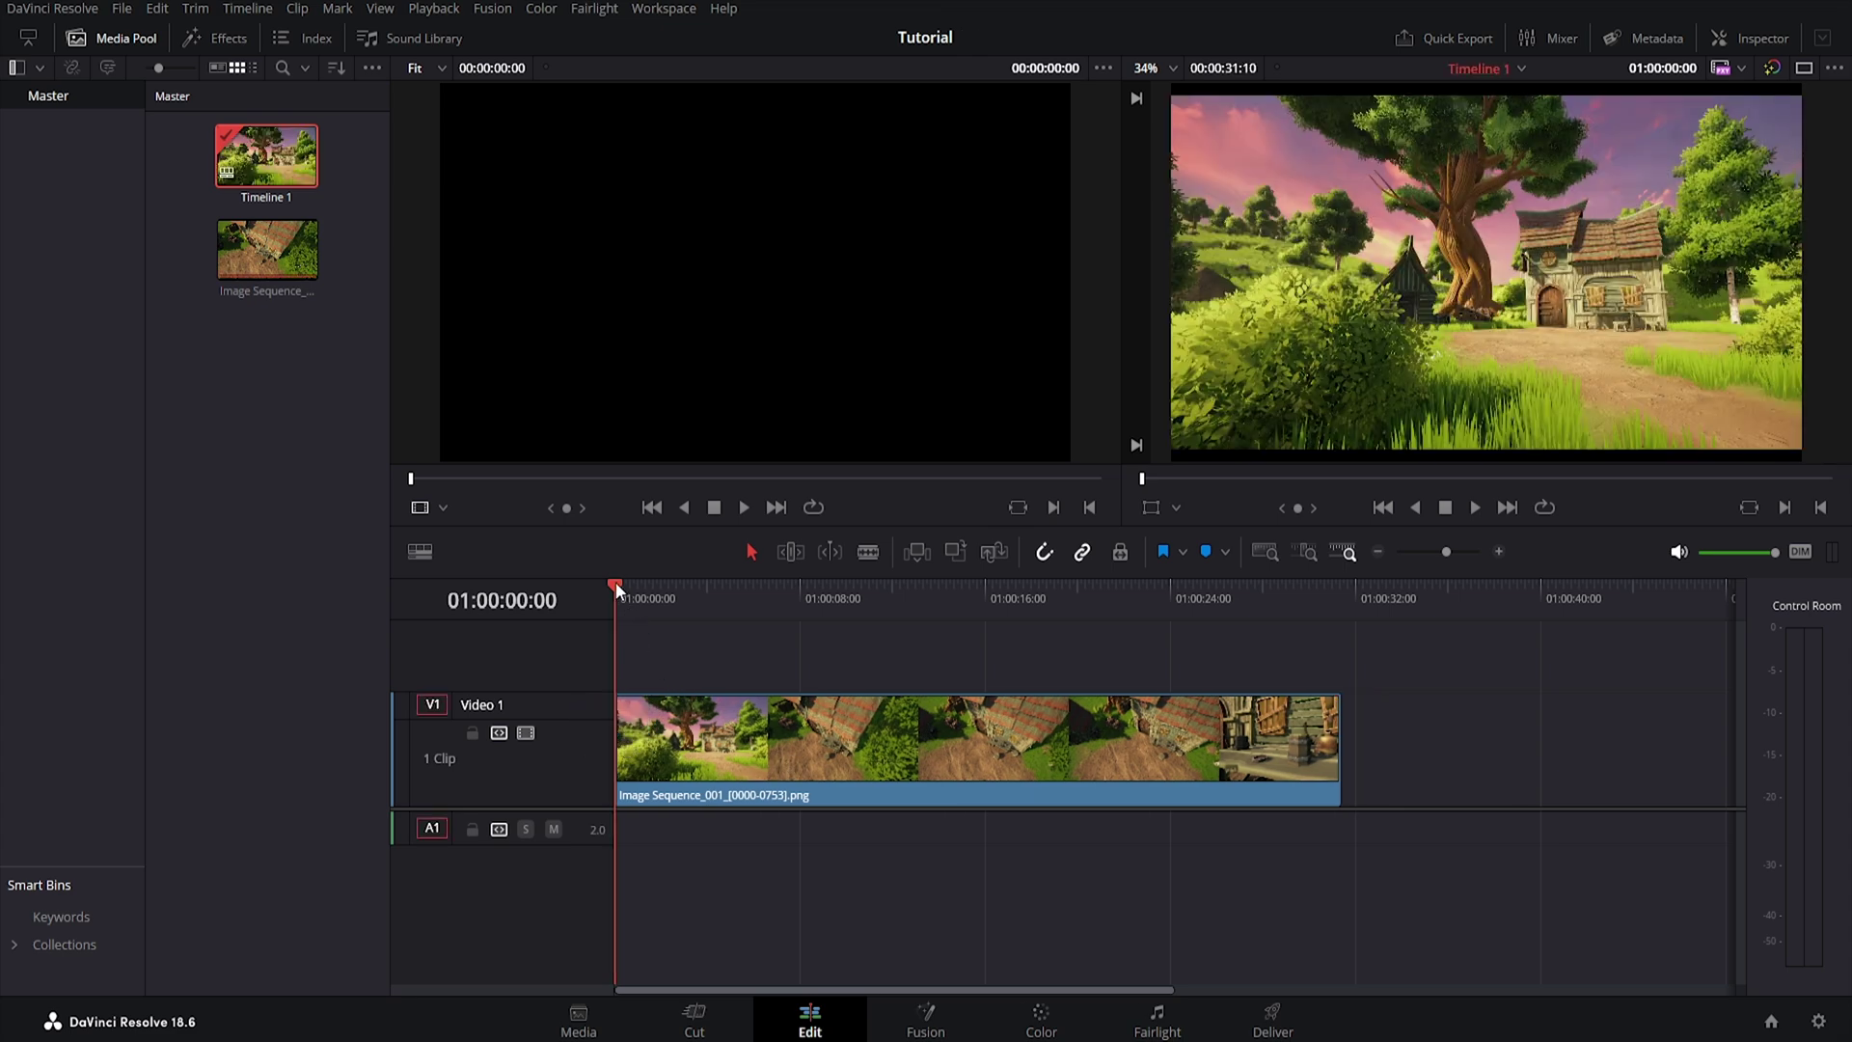
{"action": "left_click_drag", "start_coordinate": [615, 582], "coordinate": [760, 581]}
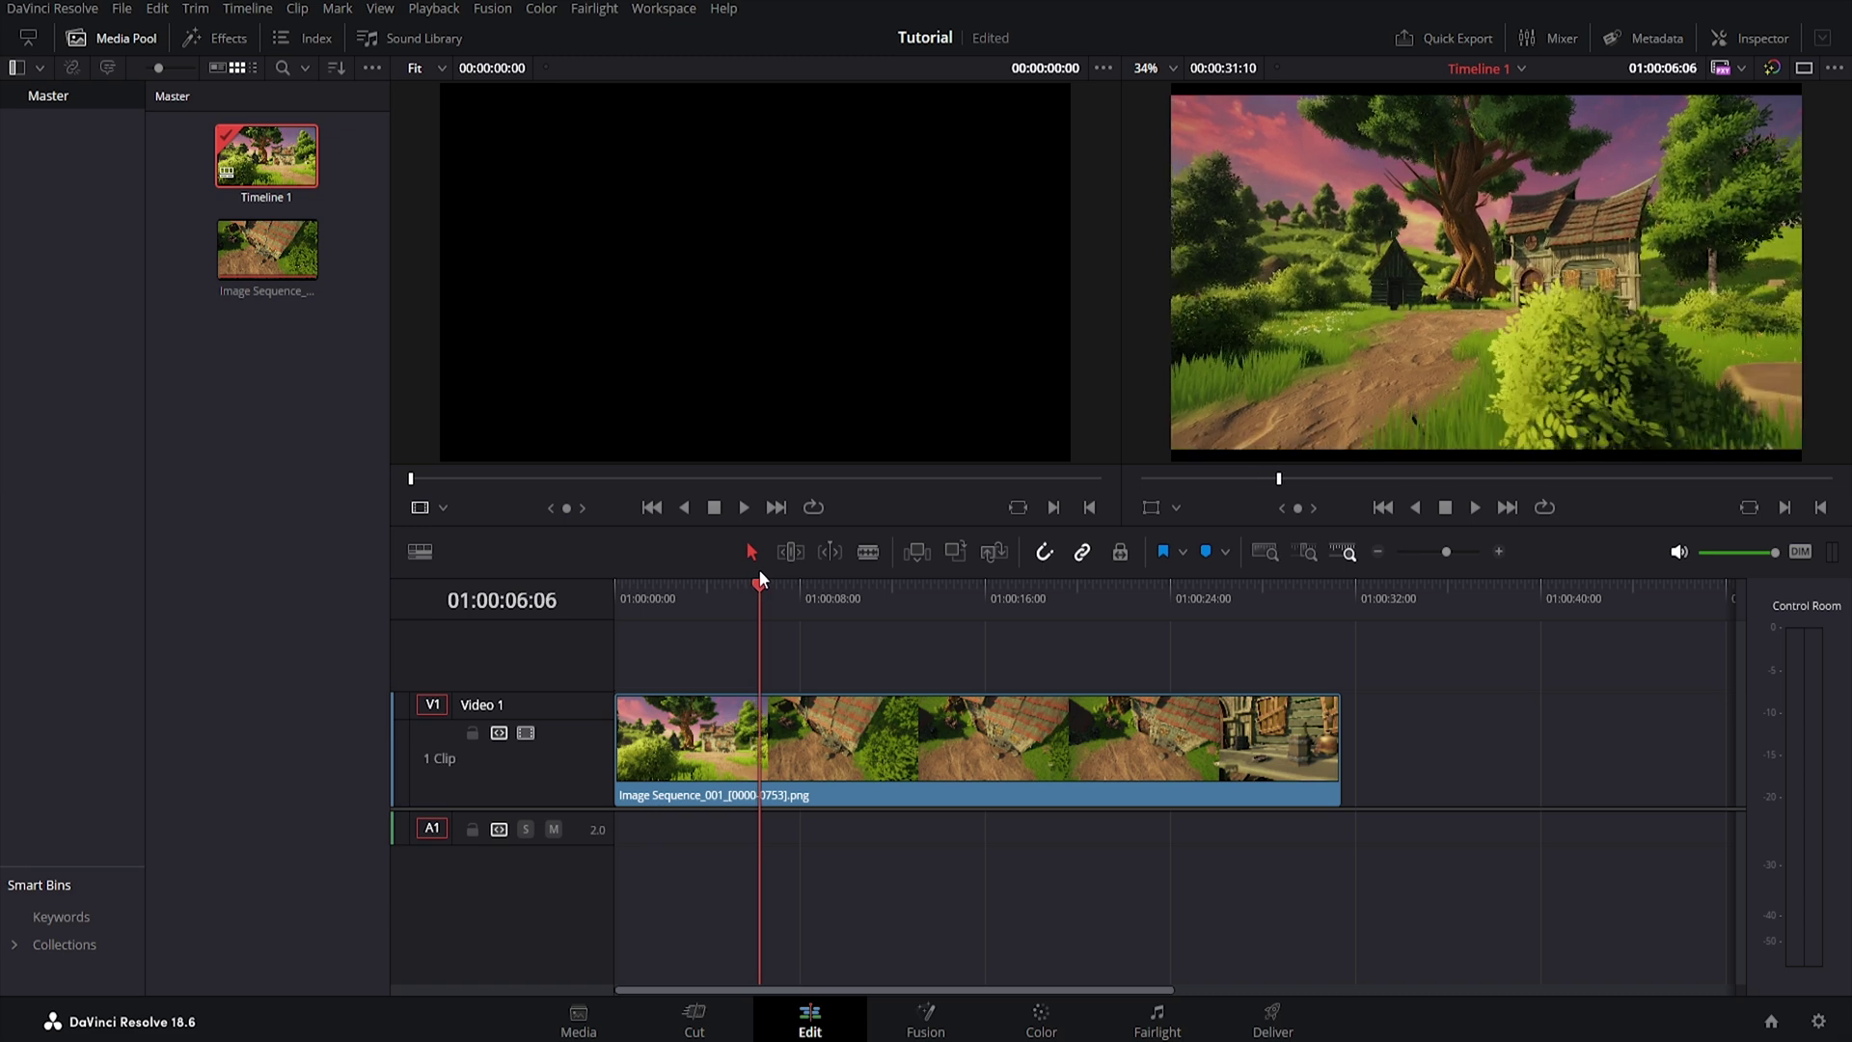
{"action": "left_click", "coordinate": [1190, 715]}
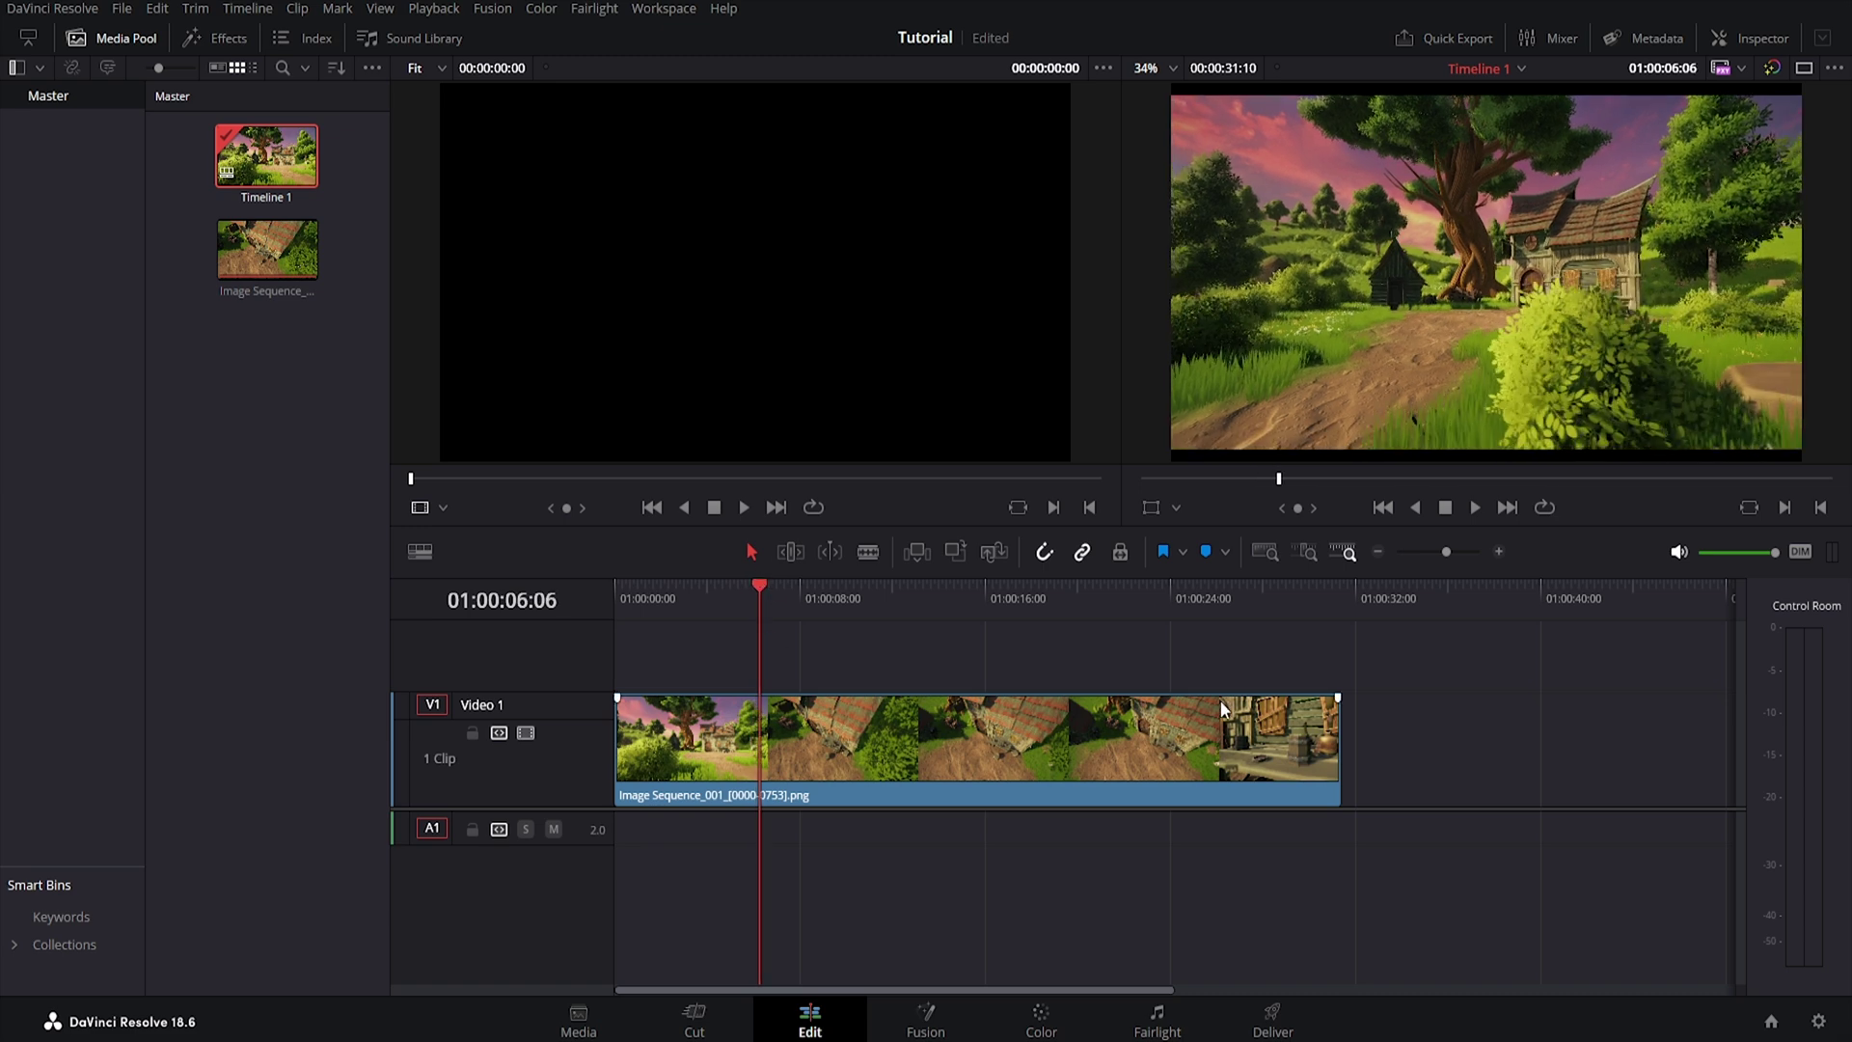